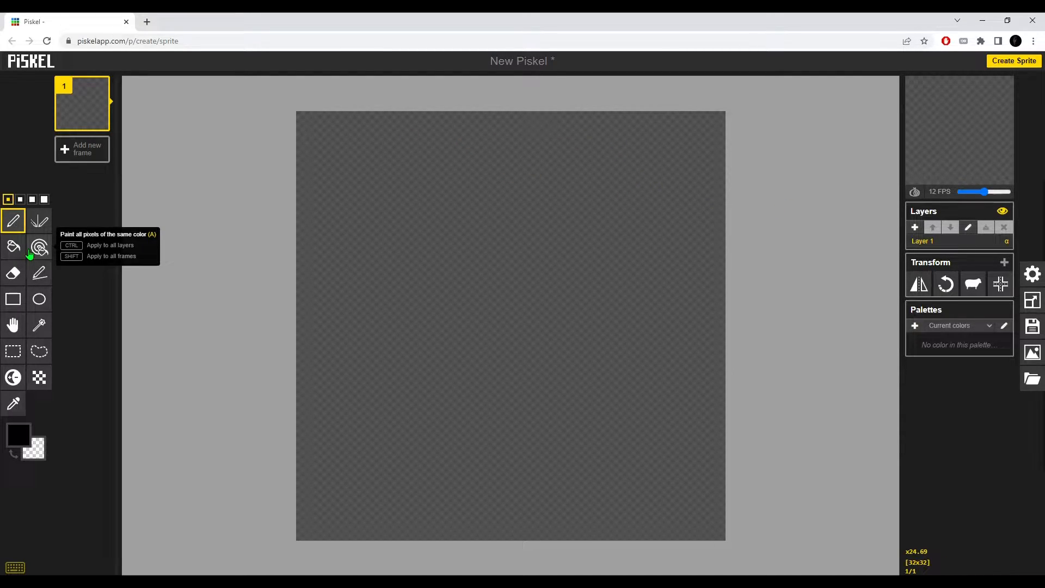
# Select the Vertical Mirror pen with black and enable a grid with lines every 8 pixels.
pyautogui.click(39, 221)
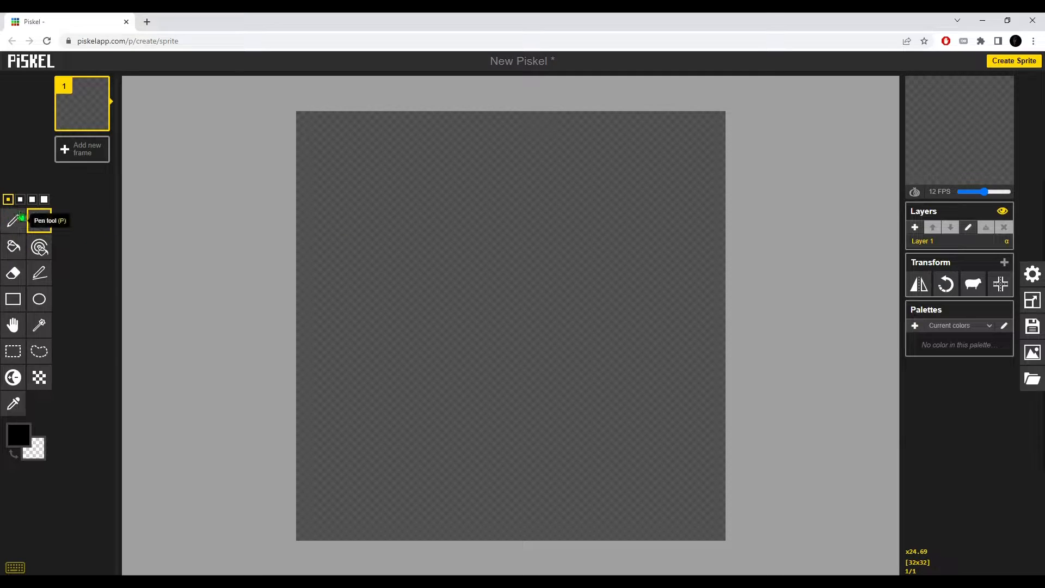
pyautogui.click(18, 435)
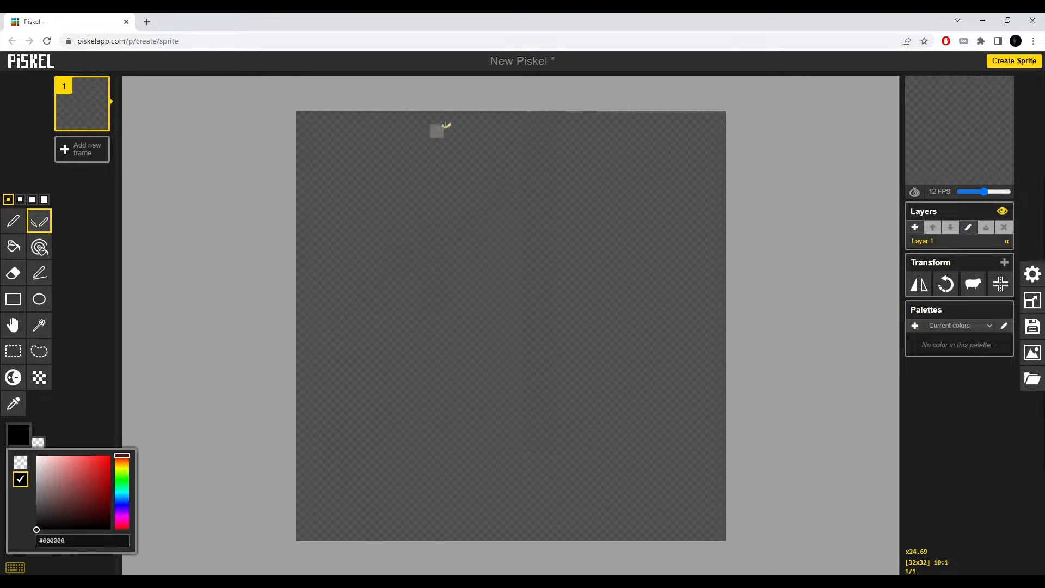
pyautogui.click(373, 126)
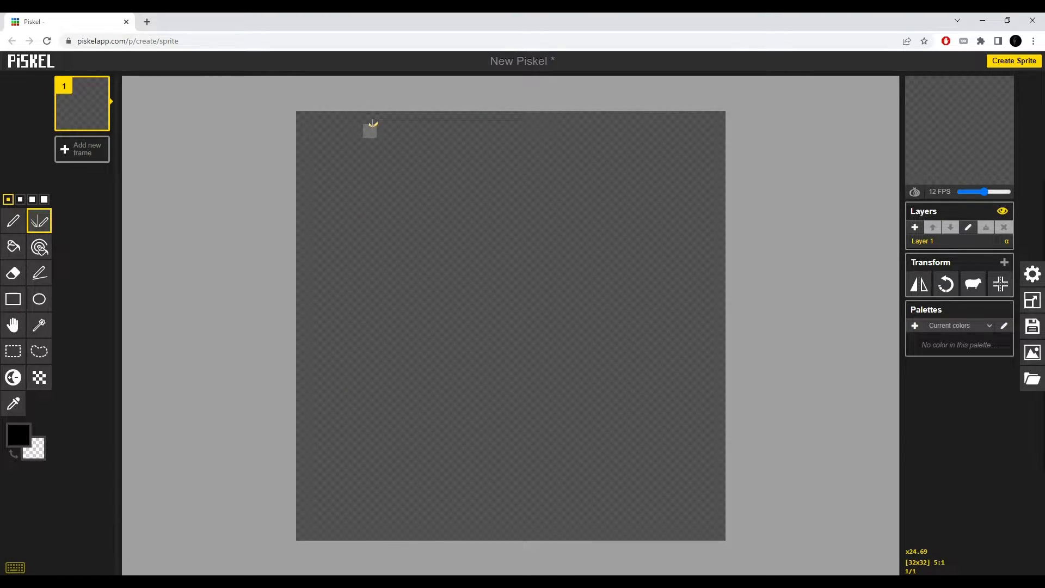
pyautogui.click(1032, 273)
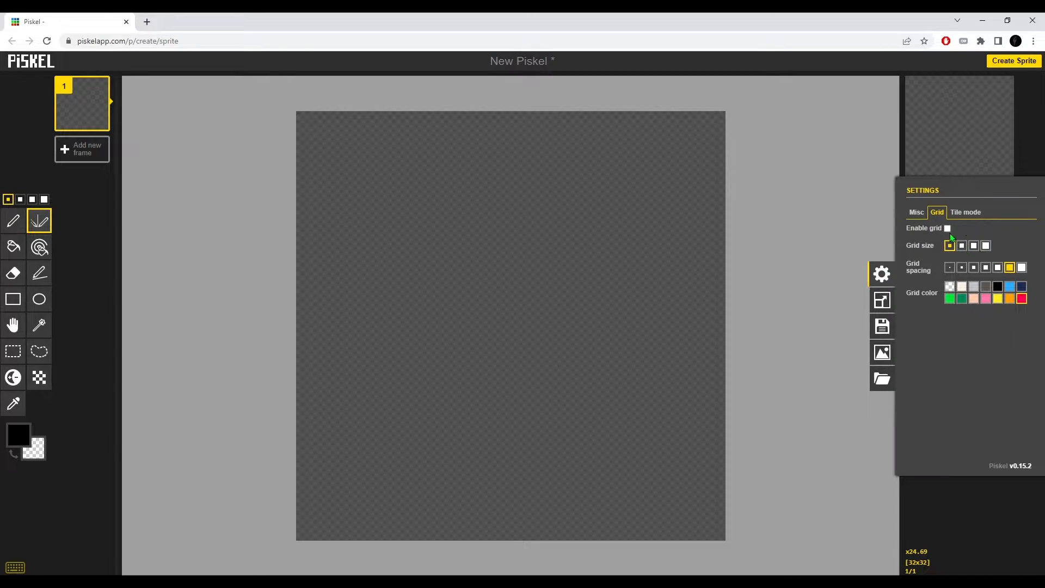
pyautogui.click(986, 268)
pyautogui.moveTo(615, 117); pyautogui.dragTo(497, 115)
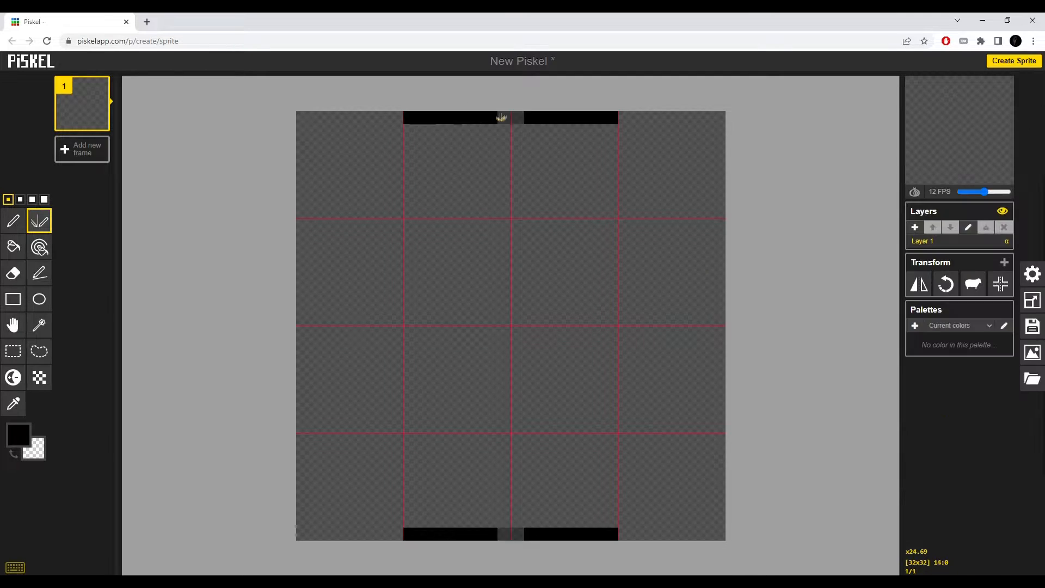
pyautogui.moveTo(400, 133)
pyautogui.mouseDown()
pyautogui.moveTo(396, 181)
pyautogui.moveTo(383, 158)
pyautogui.moveTo(362, 345)
pyautogui.mouseUp()
pyautogui.rightClick(395, 181)
pyautogui.rightClick(355, 270)
pyautogui.rightClick(355, 251)
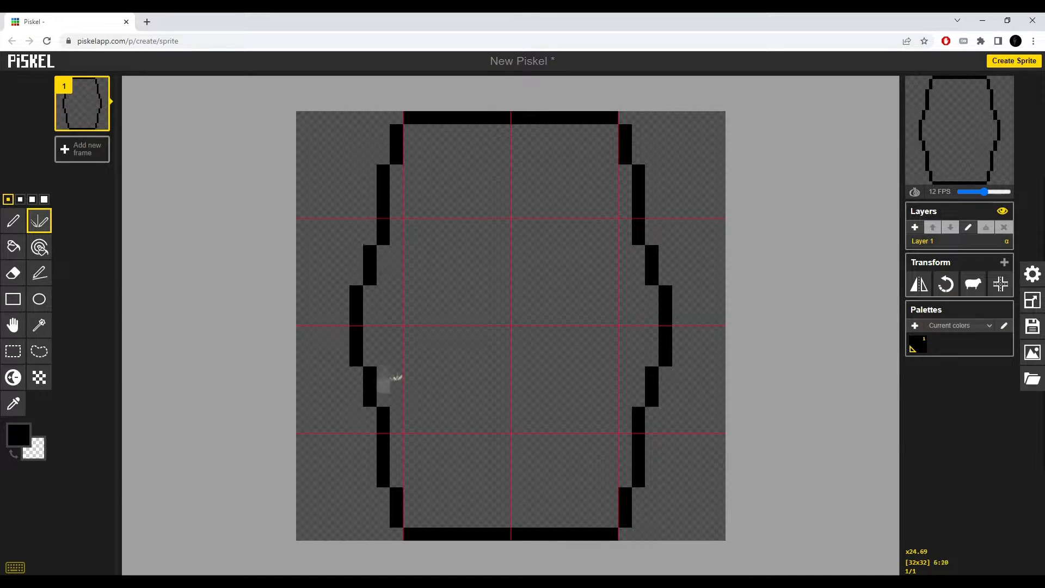
pyautogui.moveTo(347, 301)
pyautogui.mouseDown()
pyautogui.moveTo(351, 238)
pyautogui.moveTo(371, 182)
pyautogui.mouseUp()
pyautogui.moveTo(410, 131); pyautogui.dragTo(393, 150)
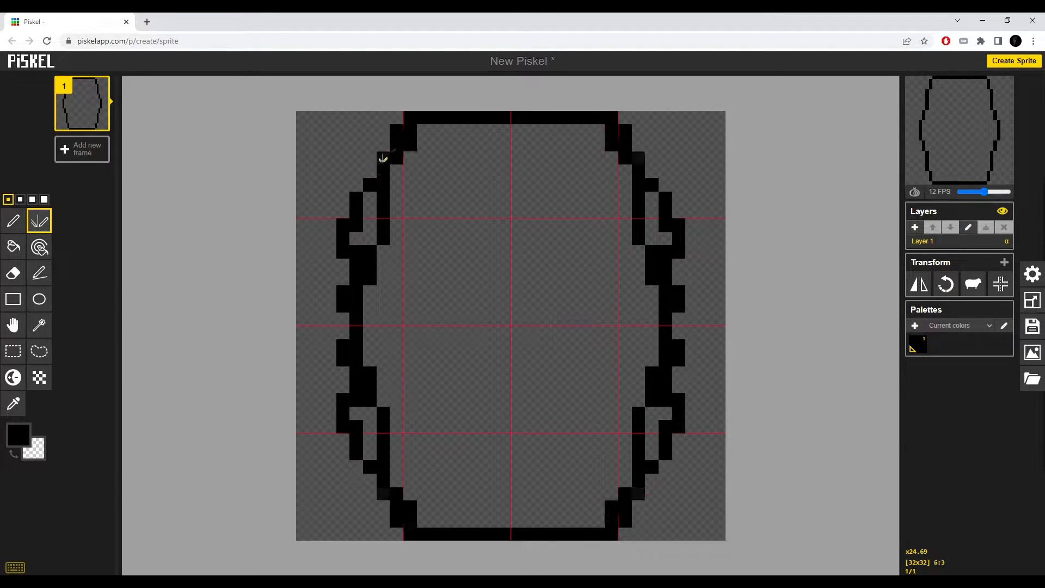
pyautogui.moveTo(393, 149); pyautogui.dragTo(371, 171)
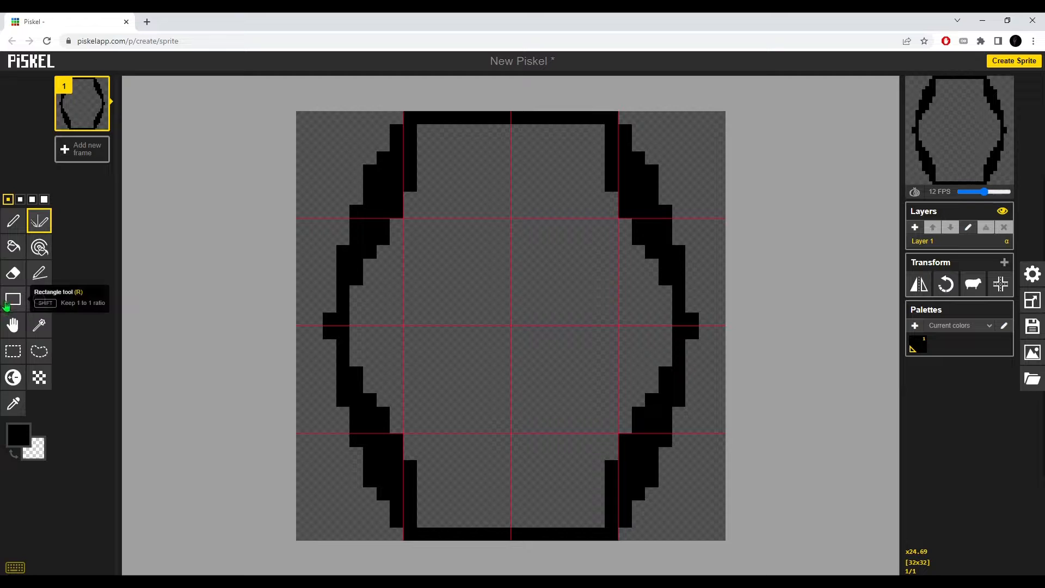
pyautogui.click(12, 325)
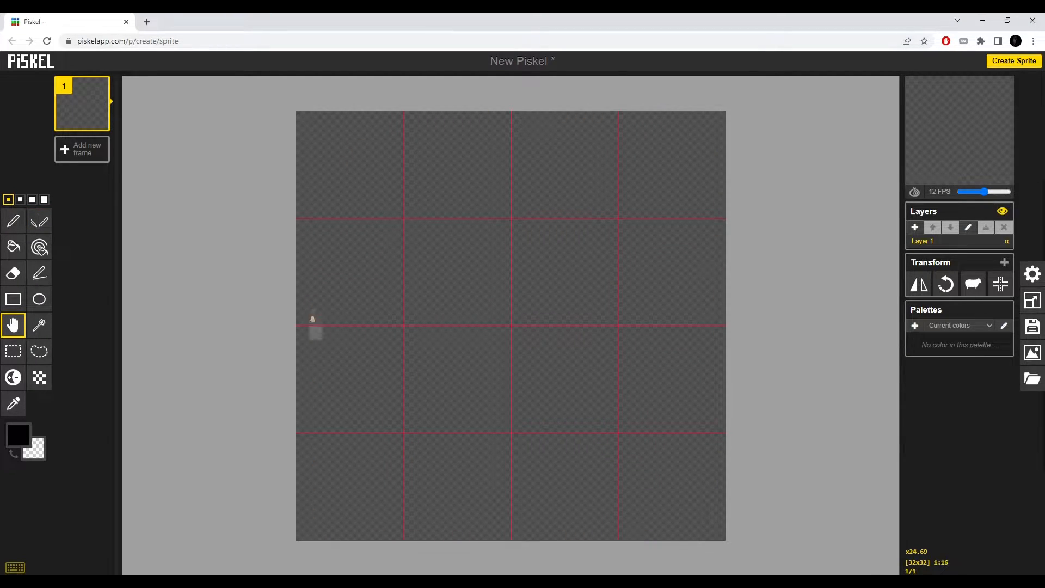
pyautogui.press('v')
pyautogui.moveTo(337, 340)
pyautogui.mouseDown()
pyautogui.moveTo(328, 245)
pyautogui.moveTo(354, 168)
pyautogui.moveTo(408, 117)
pyautogui.moveTo(448, 108)
pyautogui.mouseUp()
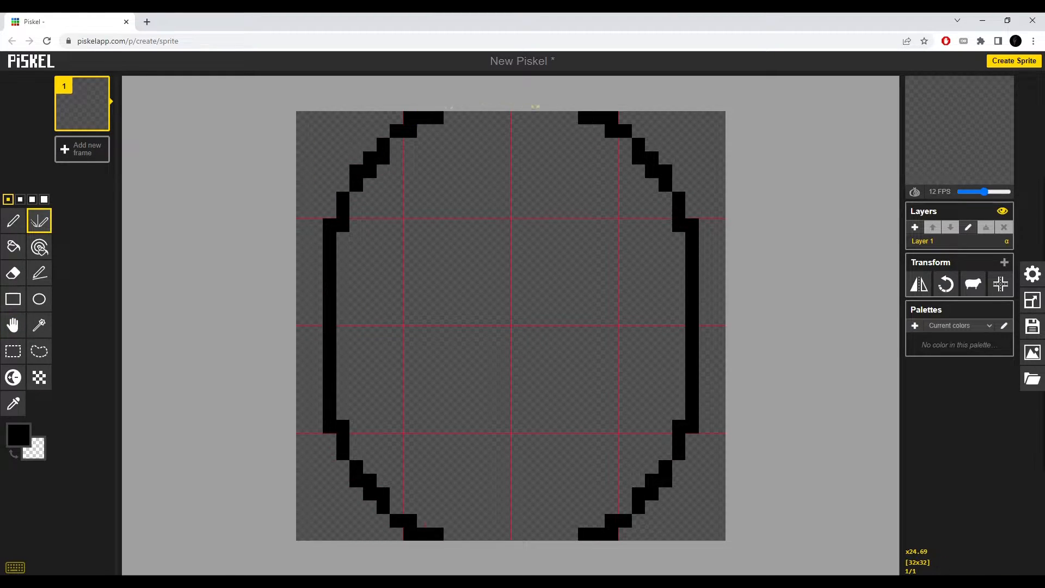
pyautogui.moveTo(536, 107); pyautogui.dragTo(470, 115)
pyautogui.moveTo(302, 373)
pyautogui.mouseDown()
pyautogui.moveTo(310, 221)
pyautogui.moveTo(384, 117)
pyautogui.mouseUp()
pyautogui.hotkey('ctrl', 'z')
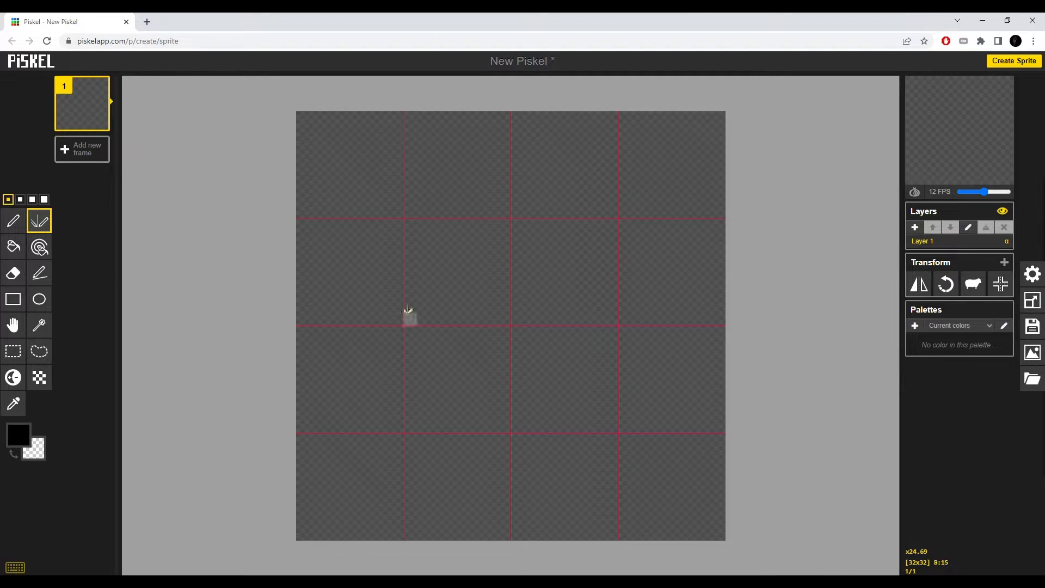
# Draw mirrored stepped barrel sides in black, widest for 8 pixels at the canvas edges and tapering inward towards both ends.
pyautogui.moveTo(302, 333); pyautogui.dragTo(309, 314)
pyautogui.moveTo(298, 307); pyautogui.dragTo(304, 260)
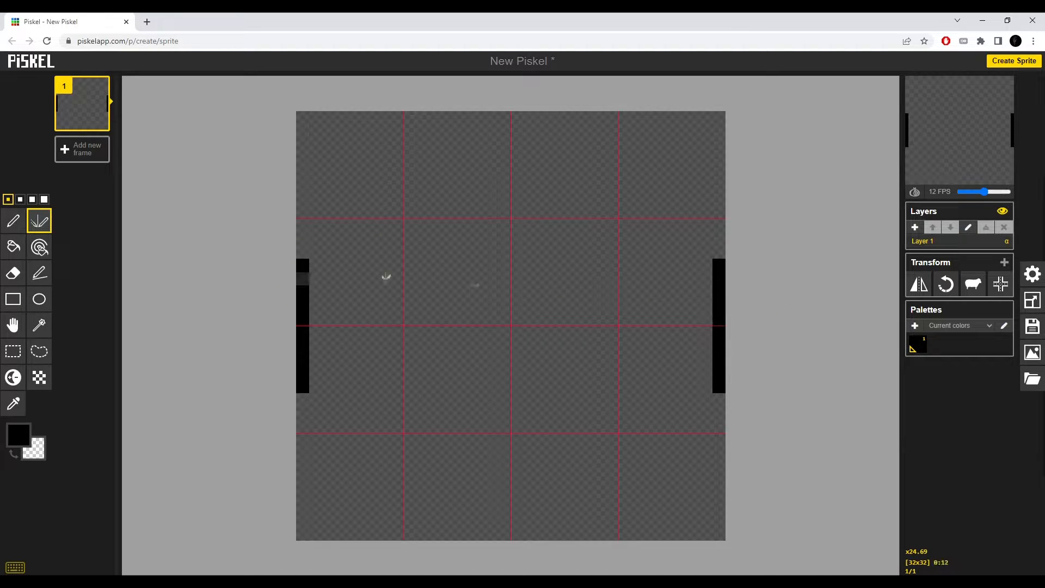
pyautogui.hotkey('ctrl', 'z')
pyautogui.click(306, 274)
pyautogui.moveTo(316, 265); pyautogui.dragTo(343, 117)
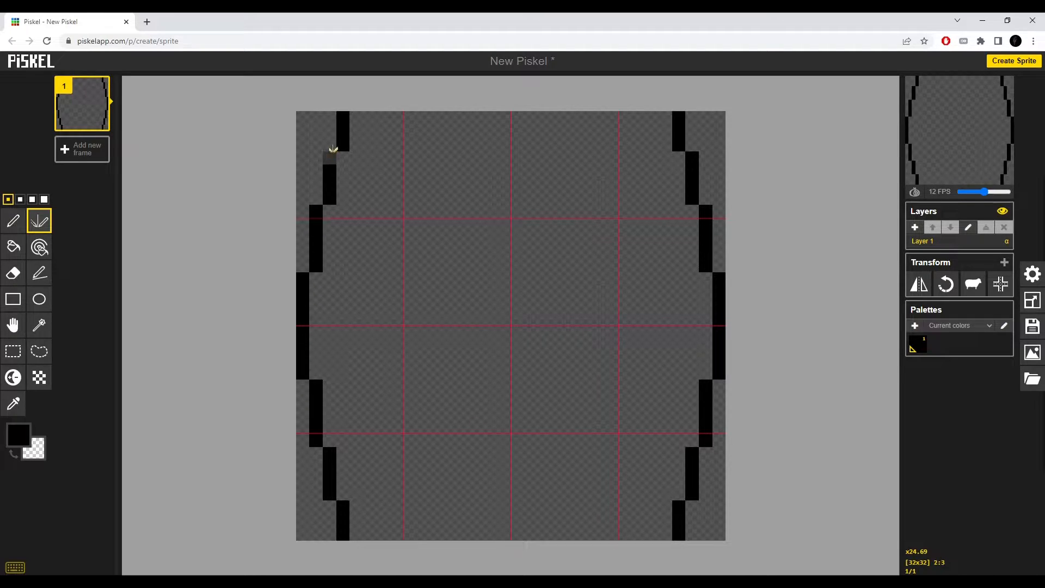
# Trim the corner pixels and close the barrel with straight, 24-pixel-wide black edges along its top and bottom.
pyautogui.moveTo(974, 106)
pyautogui.rightClick(679, 118)
pyautogui.click(665, 117)
pyautogui.moveTo(653, 118); pyautogui.dragTo(532, 114)
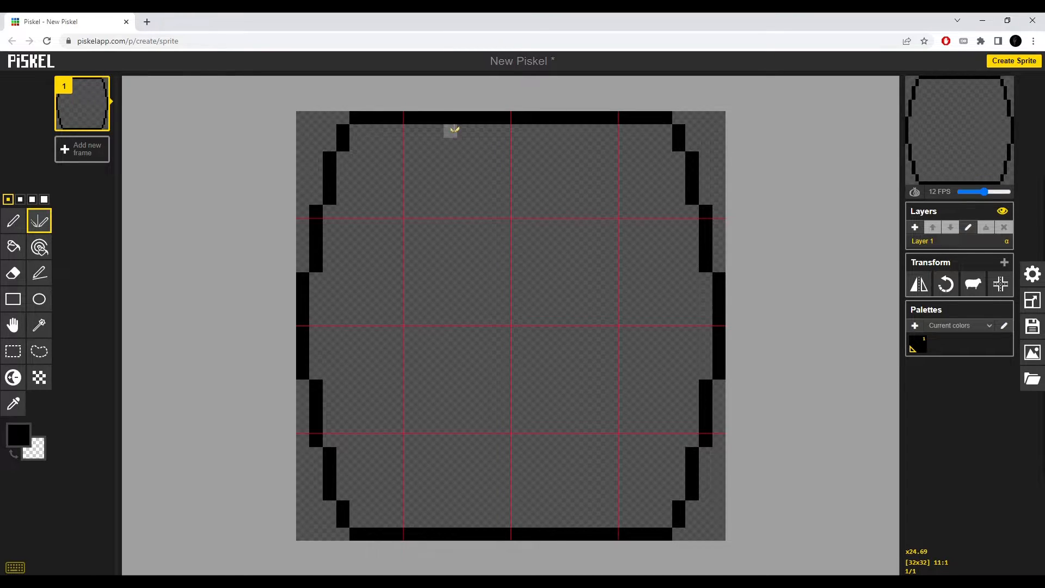
# Draw two mirrored pairs of full-height vertical plank lines inside the barrel, starting from columns 7 and 12.
pyautogui.keyDown('shift'); pyautogui.click(463, 130); pyautogui.keyUp('shift')
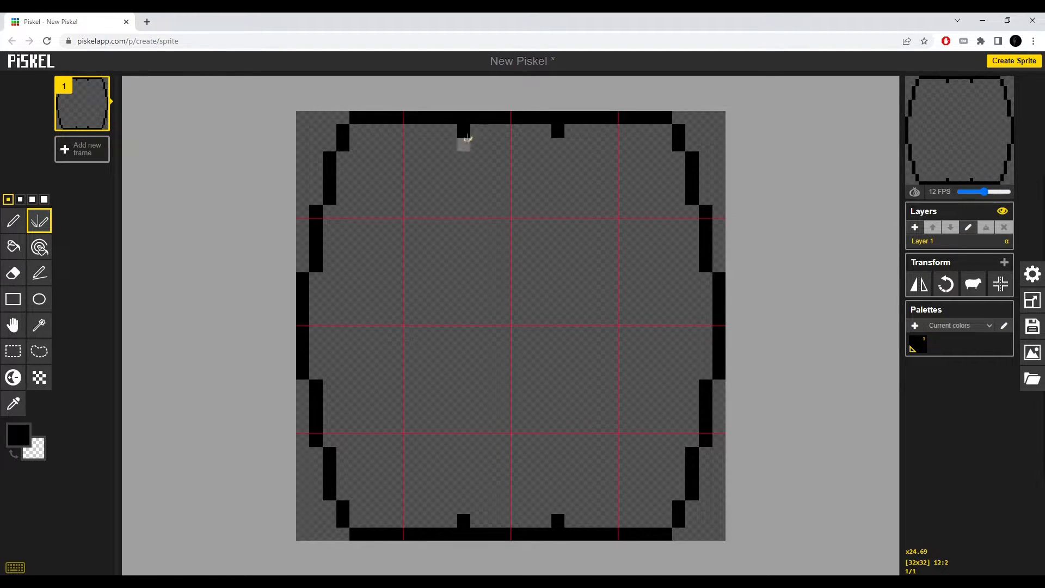
pyautogui.keyDown('shift'); pyautogui.click(397, 131); pyautogui.keyUp('shift')
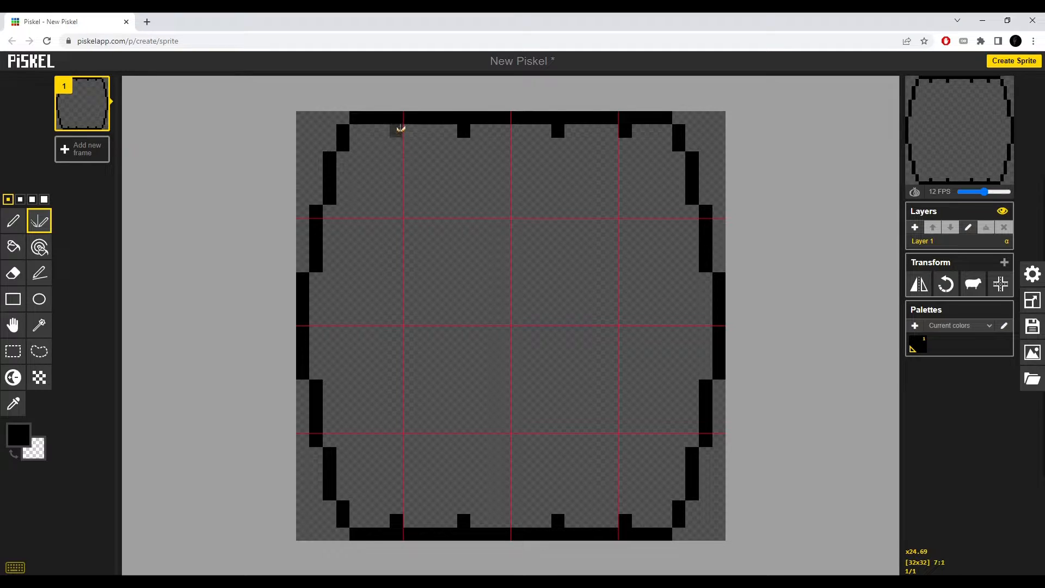
pyautogui.keyDown('shift'); pyautogui.click(464, 327); pyautogui.keyUp('shift')
pyautogui.moveTo(395, 142); pyautogui.dragTo(397, 334)
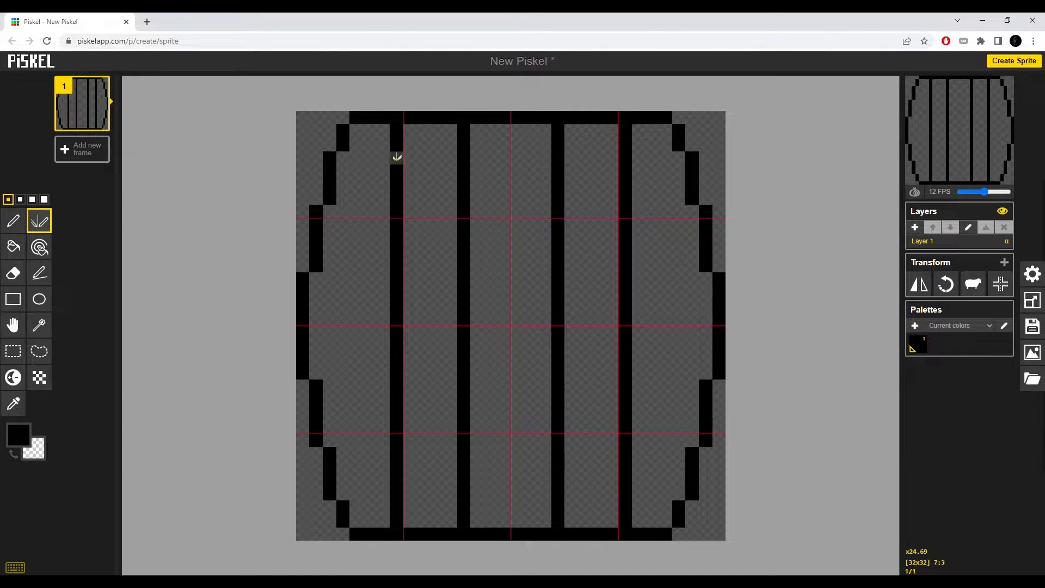
# Erase the outer pair of straight plank lines and redraw them as stepped curves bulging out to column 5.
pyautogui.rightClick(397, 164)
pyautogui.moveTo(397, 171)
pyautogui.mouseDown()
pyautogui.moveTo(393, 345)
pyautogui.moveTo(394, 240)
pyautogui.mouseUp()
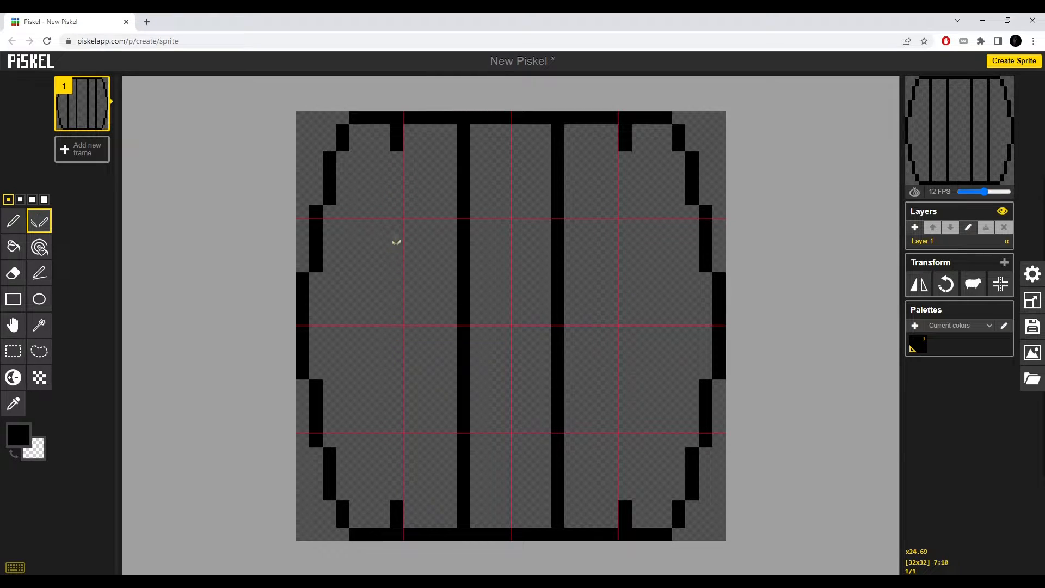
pyautogui.rightClick(401, 145)
pyautogui.moveTo(385, 145); pyautogui.dragTo(369, 337)
pyautogui.rightClick(386, 145)
pyautogui.click(397, 147)
pyautogui.rightClick(385, 157)
pyautogui.rightClick(373, 222)
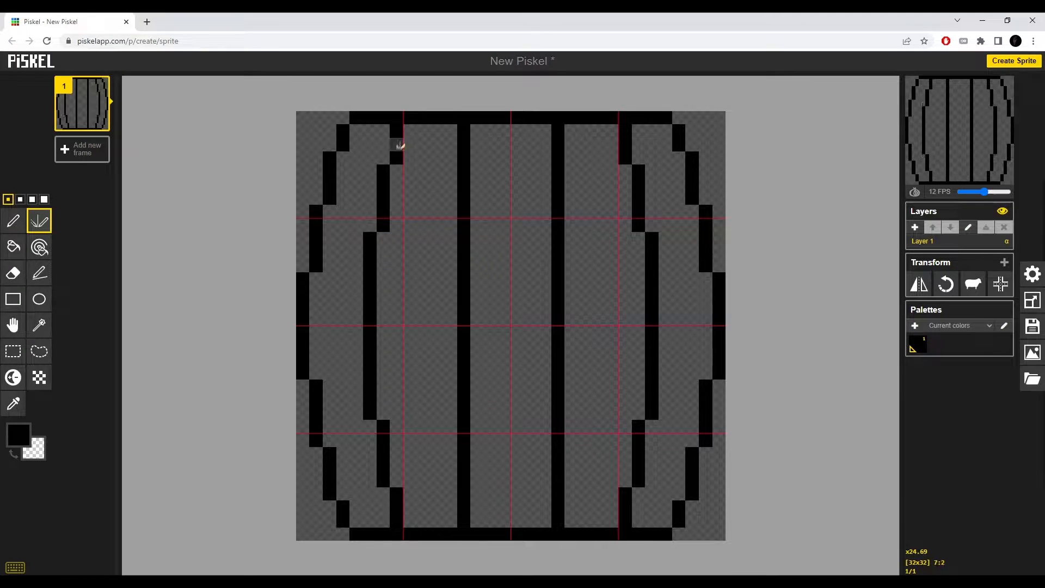
pyautogui.click(383, 413)
pyautogui.rightClick(370, 413)
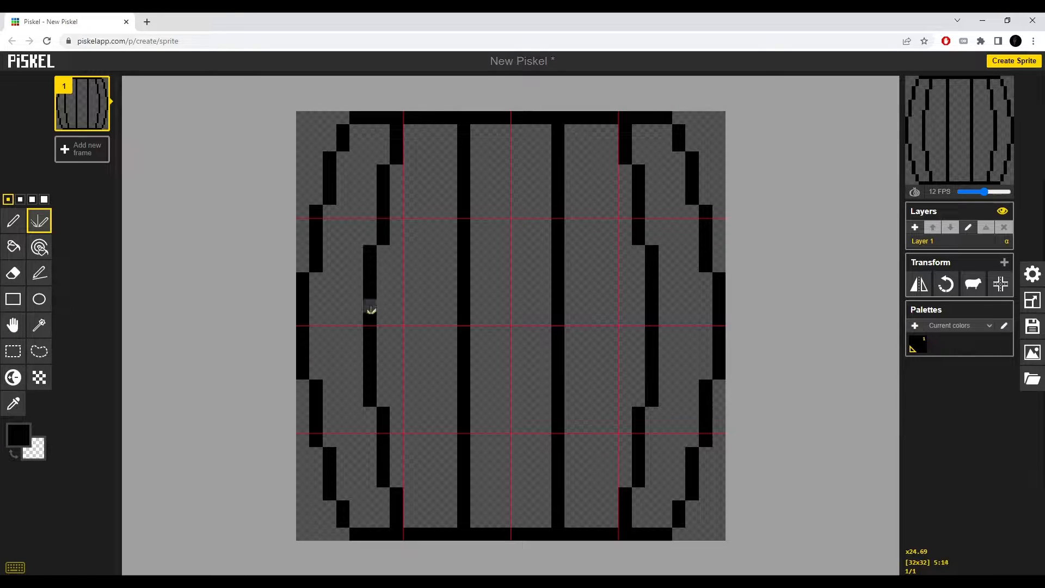
# Redraw the inner pair of plank lines as mirrored stepped curves that bulge outward around the barrel's middle.
pyautogui.keyDown('shift'); pyautogui.click(385, 366); pyautogui.keyUp('shift')
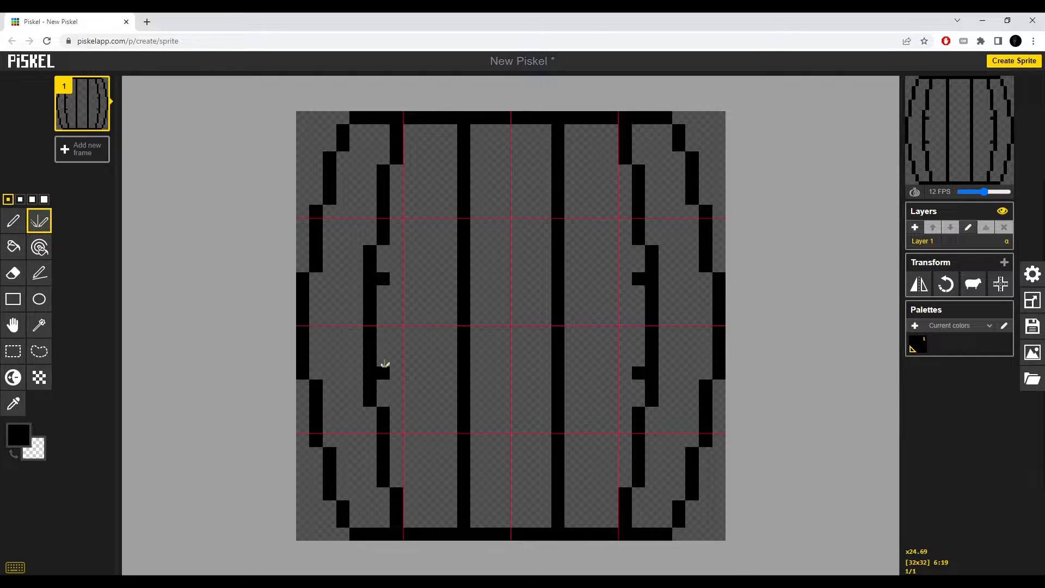
pyautogui.rightClick(384, 372)
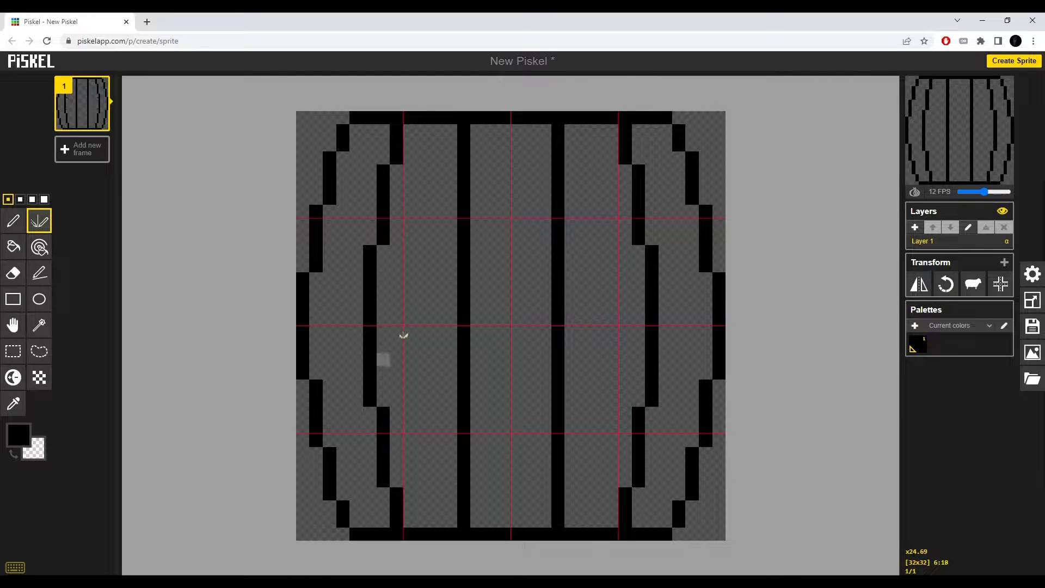
pyautogui.moveTo(437, 224); pyautogui.dragTo(435, 428)
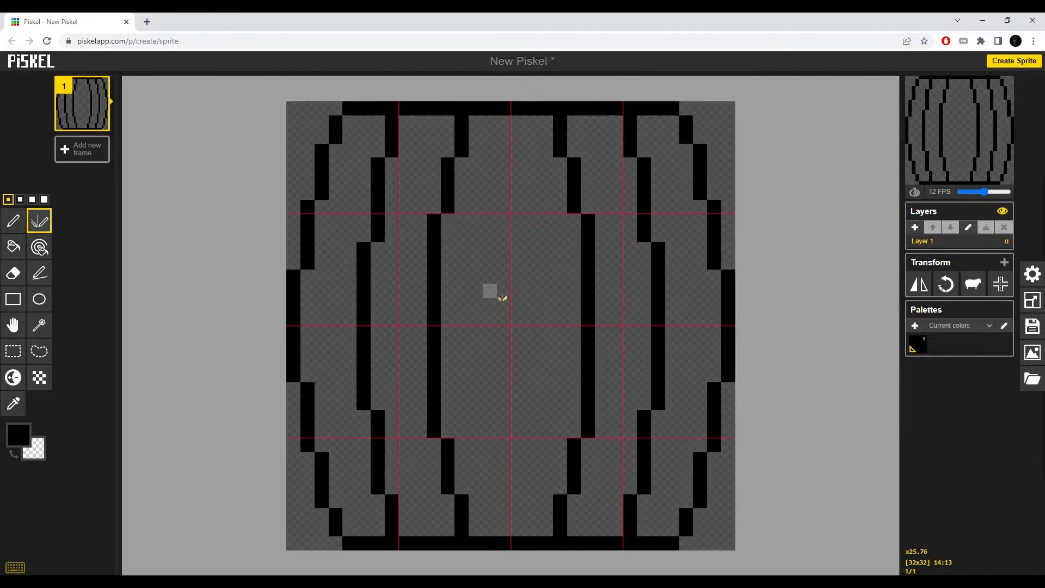
pyautogui.scroll(-2, 490, 308)
pyautogui.scroll(2, 482, 320)
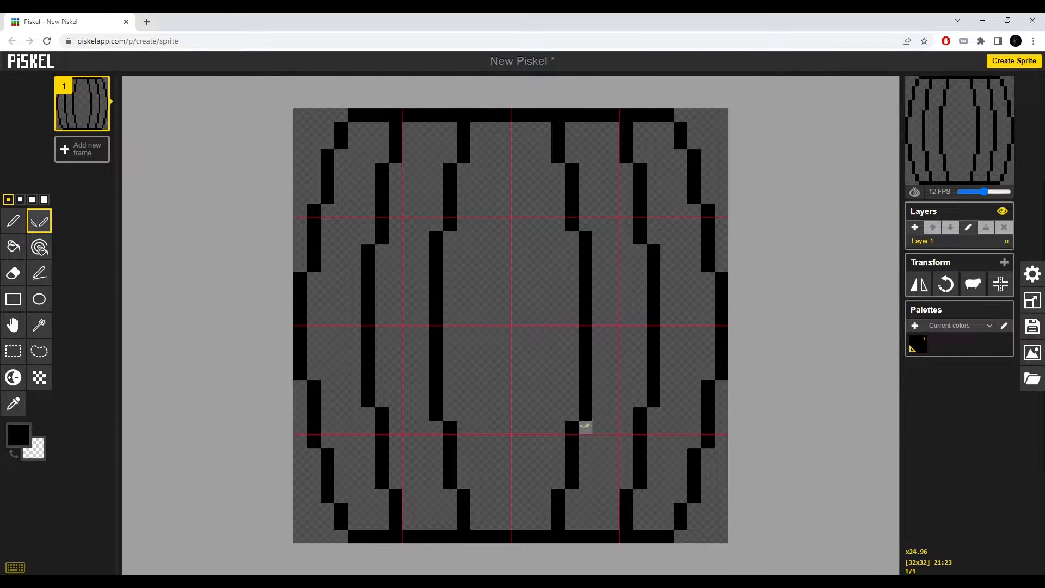
# Move each inner curved plank line one pixel towards the barrel's centre using a rectangular selection.
pyautogui.scroll(-2, 599, 376)
pyautogui.scroll(-2, 554, 313)
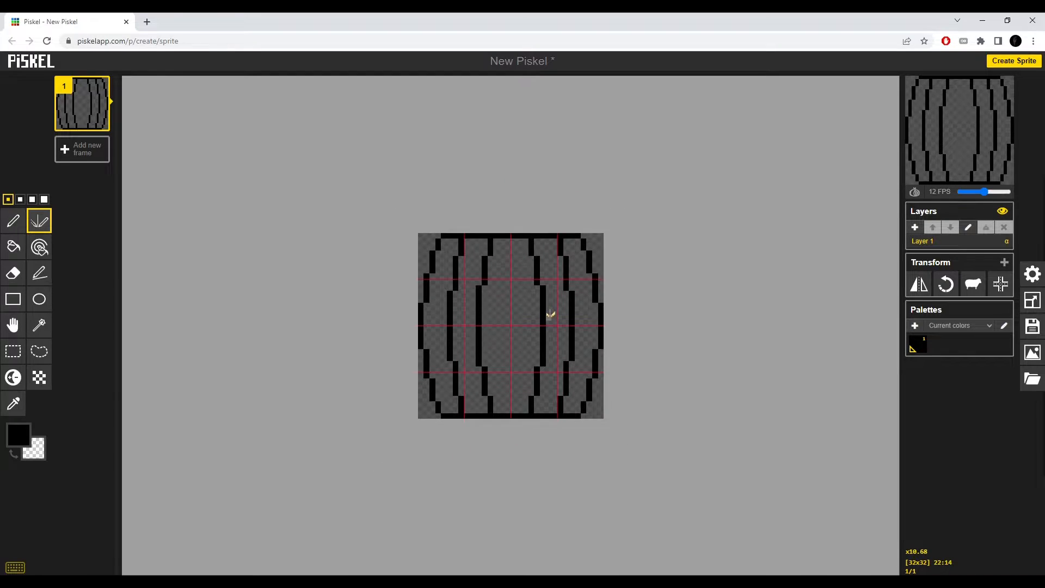
pyautogui.scroll(2, 550, 314)
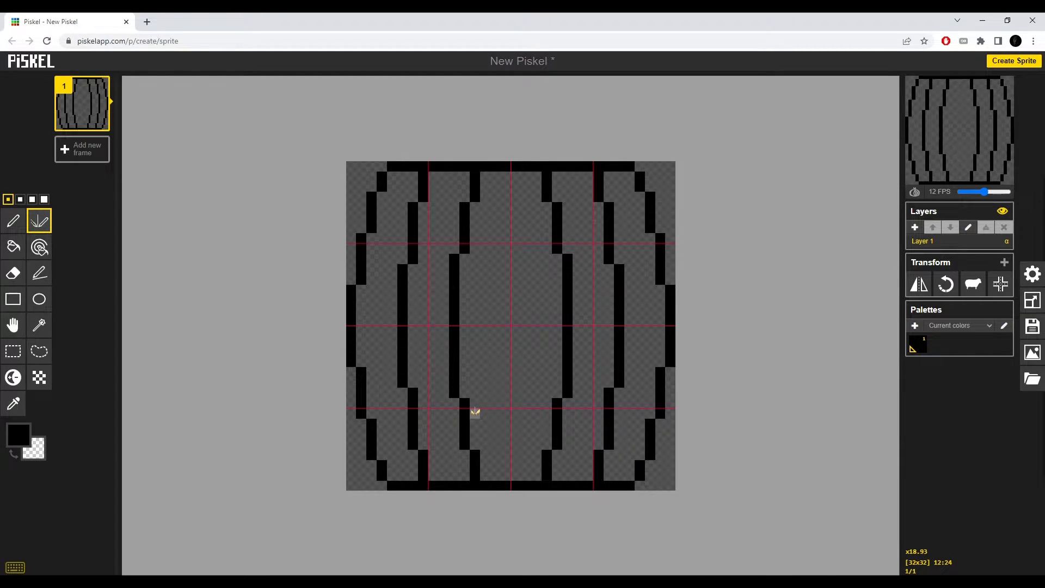
pyautogui.click(13, 351)
pyautogui.moveTo(444, 177); pyautogui.dragTo(496, 456)
pyautogui.click(531, 392)
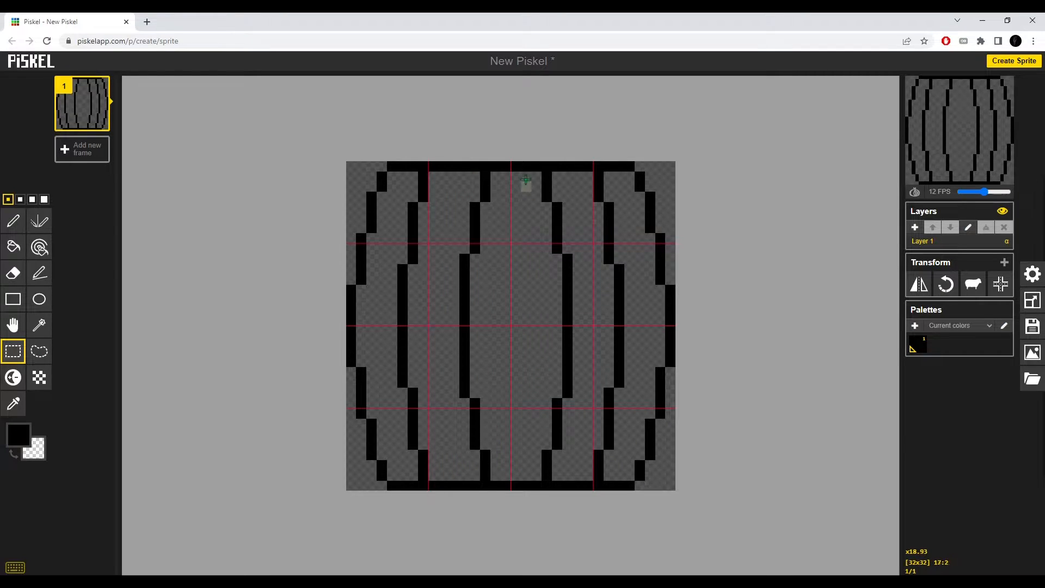
pyautogui.moveTo(534, 176)
pyautogui.mouseDown()
pyautogui.moveTo(589, 389)
pyautogui.moveTo(569, 474)
pyautogui.moveTo(559, 472)
pyautogui.mouseUp()
pyautogui.click(521, 434)
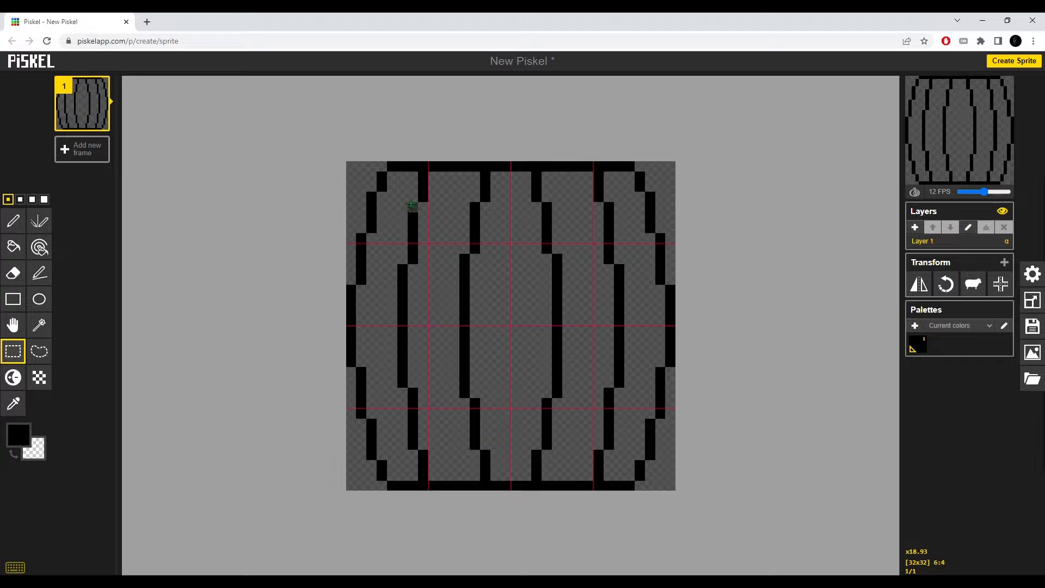
# Reshape the outer plank lines with the Vertical Mirror pen into smoother curves stepping from column 8 to column 5.
pyautogui.click(39, 221)
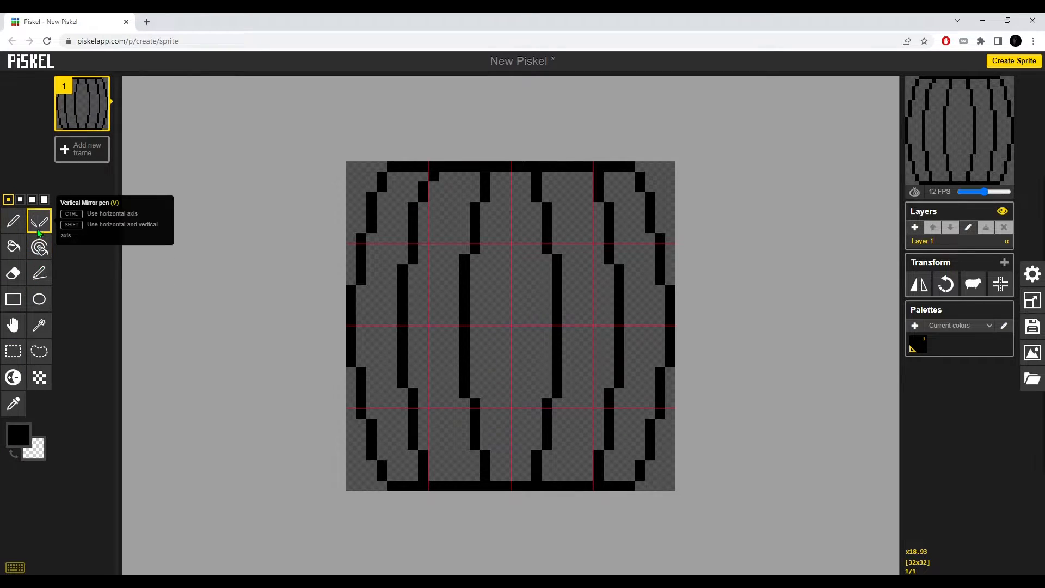
pyautogui.middleClick(433, 188)
pyautogui.keyDown('shift'); pyautogui.click(424, 177); pyautogui.keyUp('shift')
pyautogui.middleClick(423, 197)
pyautogui.moveTo(433, 176); pyautogui.dragTo(423, 217)
pyautogui.keyDown('shift'); pyautogui.rightClick(423, 187); pyautogui.keyUp('shift')
pyautogui.keyDown('shift'); pyautogui.rightClick(413, 212); pyautogui.keyUp('shift')
pyautogui.keyDown('shift'); pyautogui.click(413, 229); pyautogui.keyUp('shift')
pyautogui.keyDown('shift'); pyautogui.rightClick(404, 270); pyautogui.keyUp('shift')
pyautogui.moveTo(413, 270); pyautogui.dragTo(406, 288)
pyautogui.keyDown('shift'); pyautogui.rightClick(413, 279); pyautogui.keyUp('shift')
pyautogui.scroll(2, 463, 199)
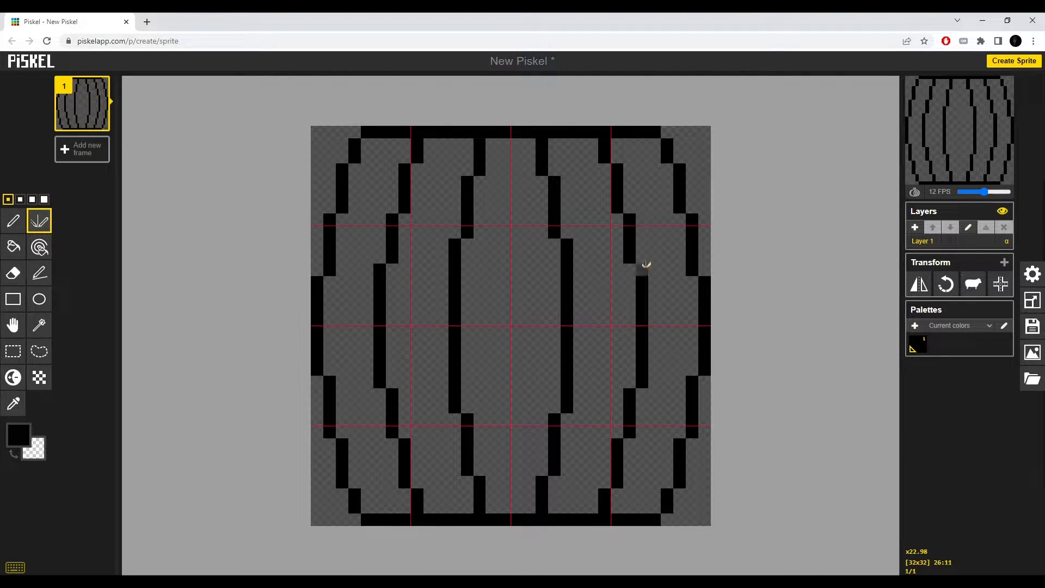
pyautogui.keyDown('shift'); pyautogui.rightClick(617, 207); pyautogui.keyUp('shift')
pyautogui.keyDown('shift'); pyautogui.click(630, 207); pyautogui.keyUp('shift')
# Try different step positions on the inner plank lines, undo the rejected ones, and shorten their middle section by one pixel per end.
pyautogui.keyDown('shift'); pyautogui.rightClick(555, 182); pyautogui.keyUp('shift')
pyautogui.keyDown('shift'); pyautogui.click(542, 183); pyautogui.keyUp('shift')
pyautogui.hotkey('ctrl', 'z')
pyautogui.hotkey('ctrl', 'z')
pyautogui.keyDown('shift'); pyautogui.rightClick(555, 233); pyautogui.keyUp('shift')
pyautogui.keyDown('shift'); pyautogui.click(567, 232); pyautogui.keyUp('shift')
pyautogui.hotkey('ctrl', 'z')
pyautogui.hotkey('ctrl', 'z')
pyautogui.hotkey('ctrl', 'z')
pyautogui.hotkey('ctrl', 'z')
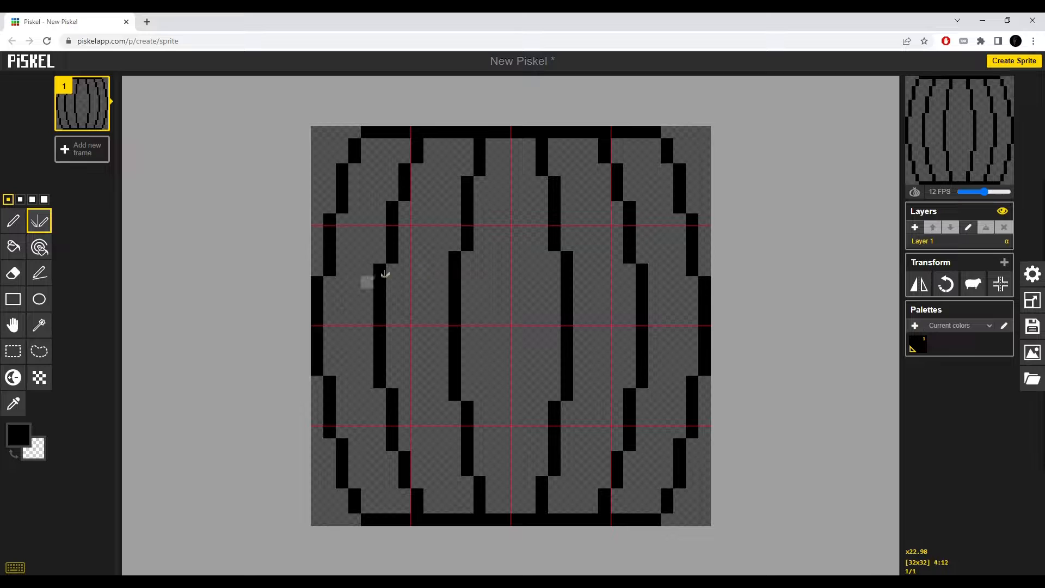
# Set the primary drawing colour to the medium brown #825025.
pyautogui.moveTo(937, 91)
pyautogui.click(19, 435)
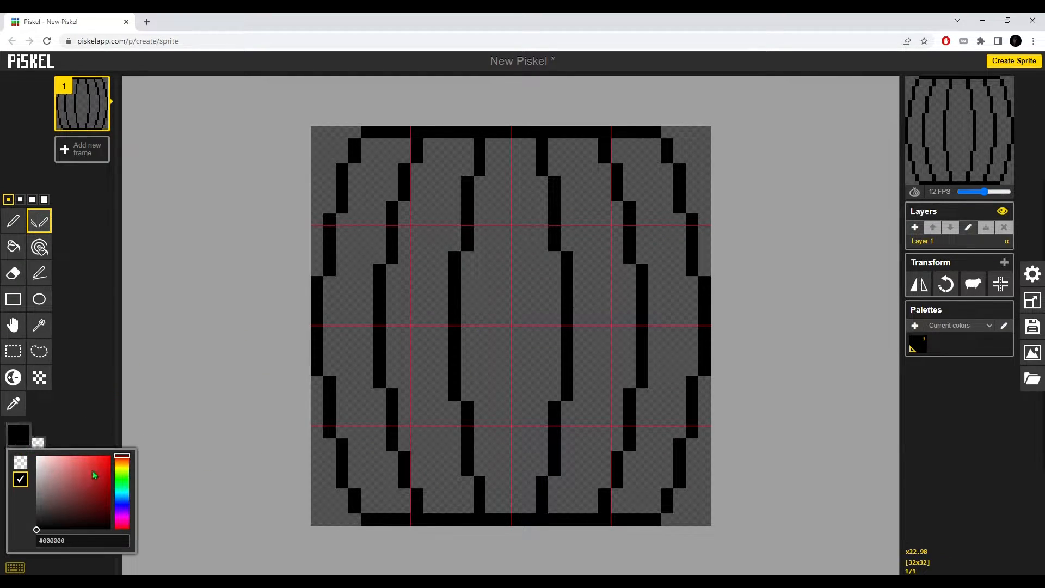
pyautogui.click(122, 463)
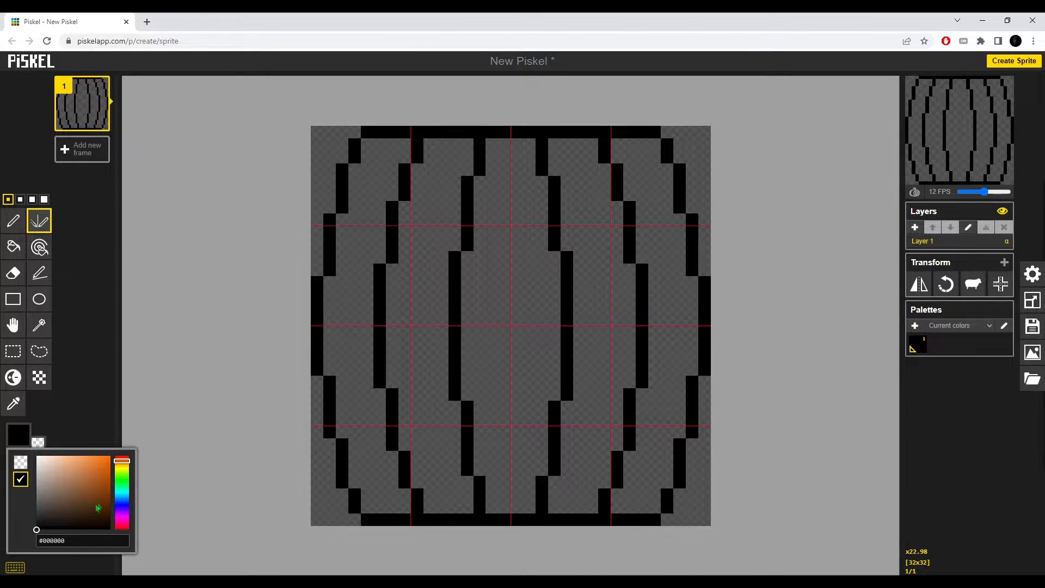
pyautogui.click(88, 500)
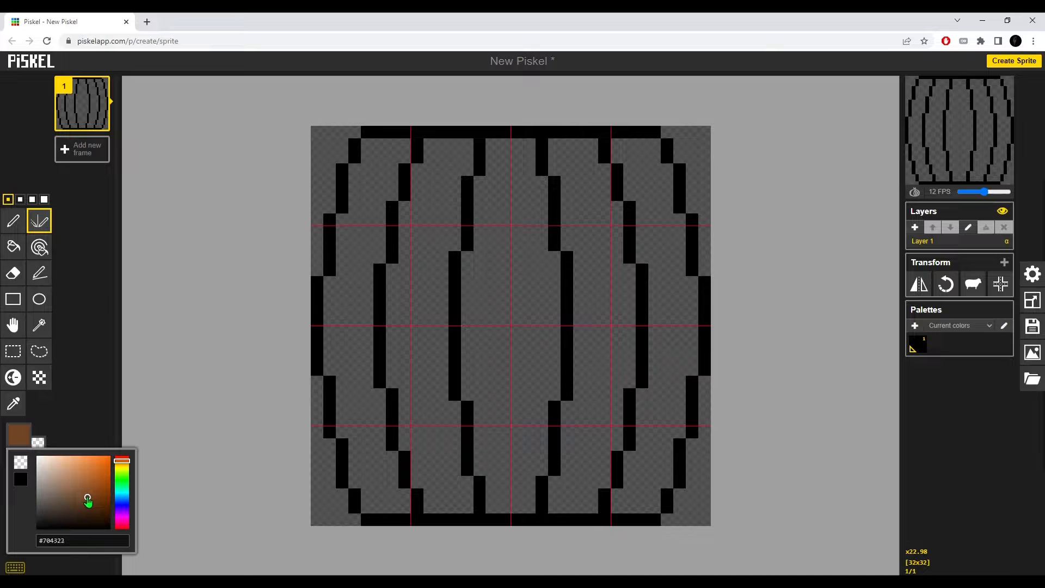
pyautogui.moveTo(88, 501); pyautogui.dragTo(88, 481)
pyautogui.click(123, 464)
pyautogui.click(76, 500)
pyautogui.moveTo(88, 502)
pyautogui.mouseDown()
pyautogui.moveTo(84, 485)
pyautogui.moveTo(92, 503)
pyautogui.mouseUp()
pyautogui.moveTo(89, 498); pyautogui.dragTo(90, 494)
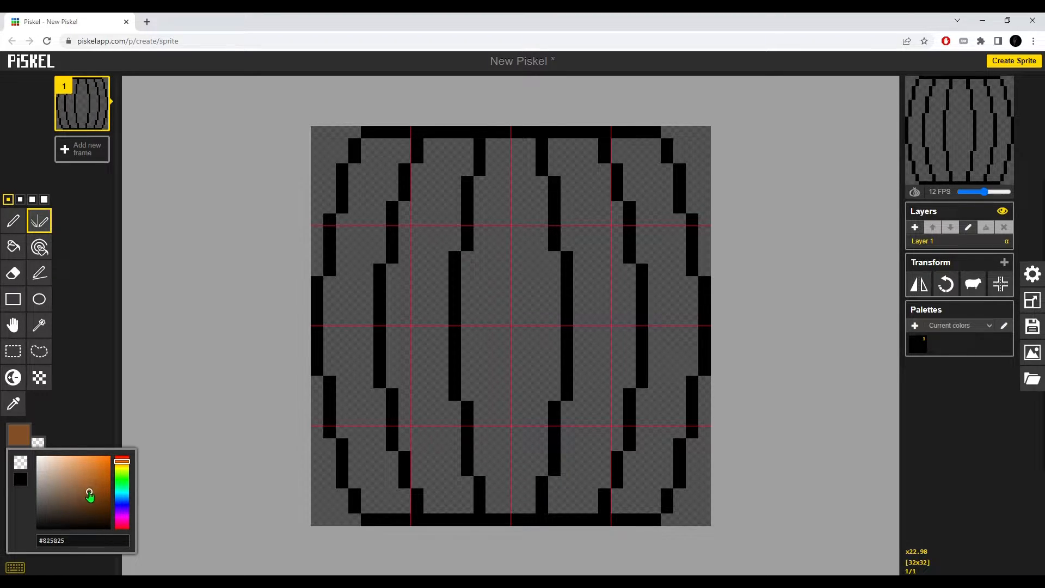
# Fill all five barrel planks with the medium brown #825025.
pyautogui.click(13, 247)
pyautogui.click(461, 280)
pyautogui.click(424, 284)
pyautogui.click(601, 293)
pyautogui.click(667, 284)
pyautogui.click(353, 283)
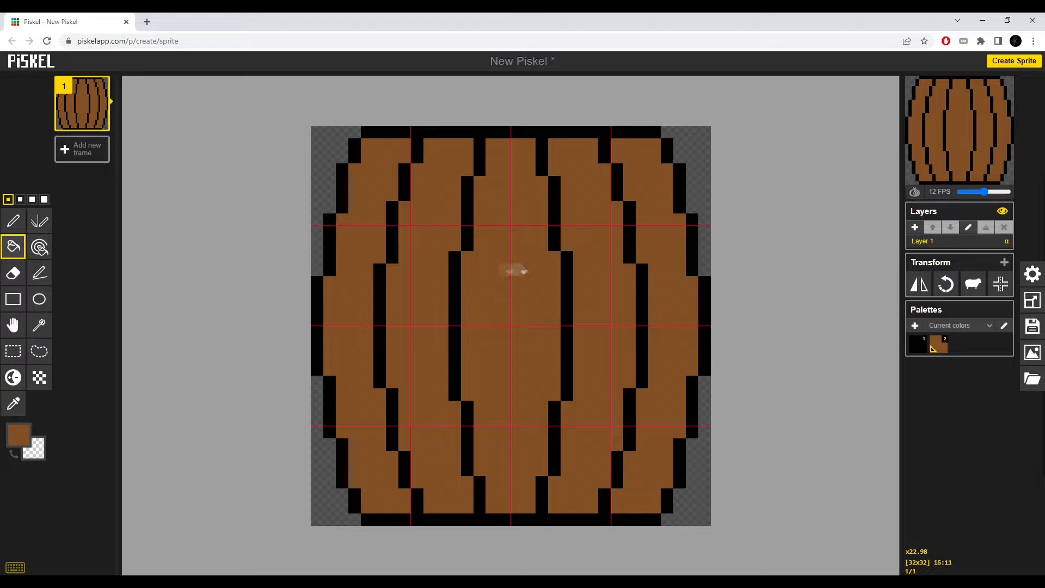
# Make two darker browns with the Lighten tool and fill the mid planks with the darker and the side planks with the darkest shade.
pyautogui.click(13, 377)
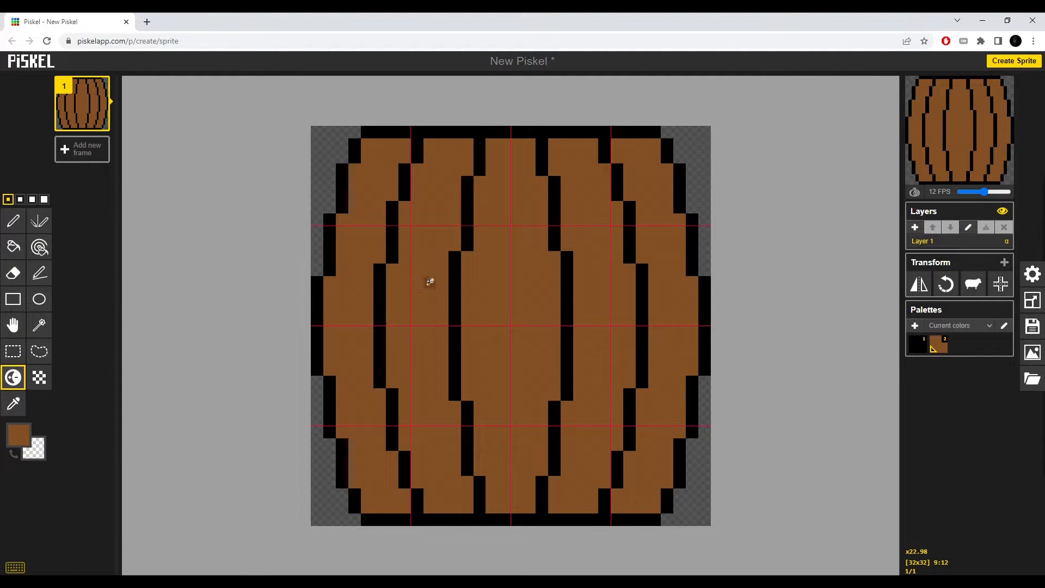
pyautogui.moveTo(430, 280); pyautogui.dragTo(428, 358)
pyautogui.moveTo(367, 278); pyautogui.dragTo(367, 362)
pyautogui.click(13, 246)
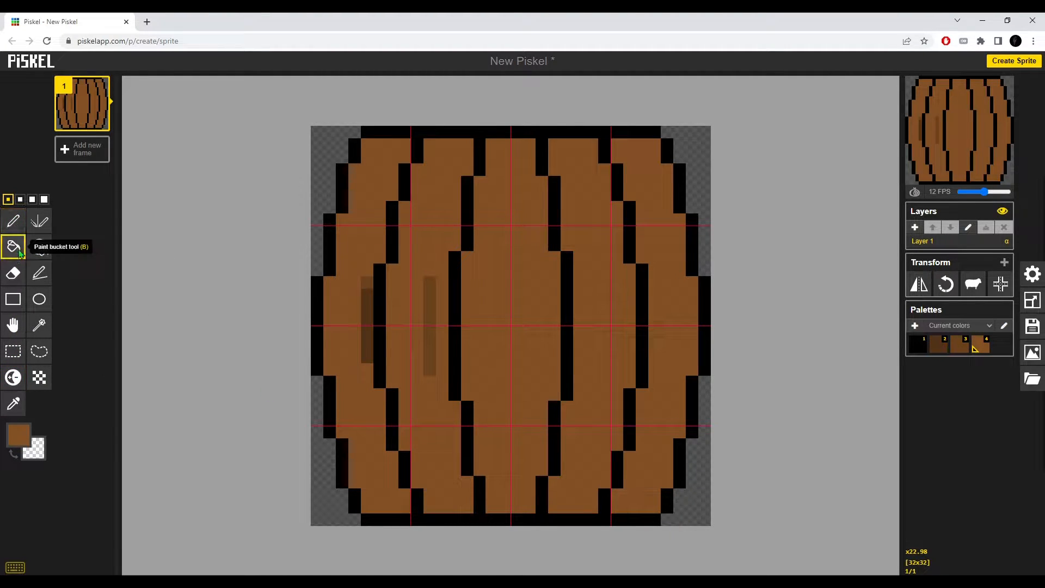
pyautogui.middleClick(433, 307)
pyautogui.click(418, 284)
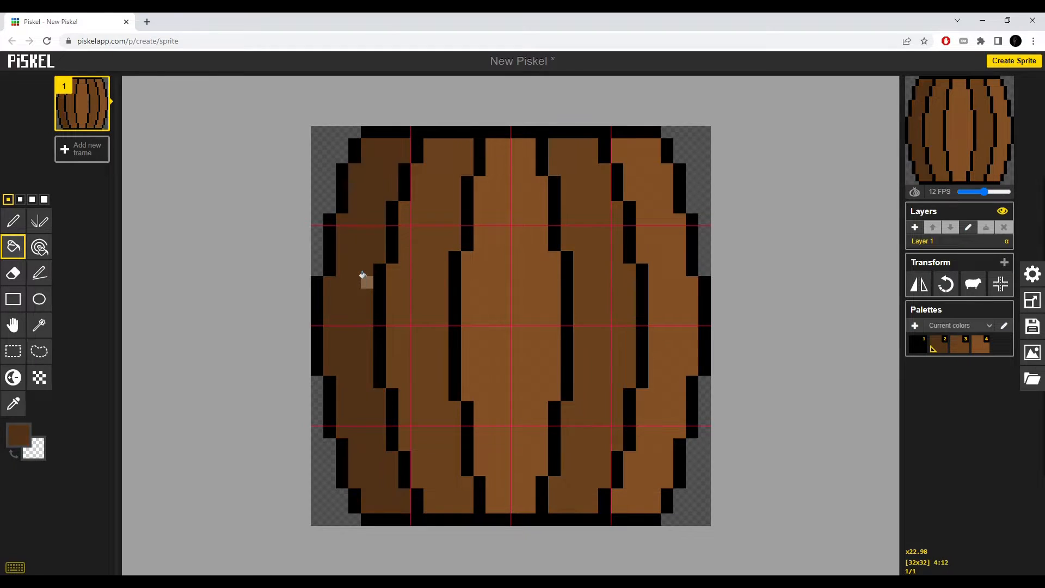
pyautogui.click(366, 282)
pyautogui.click(660, 243)
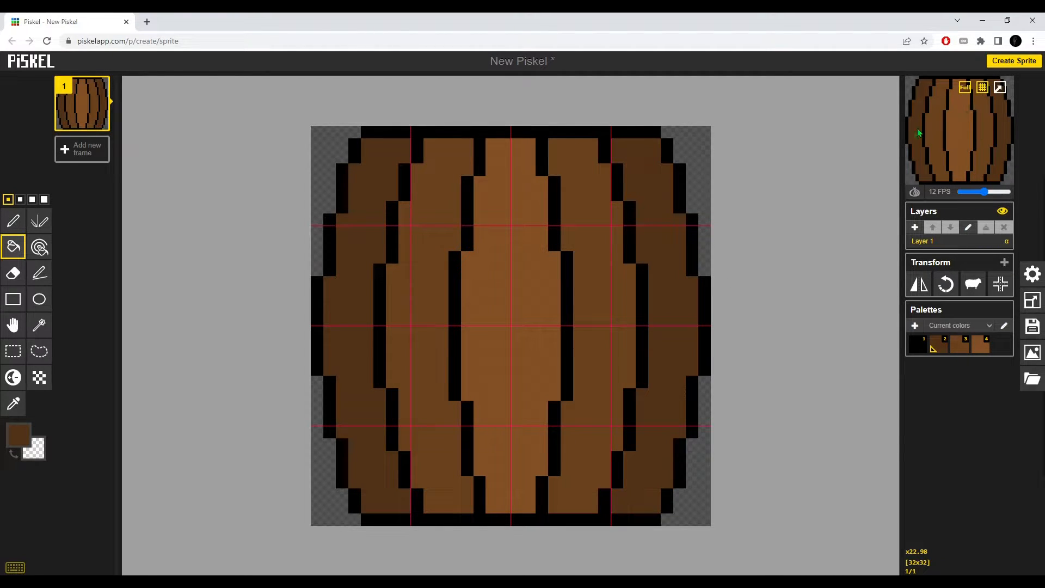
# Duplicate the barrel layer twice and rename the original layer as Front Plank.
pyautogui.scroll(1, 520, 305)
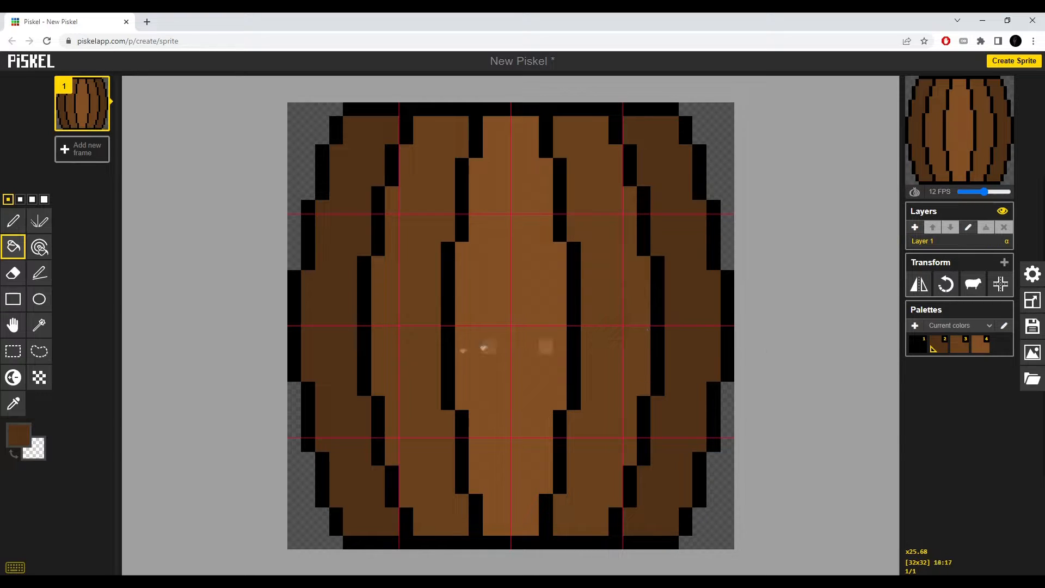
pyautogui.click(915, 228)
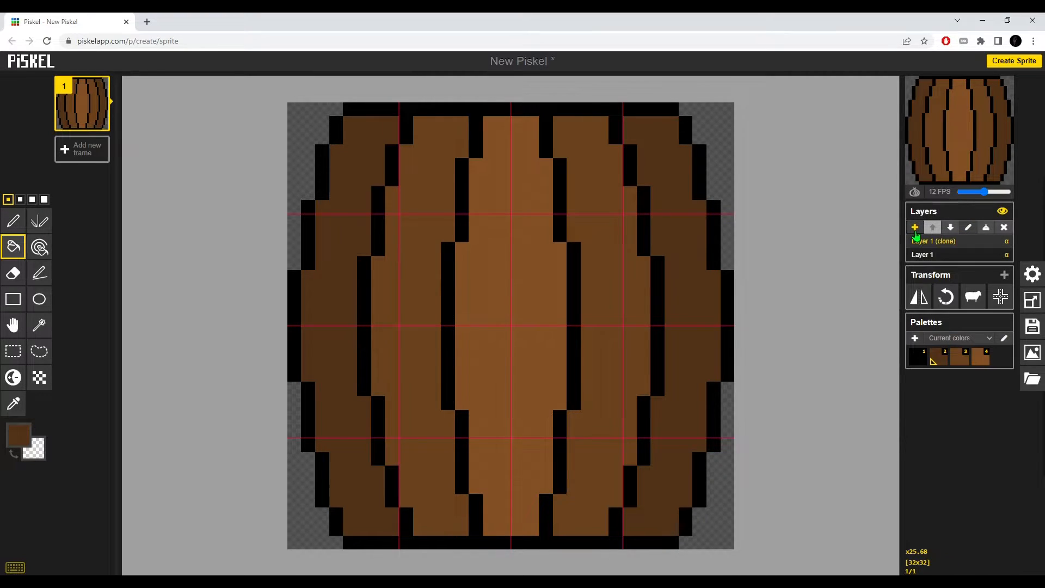
pyautogui.click(916, 228)
pyautogui.doubleClick(929, 269)
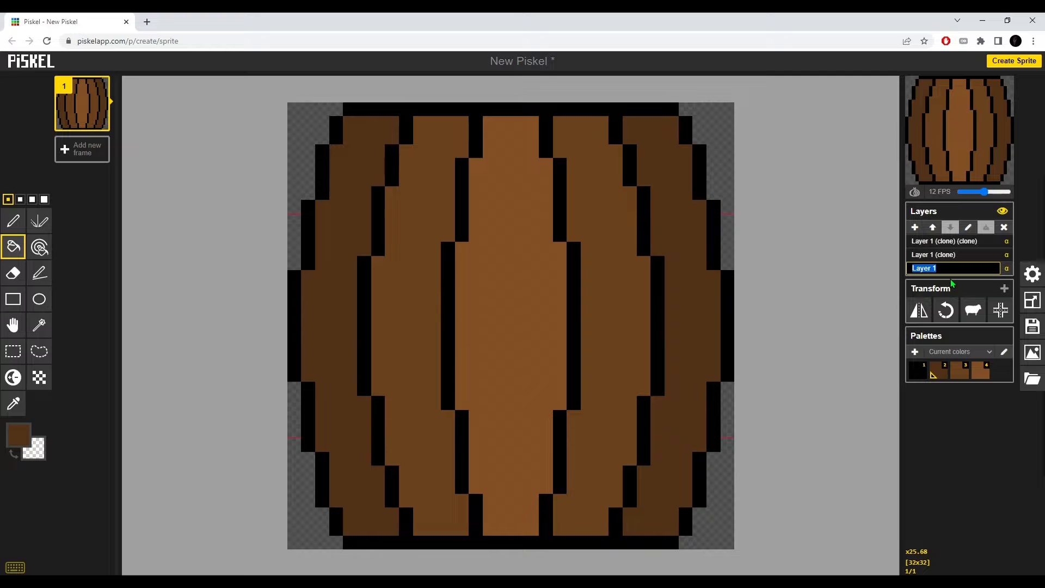
pyautogui.write('F')
pyautogui.write('ront Plank')
pyautogui.press('Return')
# Rename the two copied layers as Mid Planks and Side Planks.
pyautogui.doubleClick(929, 255)
pyautogui.write('Mid Planks')
pyautogui.press('Return')
pyautogui.doubleClick(935, 241)
pyautogui.write('Side Plank')
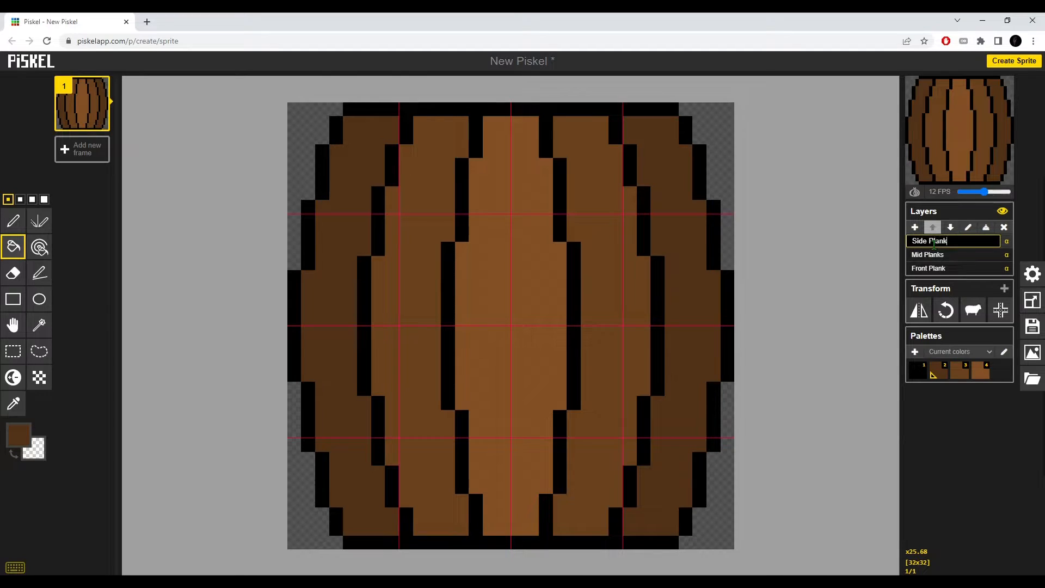
pyautogui.write('s')
pyautogui.press('Return')
# Duplicate the Front Plank layer, rename the copy as Outlines and place it below all other layers.
pyautogui.click(928, 268)
pyautogui.click(915, 227)
pyautogui.doubleClick(933, 267)
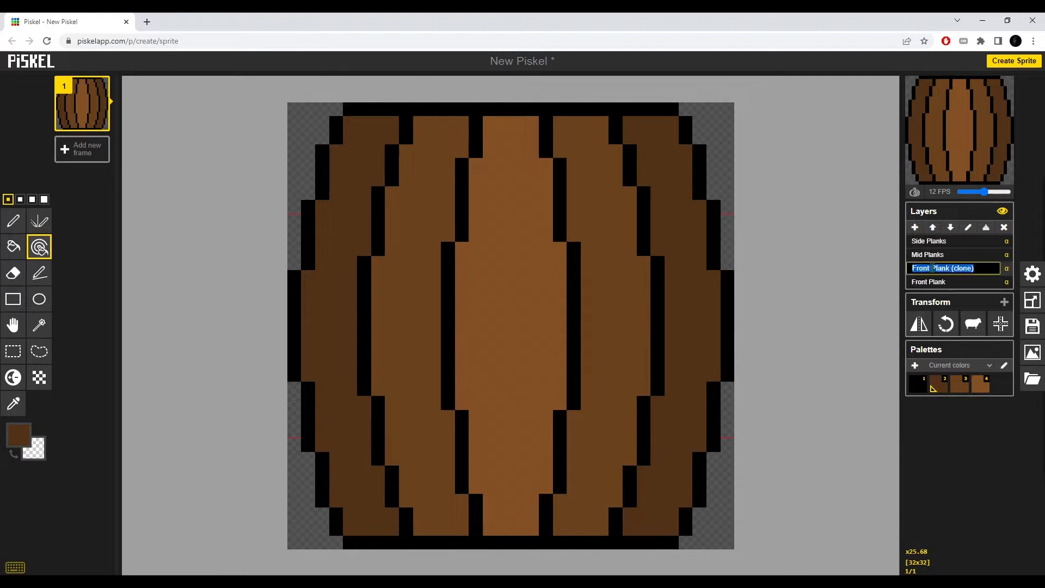
pyautogui.write('O')
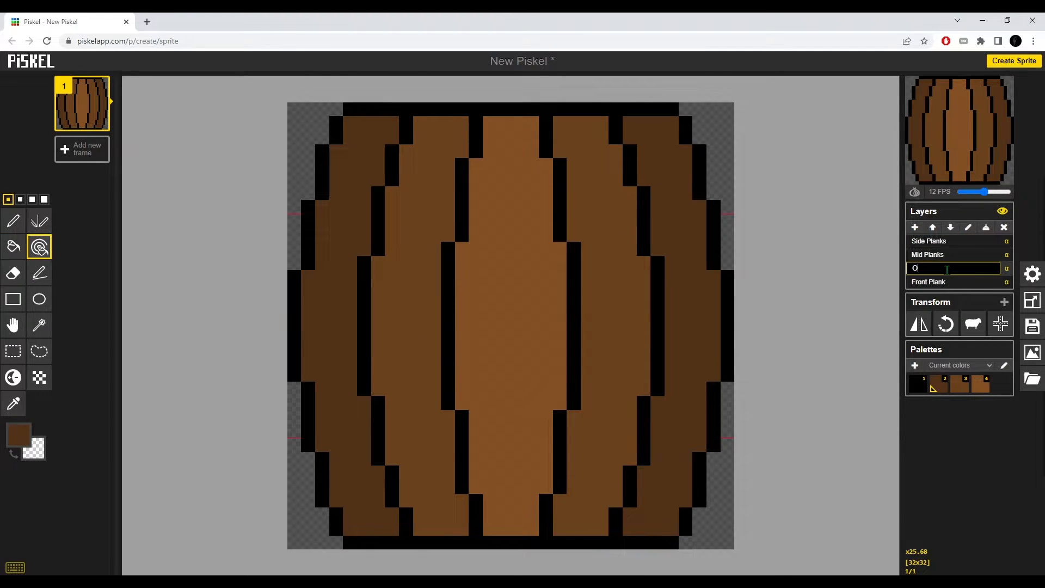
pyautogui.press('Return')
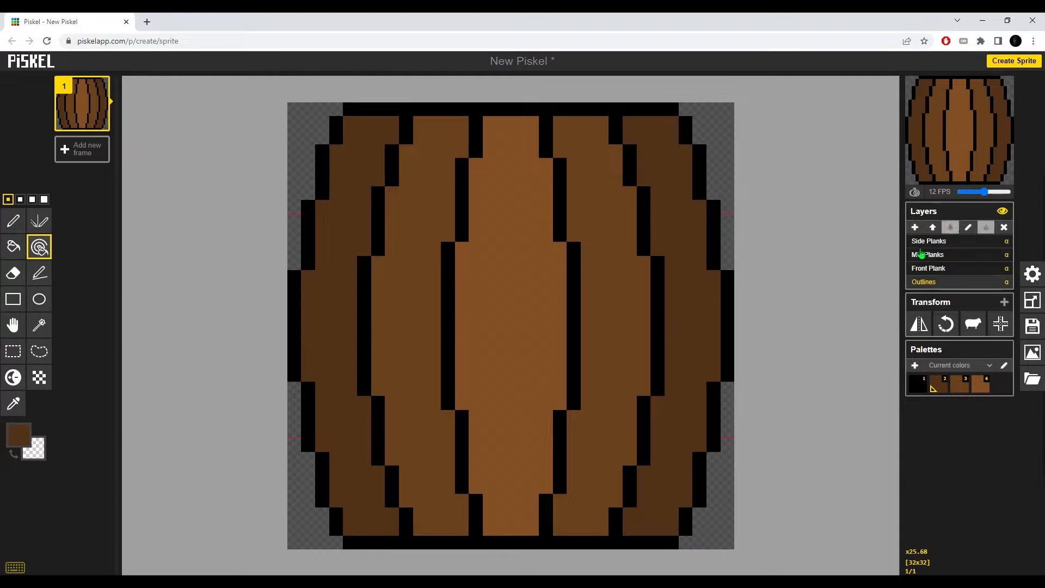
# Strip each layer down to the part it is named after: outlines, front plank, mid planks or side planks.
pyautogui.click(1033, 274)
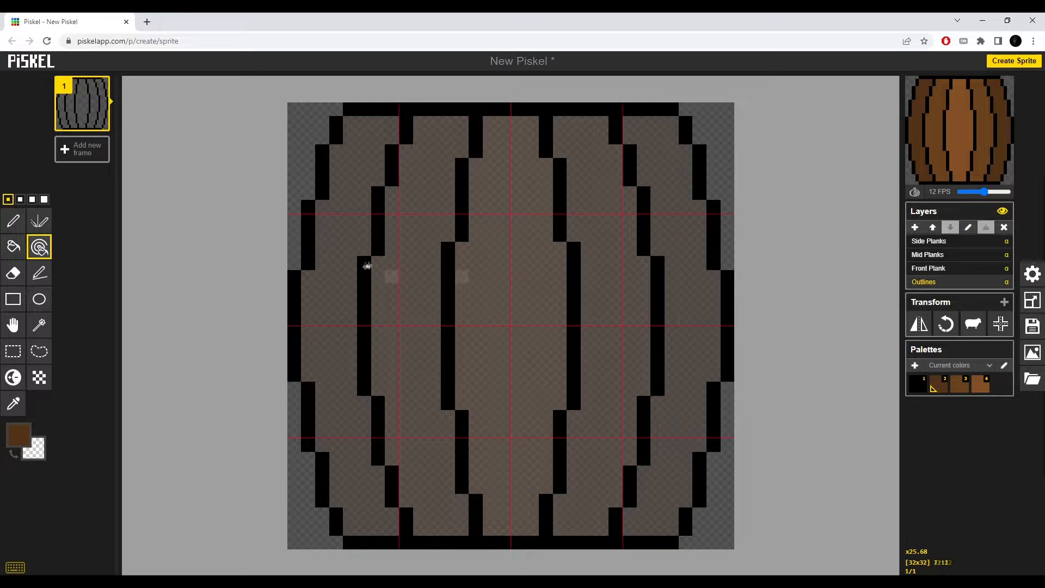
pyautogui.click(927, 275)
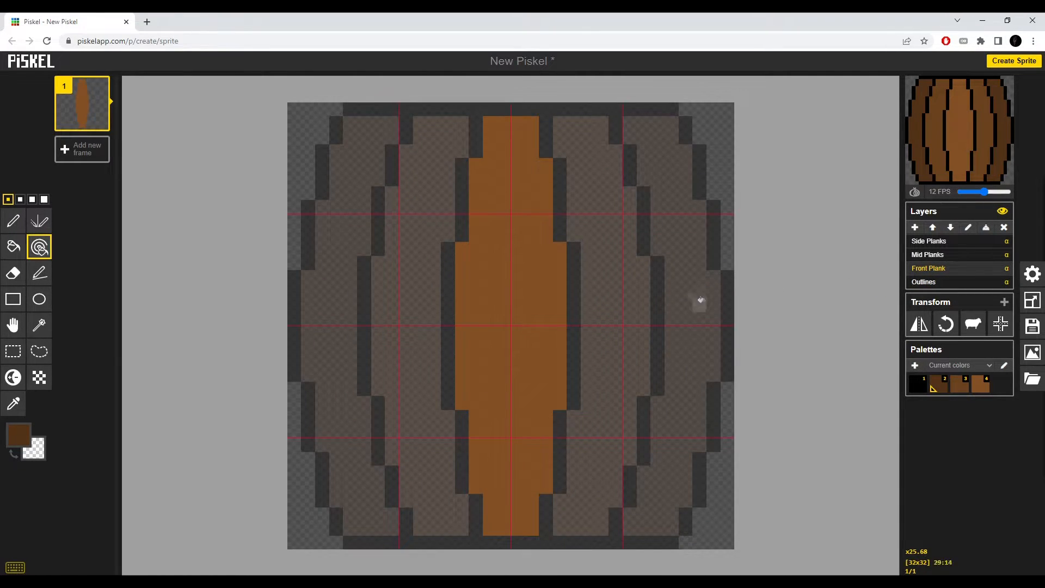
pyautogui.click(992, 255)
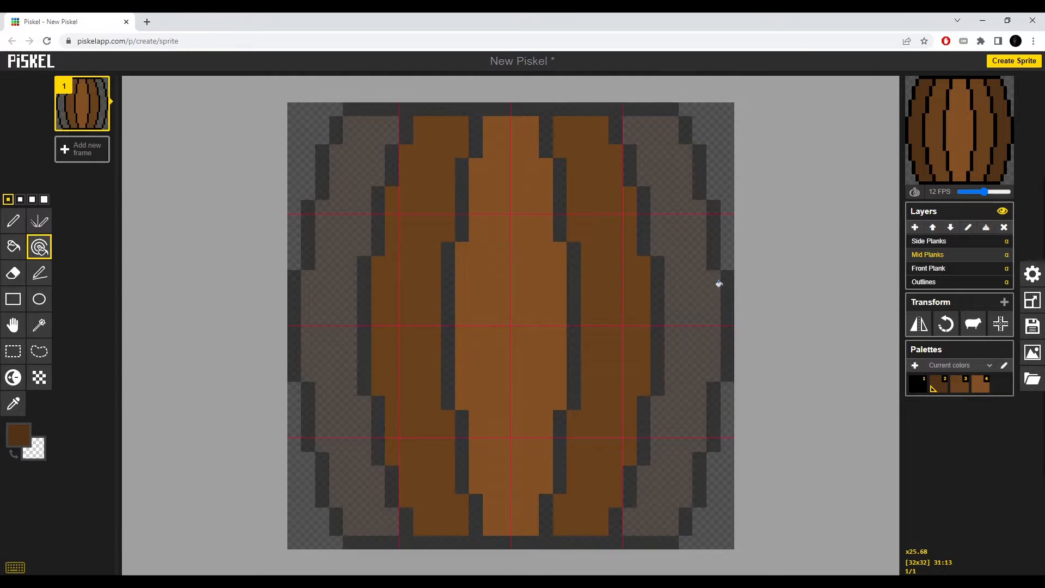
pyautogui.click(927, 242)
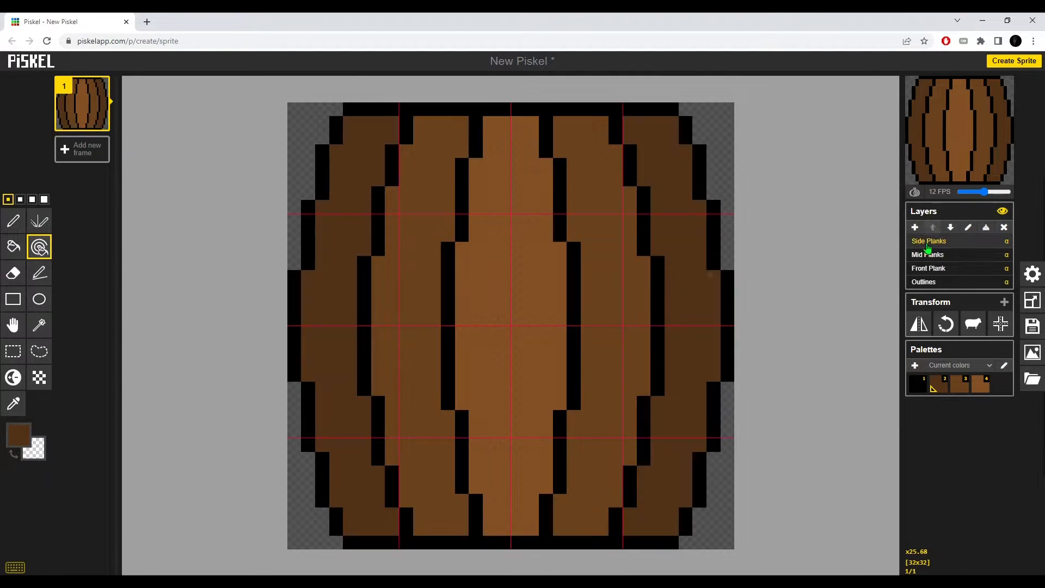
pyautogui.click(929, 268)
pyautogui.click(932, 282)
pyautogui.click(931, 268)
pyautogui.click(932, 255)
pyautogui.click(932, 242)
pyautogui.click(933, 255)
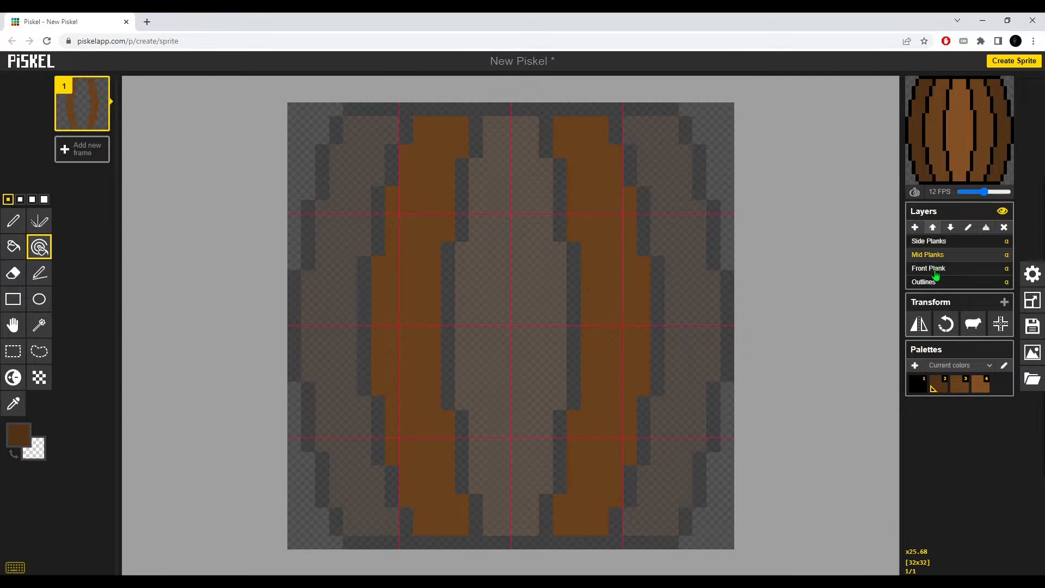
pyautogui.click(935, 282)
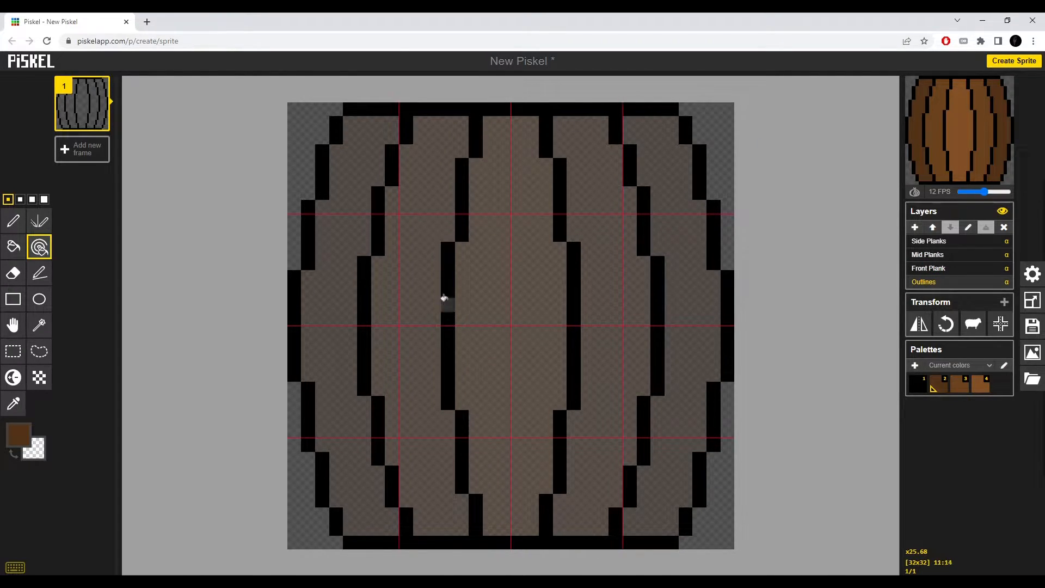
# On the Side Planks layer, paint the side planks' outer, upper and lower outline pixels in the darkest brown with the Pen.
pyautogui.press('p')
pyautogui.hotkey('alt', 'Up')
pyautogui.hotkey('alt', 'Up')
pyautogui.hotkey('alt', 'Up')
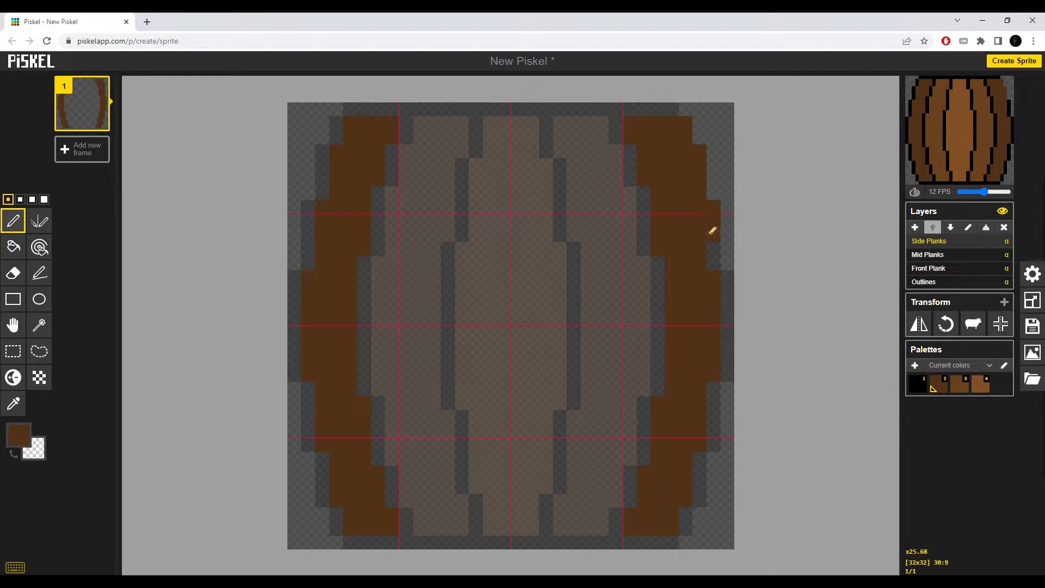
pyautogui.moveTo(717, 268)
pyautogui.mouseDown()
pyautogui.moveTo(726, 359)
pyautogui.moveTo(688, 524)
pyautogui.moveTo(392, 557)
pyautogui.mouseUp()
pyautogui.moveTo(339, 523)
pyautogui.mouseDown()
pyautogui.moveTo(307, 417)
pyautogui.moveTo(296, 423)
pyautogui.moveTo(309, 254)
pyautogui.moveTo(342, 120)
pyautogui.moveTo(394, 100)
pyautogui.mouseUp()
pyautogui.moveTo(630, 109); pyautogui.dragTo(672, 109)
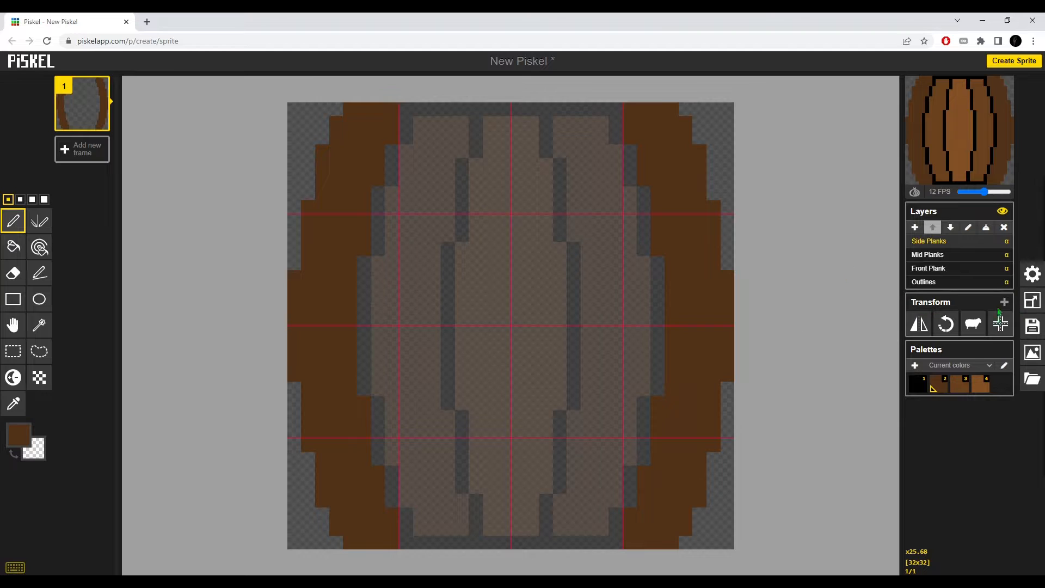
# On the Mid Planks layer, extend both mid planks over their outer, upper and lower outline pixels in the darker brown.
pyautogui.click(932, 254)
pyautogui.press('3')
pyautogui.moveTo(461, 110); pyautogui.dragTo(420, 109)
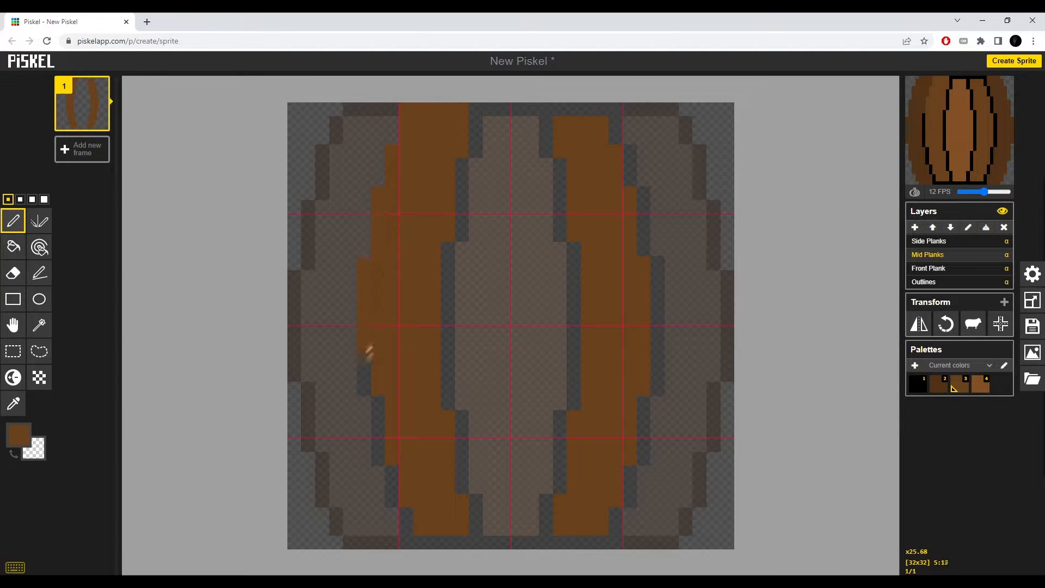
pyautogui.moveTo(400, 494); pyautogui.dragTo(461, 542)
pyautogui.moveTo(559, 542)
pyautogui.mouseDown()
pyautogui.moveTo(604, 540)
pyautogui.moveTo(648, 401)
pyautogui.moveTo(643, 221)
pyautogui.mouseUp()
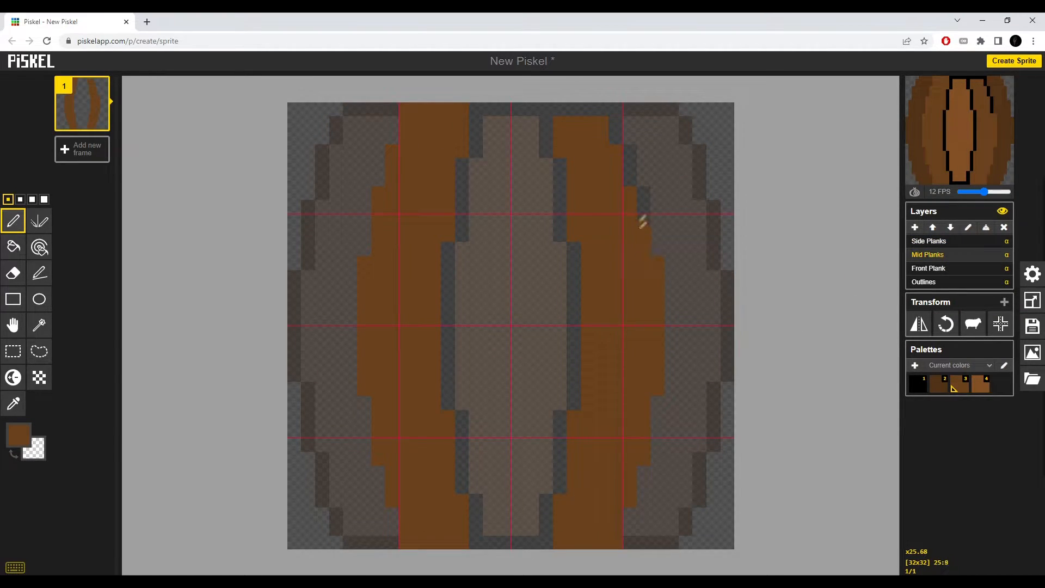
# On the Front Plank layer, extend the front plank over its surrounding outline in medium brown with the Vertical Mirror pen.
pyautogui.click(942, 271)
pyautogui.press('4')
pyautogui.press('v')
pyautogui.moveTo(448, 332)
pyautogui.mouseDown()
pyautogui.moveTo(466, 163)
pyautogui.moveTo(516, 109)
pyautogui.mouseUp()
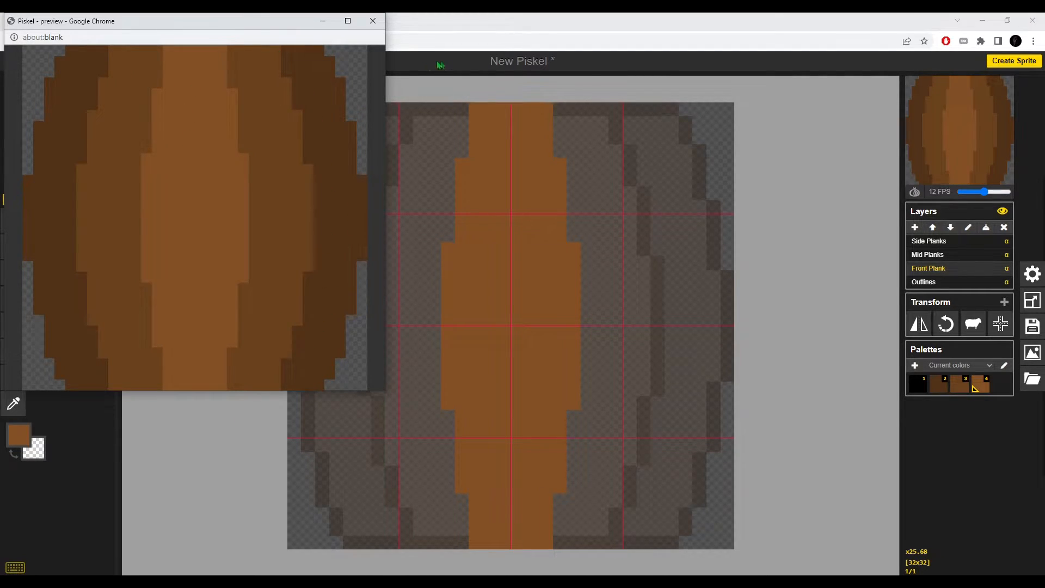
pyautogui.click(761, 228)
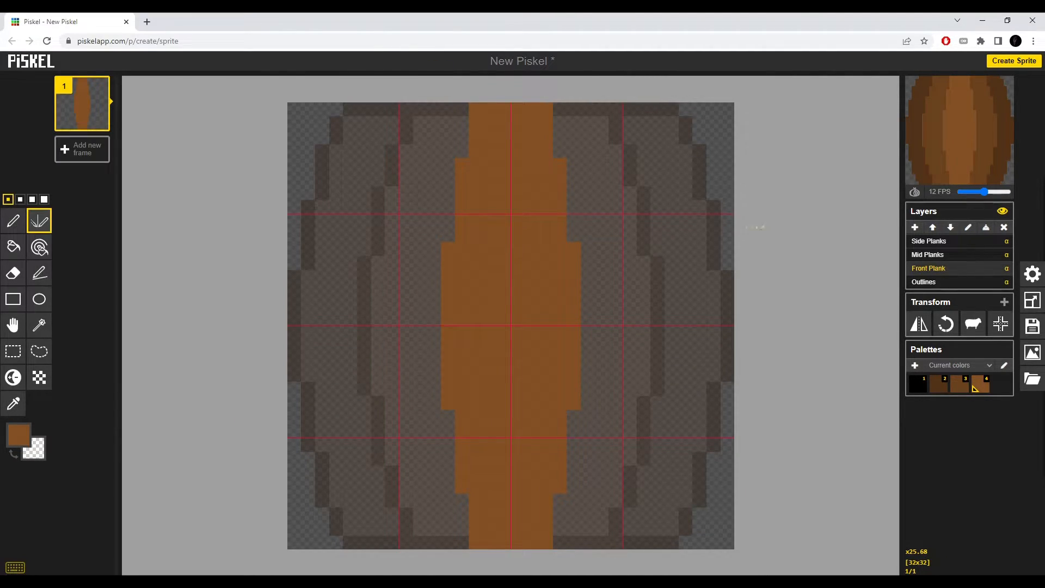
# Add a new layer above Side Planks and set the primary colour to a light grey.
pyautogui.click(915, 228)
pyautogui.click(933, 228)
pyautogui.click(933, 228)
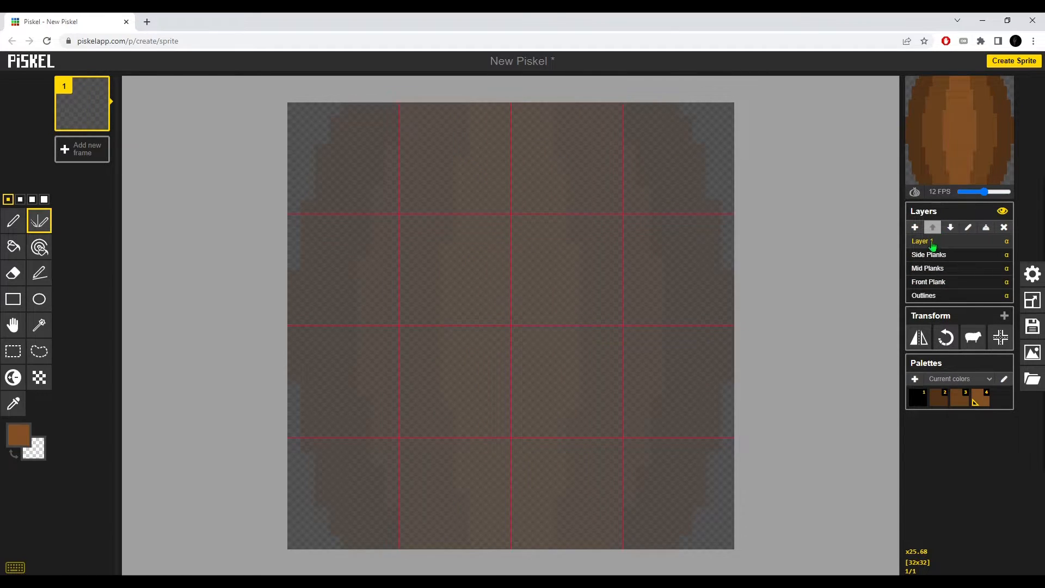
pyautogui.click(18, 435)
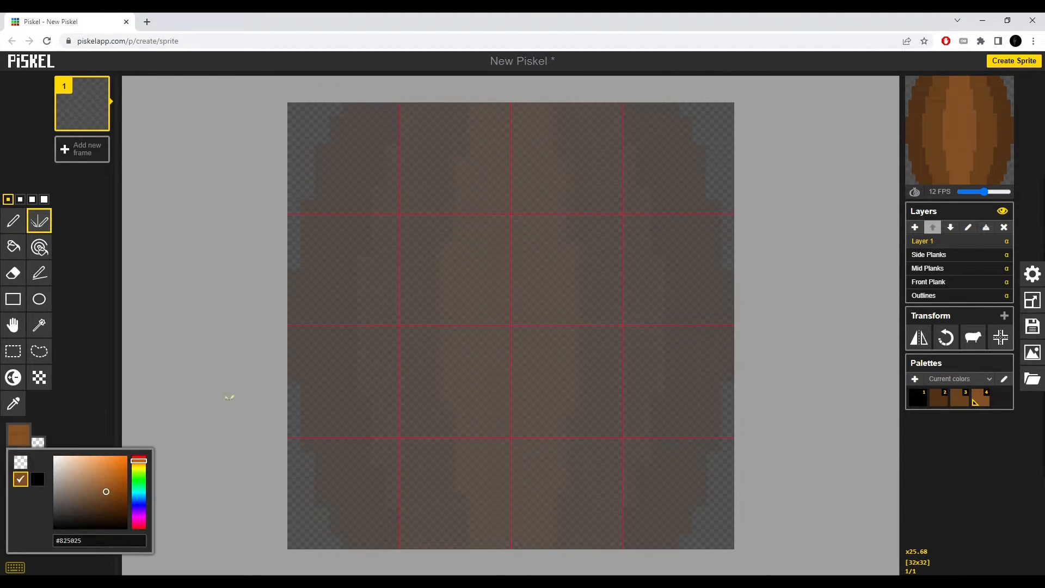
pyautogui.moveTo(62, 521); pyautogui.dragTo(46, 485)
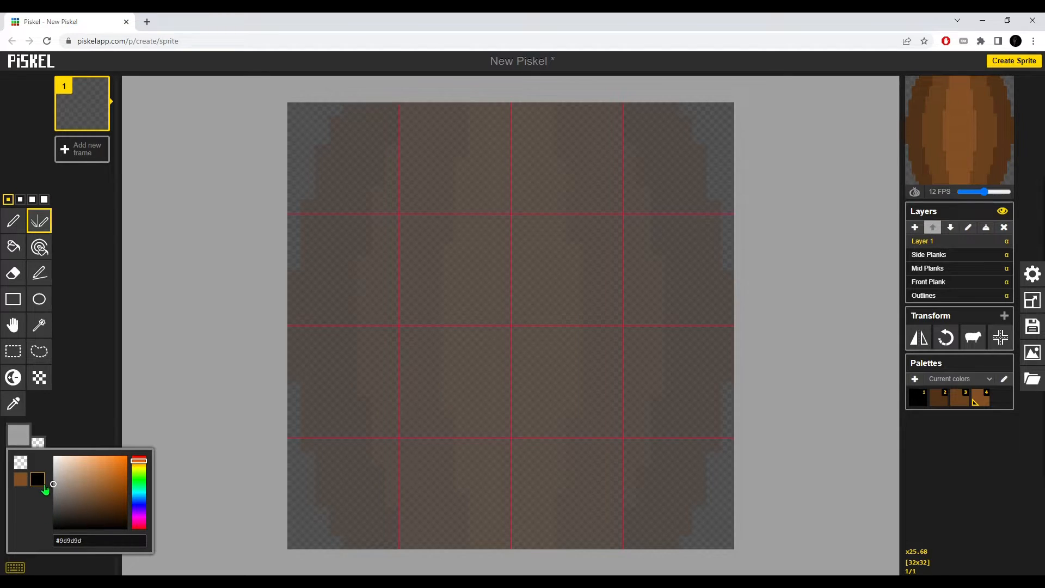
# Draw two-pixel-thick grey bands across the barrel's upper and lower ends, 24 pixels wide.
pyautogui.press('p')
pyautogui.moveTo(350, 109); pyautogui.dragTo(588, 109)
pyautogui.moveTo(657, 109)
pyautogui.mouseDown()
pyautogui.moveTo(672, 109)
pyautogui.moveTo(332, 123)
pyautogui.mouseUp()
pyautogui.press('l')
pyautogui.moveTo(350, 541)
pyautogui.mouseDown()
pyautogui.moveTo(672, 541)
pyautogui.moveTo(657, 528)
pyautogui.mouseUp()
pyautogui.click(966, 87)
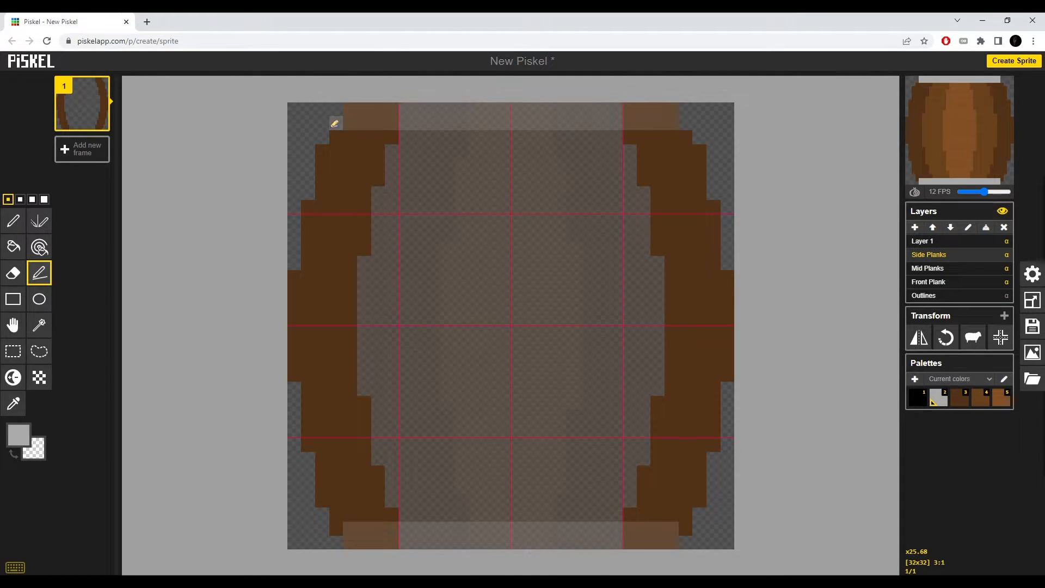
# Try erasing the side planks' corner pixels beside the grey end bands with the mirror pen.
pyautogui.click(39, 221)
pyautogui.keyDown('shift'); pyautogui.rightClick(336, 122); pyautogui.keyUp('shift')
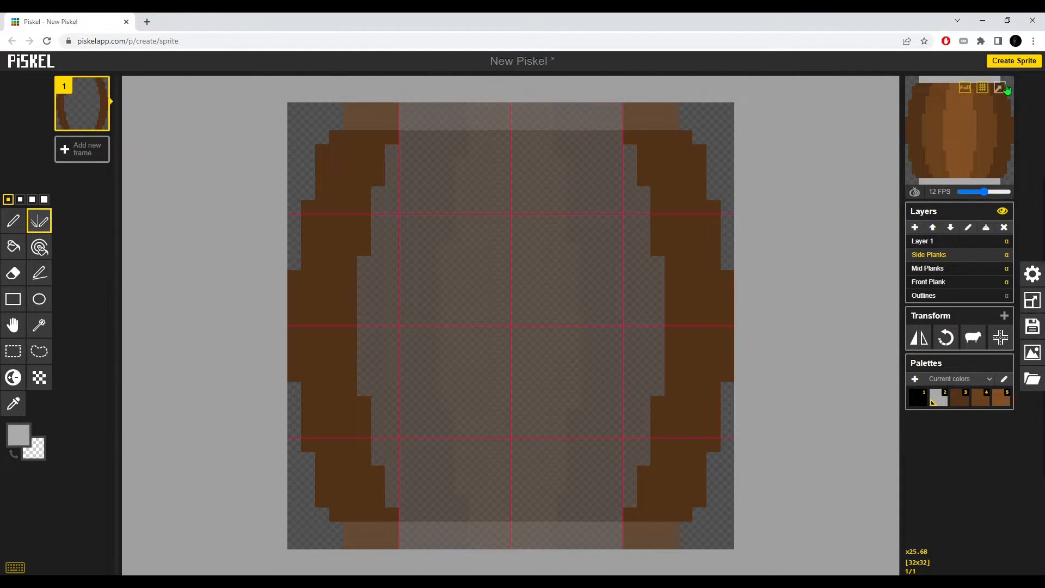
pyautogui.click(1005, 88)
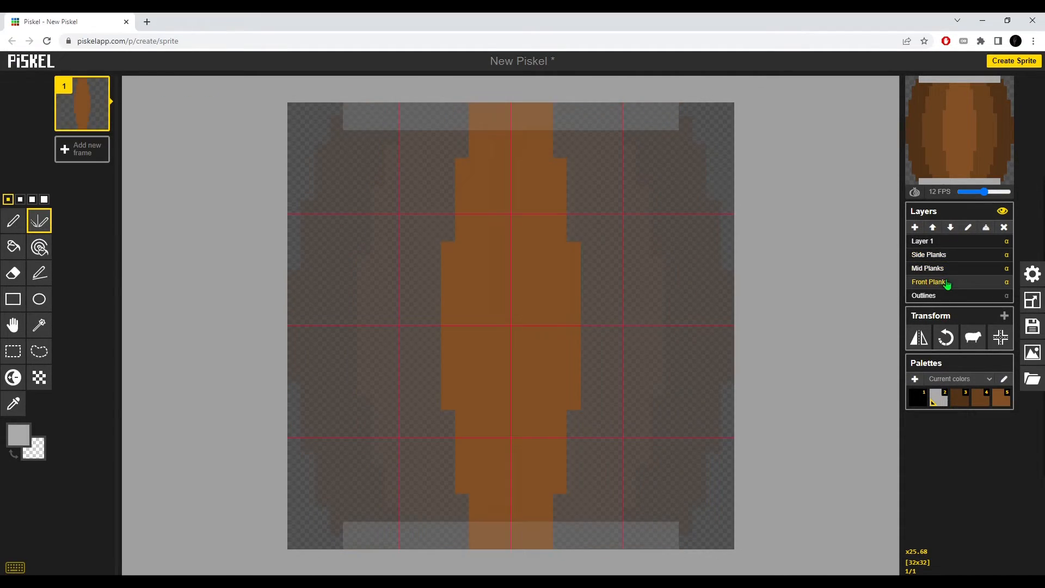
# On Layer 1, thin the end bands to one pixel and draw two mirrored two-pixel-thick grey hoops, 30 pixels wide, across the planks.
pyautogui.click(928, 254)
pyautogui.click(923, 240)
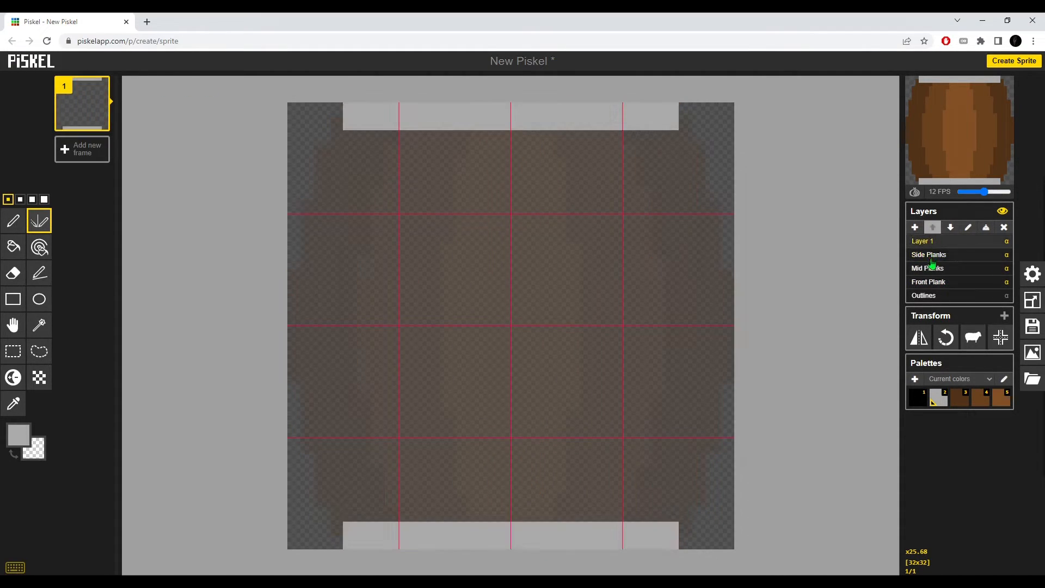
pyautogui.keyDown('shift'); pyautogui.rightClick(675, 132); pyautogui.keyUp('shift')
pyautogui.moveTo(717, 207)
pyautogui.mouseDown()
pyautogui.moveTo(514, 207)
pyautogui.moveTo(716, 221)
pyautogui.moveTo(493, 224)
pyautogui.mouseUp()
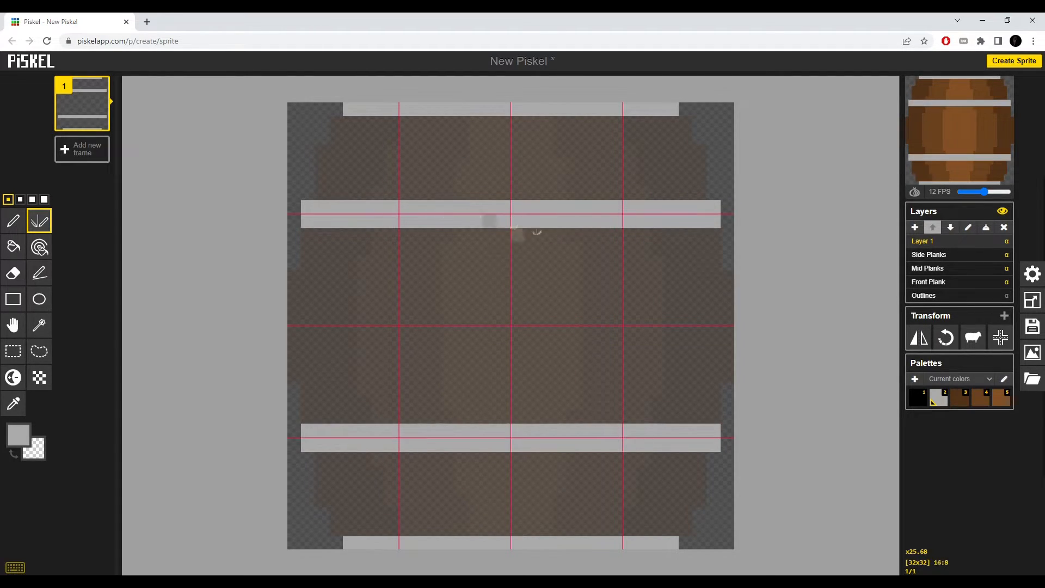
# Shift both grey hoops one pixel towards the barrel's middle, keeping them two pixels thick.
pyautogui.keyDown('shift'); pyautogui.rightClick(503, 207); pyautogui.keyUp('shift')
pyautogui.moveTo(295, 235)
pyautogui.mouseDown()
pyautogui.moveTo(349, 235)
pyautogui.moveTo(295, 237)
pyautogui.moveTo(515, 233)
pyautogui.mouseUp()
pyautogui.keyDown('shift'); pyautogui.rightClick(295, 235); pyautogui.keyUp('shift')
pyautogui.keyDown('shift'); pyautogui.rightClick(361, 249); pyautogui.keyUp('shift')
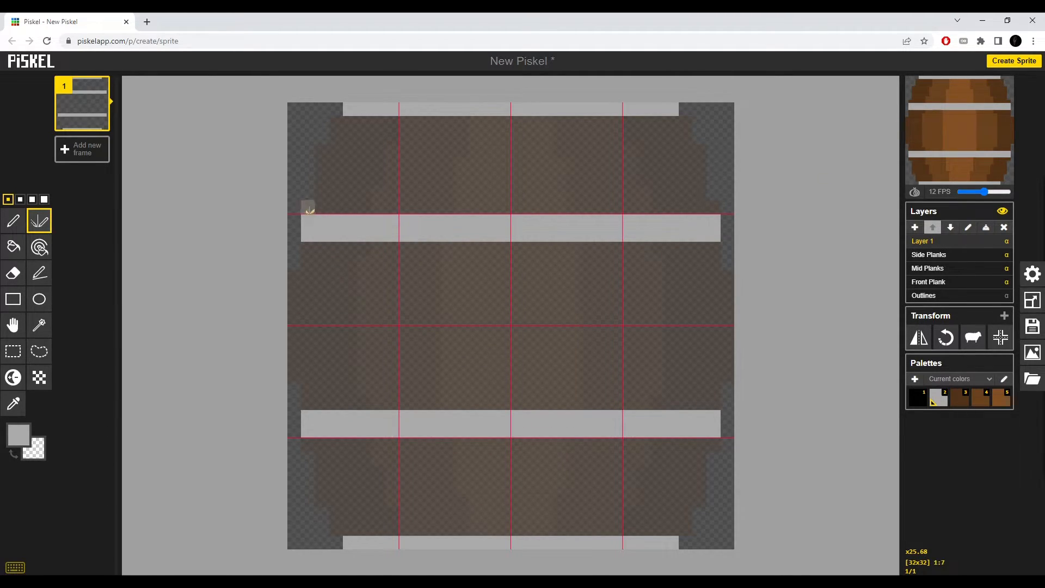
# Set the layer opacity to 0.90 in the settings.
pyautogui.click(1033, 300)
pyautogui.click(882, 274)
pyautogui.moveTo(966, 250); pyautogui.dragTo(999, 250)
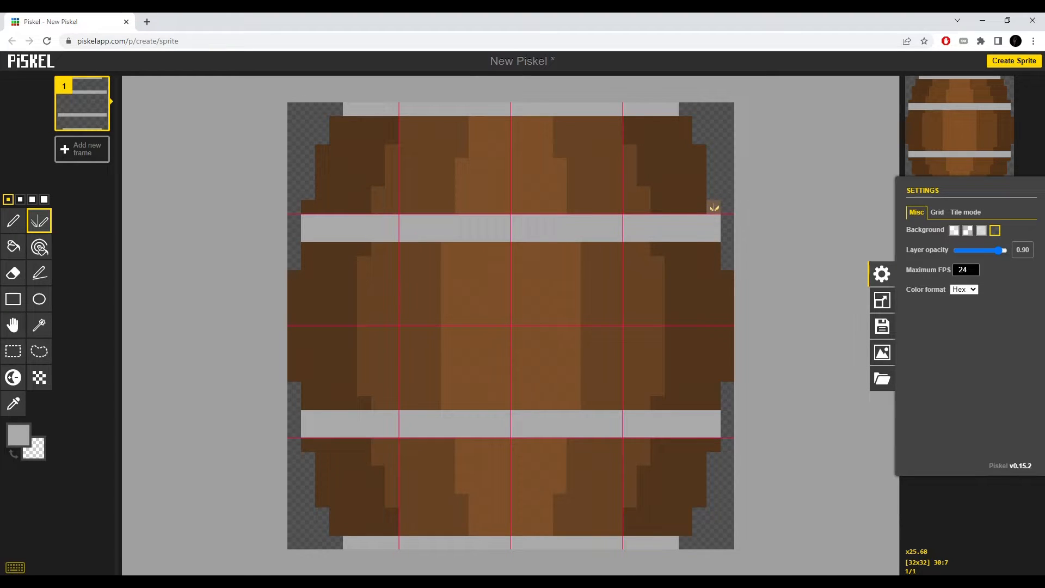
# Try adding a third grey pixel row above the upper hoop with the mirror pen, and undo it.
pyautogui.moveTo(714, 207); pyautogui.dragTo(545, 207)
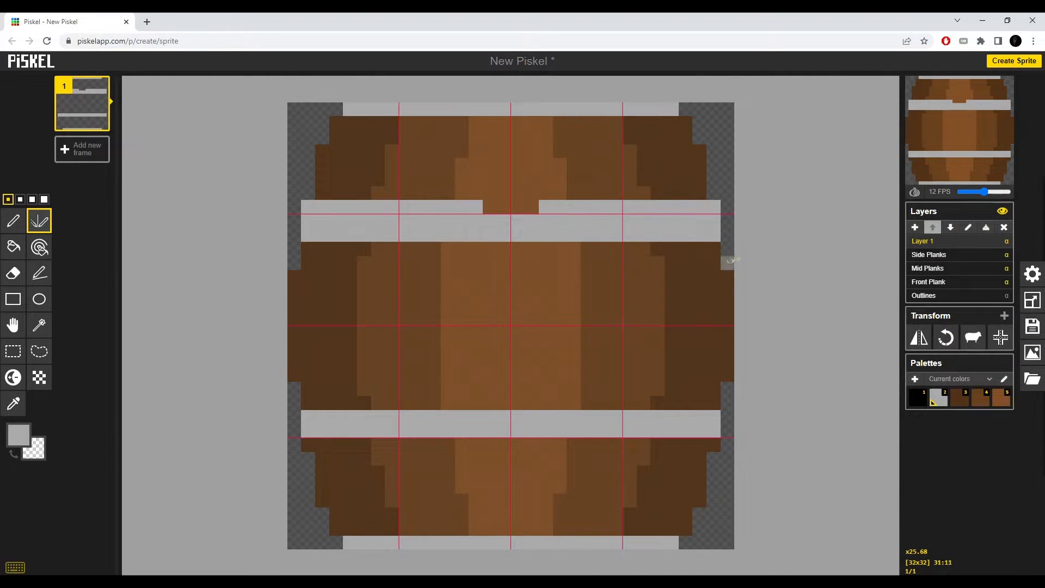
pyautogui.hotkey('ctrl', 'z')
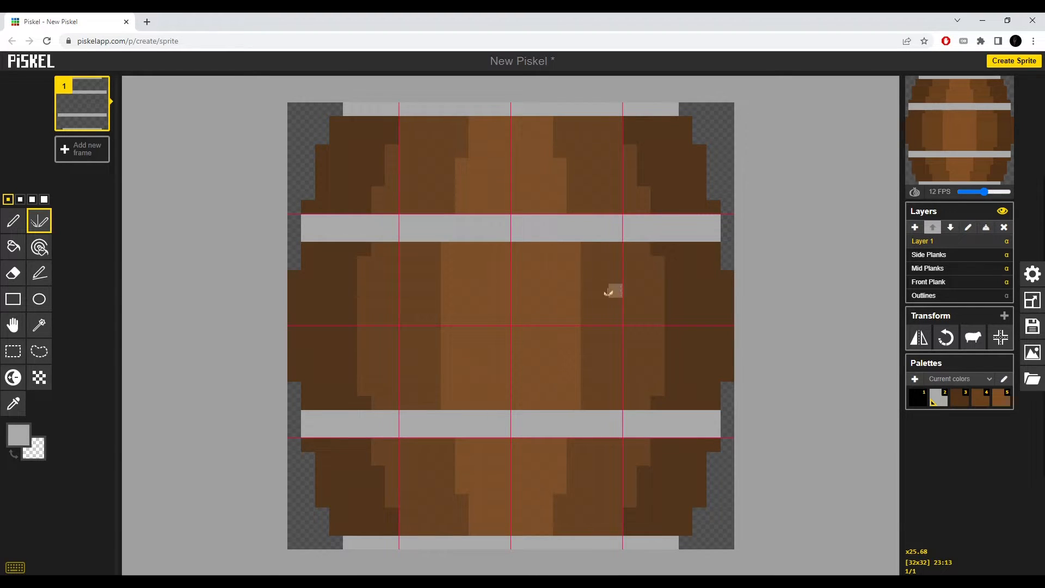
# Inspect the barrel in an enlarged separate preview window, and close it.
pyautogui.moveTo(999, 116)
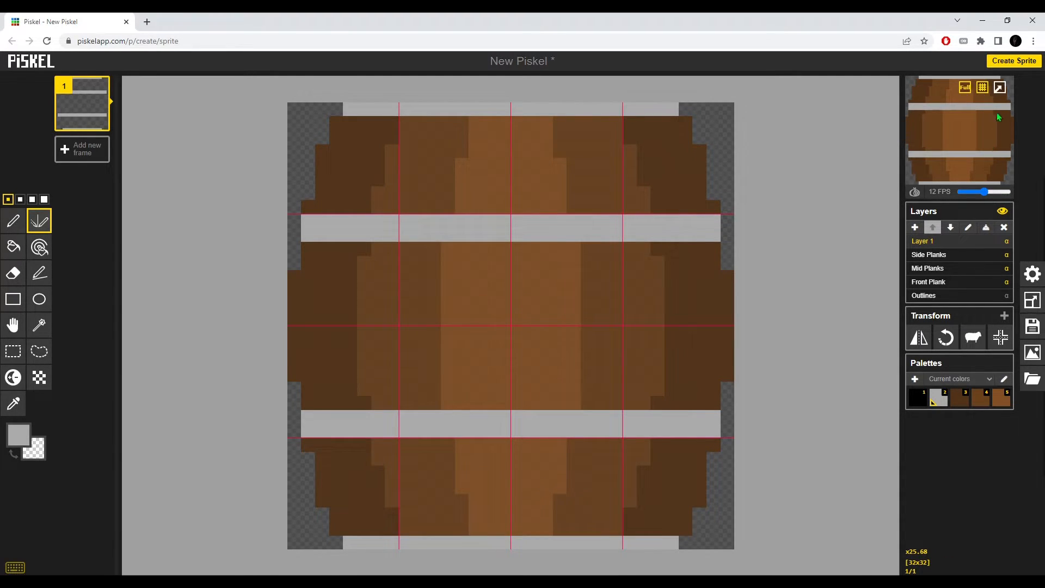
pyautogui.click(1000, 87)
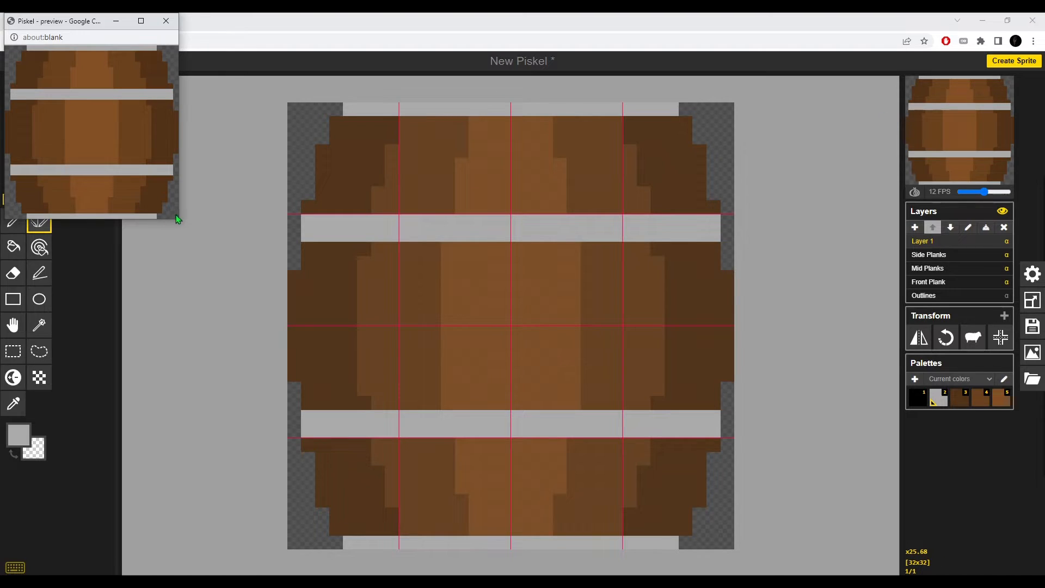
pyautogui.moveTo(180, 221); pyautogui.dragTo(289, 373)
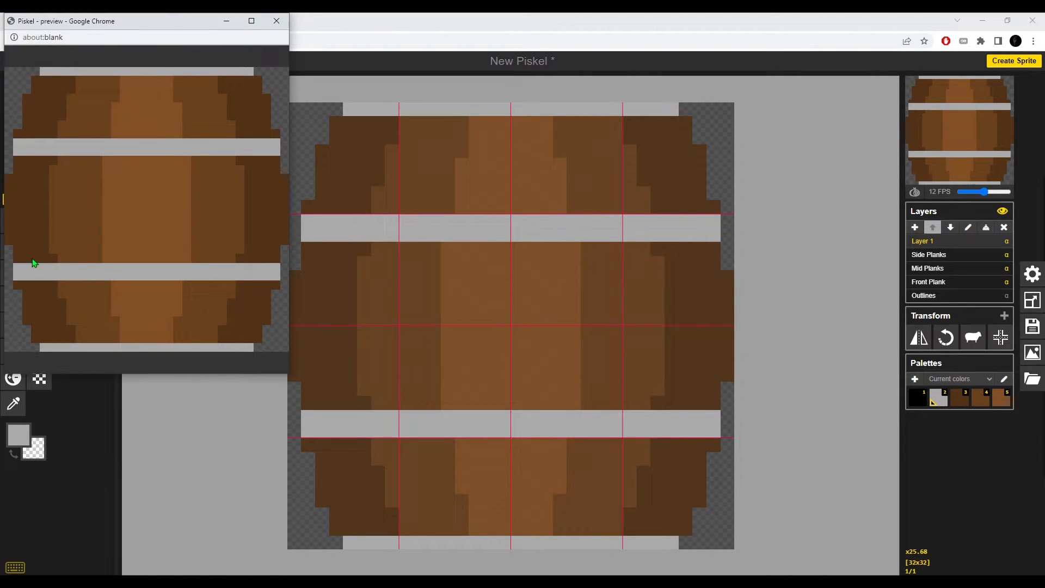
pyautogui.click(276, 20)
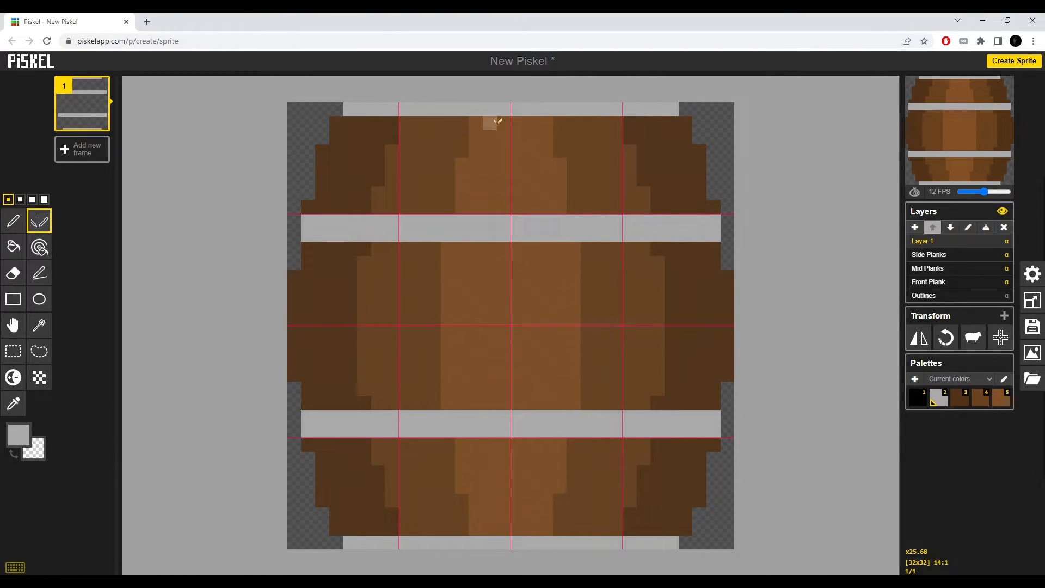
# Add three evenly spaced grey tabs, each four pixels wide and one pixel deep, to the inner edge of both end bands.
pyautogui.moveTo(499, 118)
pyautogui.mouseDown()
pyautogui.moveTo(562, 123)
pyautogui.moveTo(495, 116)
pyautogui.moveTo(517, 121)
pyautogui.mouseUp()
pyautogui.hotkey('ctrl', 'z')
pyautogui.moveTo(602, 122); pyautogui.dragTo(646, 123)
pyautogui.scroll(-1, 614, 384)
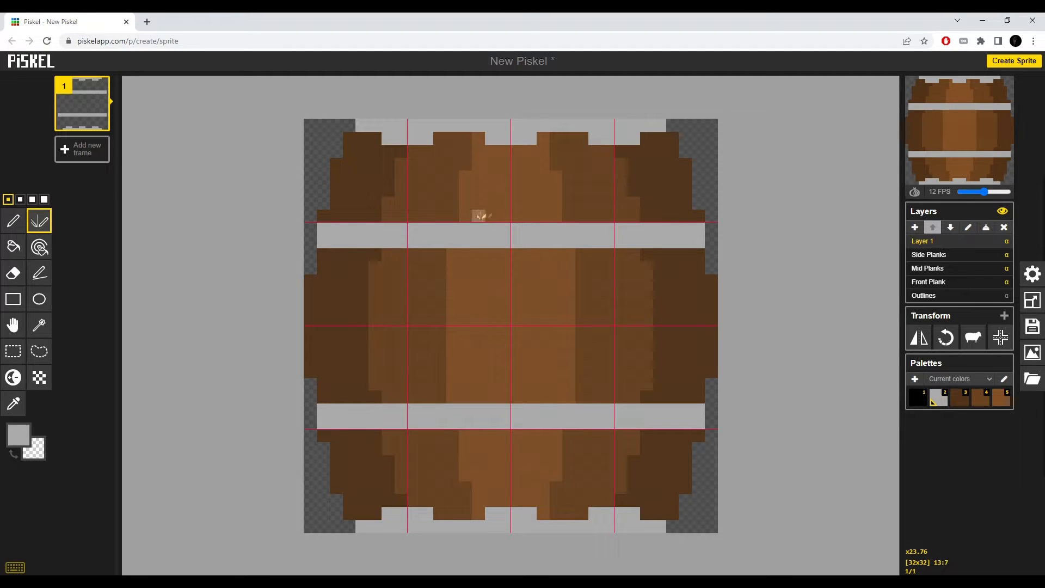
# Draw mirrored one-pixel-high grey tabs above and below both hoops, over the seams between the planks.
pyautogui.moveTo(442, 215)
pyautogui.mouseDown()
pyautogui.moveTo(463, 215)
pyautogui.moveTo(427, 215)
pyautogui.mouseUp()
pyautogui.moveTo(349, 215); pyautogui.dragTo(376, 216)
pyautogui.moveTo(427, 397); pyautogui.dragTo(465, 396)
pyautogui.moveTo(351, 397); pyautogui.dragTo(376, 397)
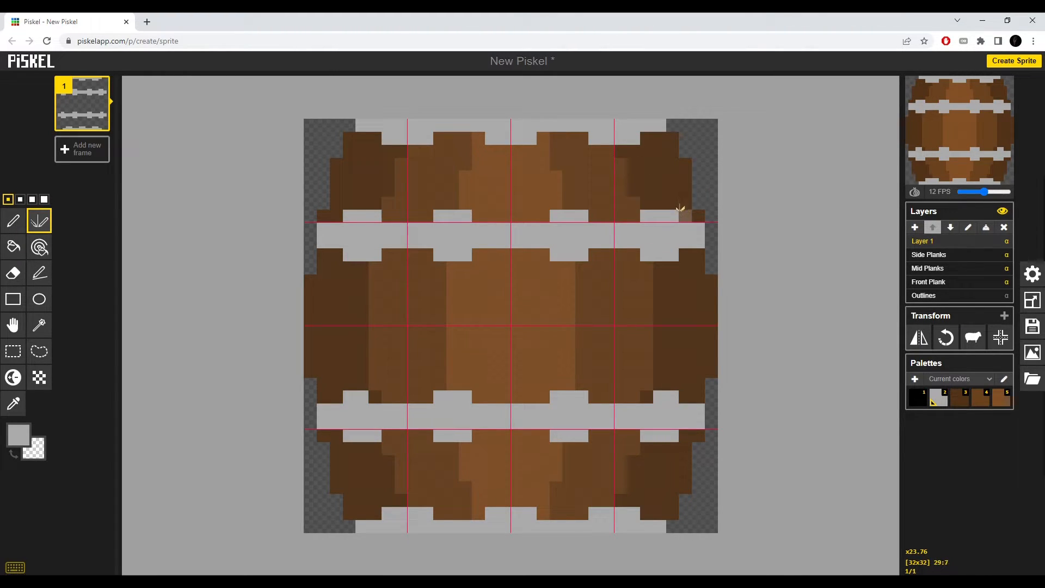
# Rework the hoop tabs, keeping the inner ones three pixels wide over the seams and narrowing the outer ones to two pixels.
pyautogui.keyDown('shift'); pyautogui.rightClick(673, 215); pyautogui.keyUp('shift')
pyautogui.keyDown('shift'); pyautogui.click(634, 216); pyautogui.keyUp('shift')
pyautogui.keyDown('shift'); pyautogui.rightClick(673, 254); pyautogui.keyUp('shift')
pyautogui.keyDown('shift'); pyautogui.click(634, 254); pyautogui.keyUp('shift')
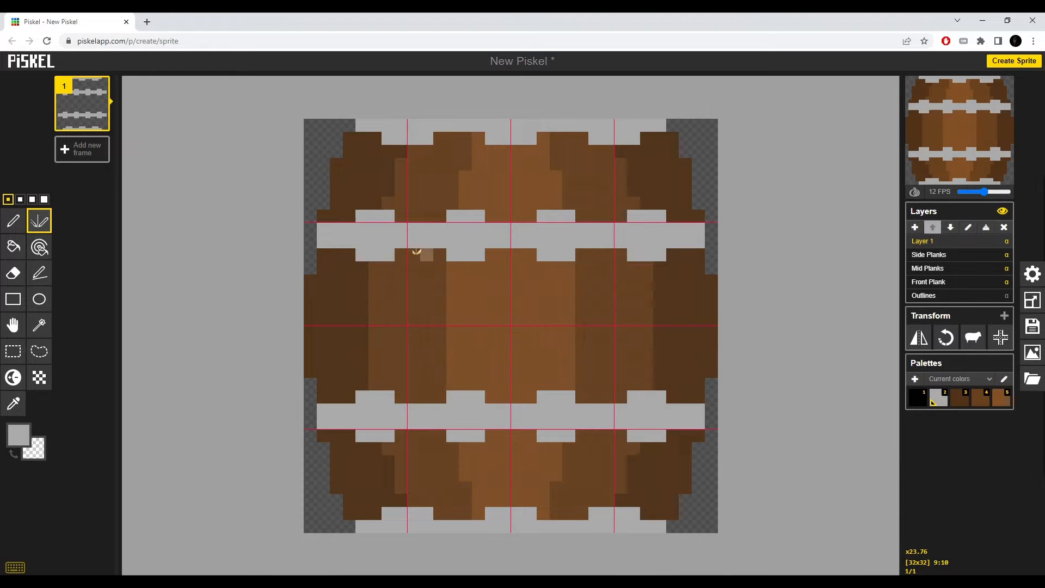
pyautogui.keyDown('shift'); pyautogui.rightClick(388, 253); pyautogui.keyUp('shift')
pyautogui.keyDown('shift'); pyautogui.rightClick(388, 216); pyautogui.keyUp('shift')
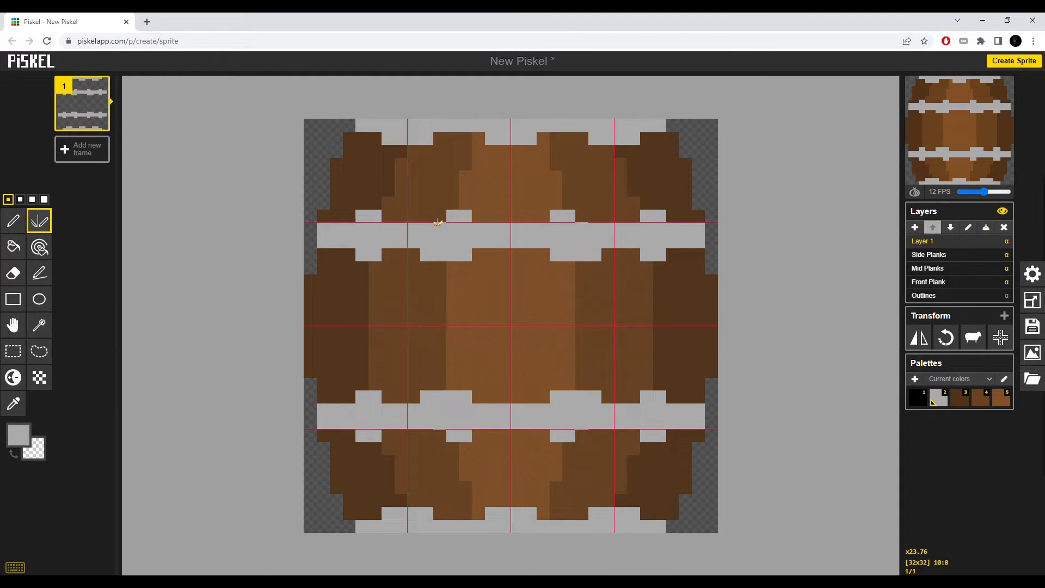
pyautogui.keyDown('shift'); pyautogui.click(440, 215); pyautogui.keyUp('shift')
pyautogui.keyDown('shift'); pyautogui.rightClick(427, 255); pyautogui.keyUp('shift')
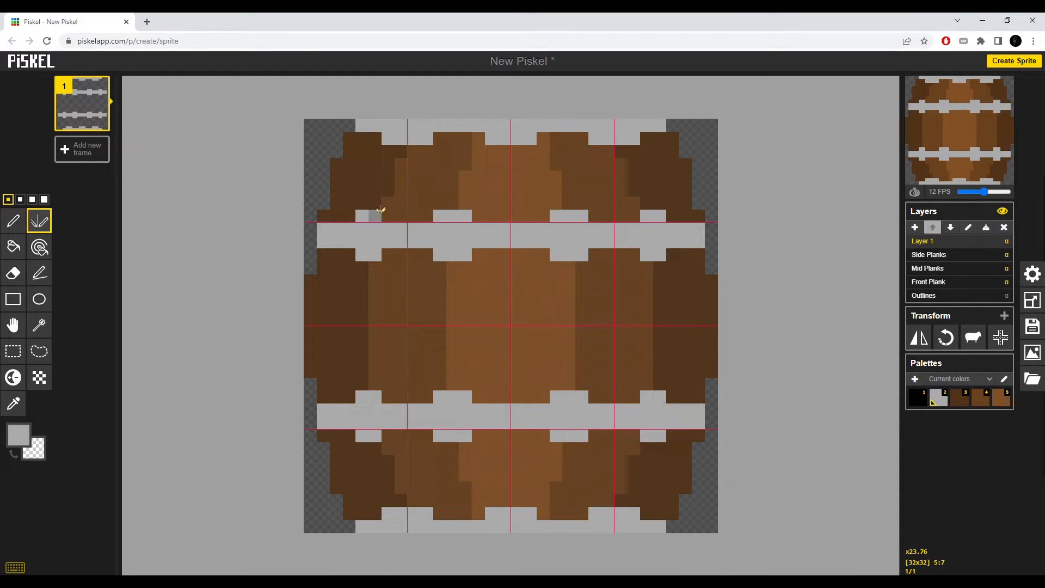
# Shift the outer two-pixel tabs on both hoops one pixel towards the barrel's sides.
pyautogui.keyDown('shift'); pyautogui.click(350, 216); pyautogui.keyUp('shift')
pyautogui.keyDown('shift'); pyautogui.click(350, 254); pyautogui.keyUp('shift')
pyautogui.keyDown('shift'); pyautogui.rightClick(376, 255); pyautogui.keyUp('shift')
pyautogui.keyDown('shift'); pyautogui.rightClick(376, 227); pyautogui.keyUp('shift')
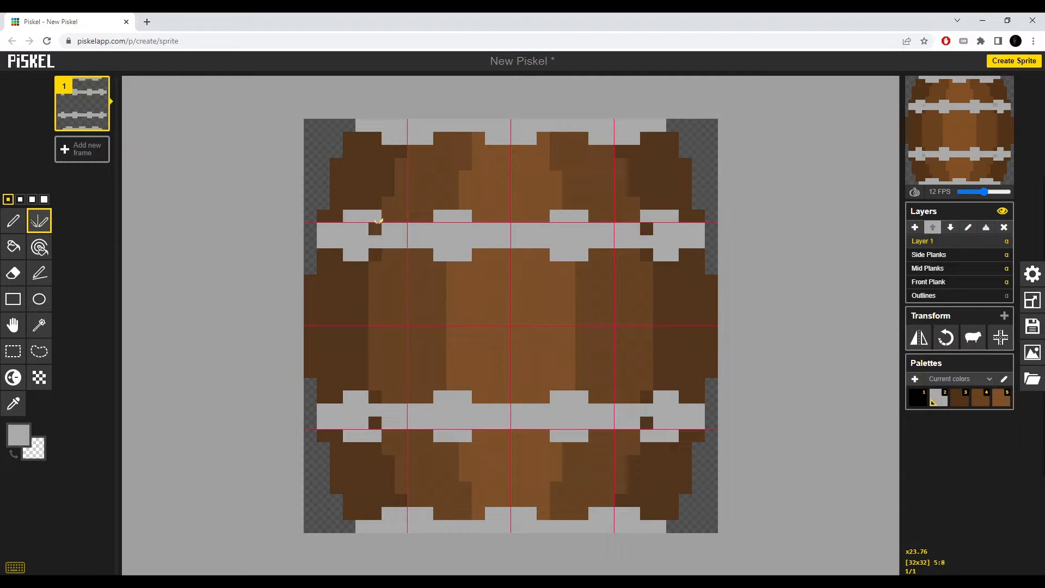
pyautogui.hotkey('ctrl', 'z')
pyautogui.hotkey('ctrl', 'z')
pyautogui.keyDown('shift'); pyautogui.rightClick(375, 217); pyautogui.keyUp('shift')
pyautogui.keyDown('shift'); pyautogui.rightClick(376, 254); pyautogui.keyUp('shift')
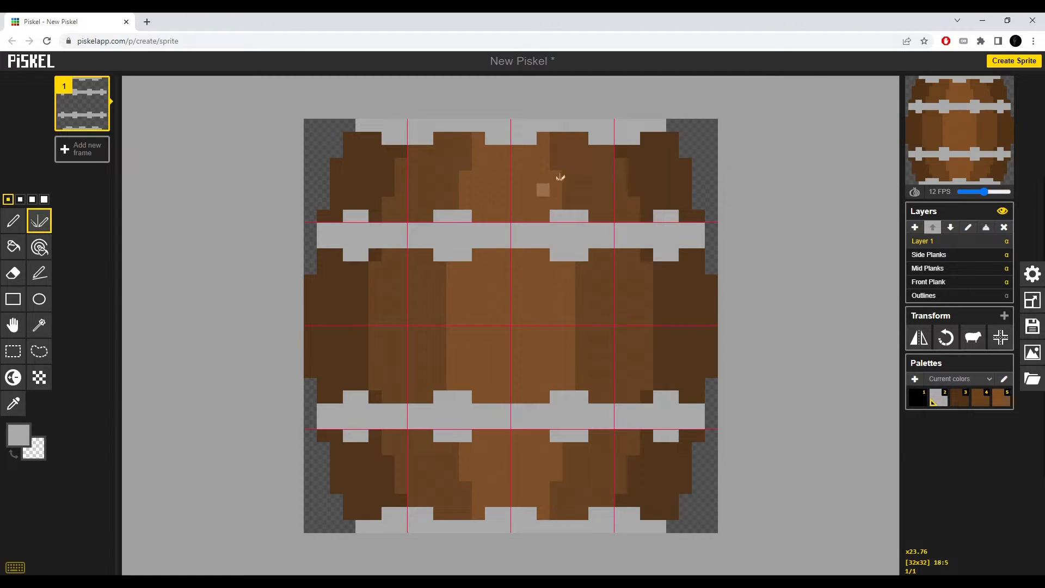
# Move the end bands' outer tabs one pixel outwards and widen their centre tab to six pixels.
pyautogui.keyDown('shift'); pyautogui.click(645, 138); pyautogui.keyUp('shift')
pyautogui.keyDown('shift'); pyautogui.rightClick(597, 135); pyautogui.keyUp('shift')
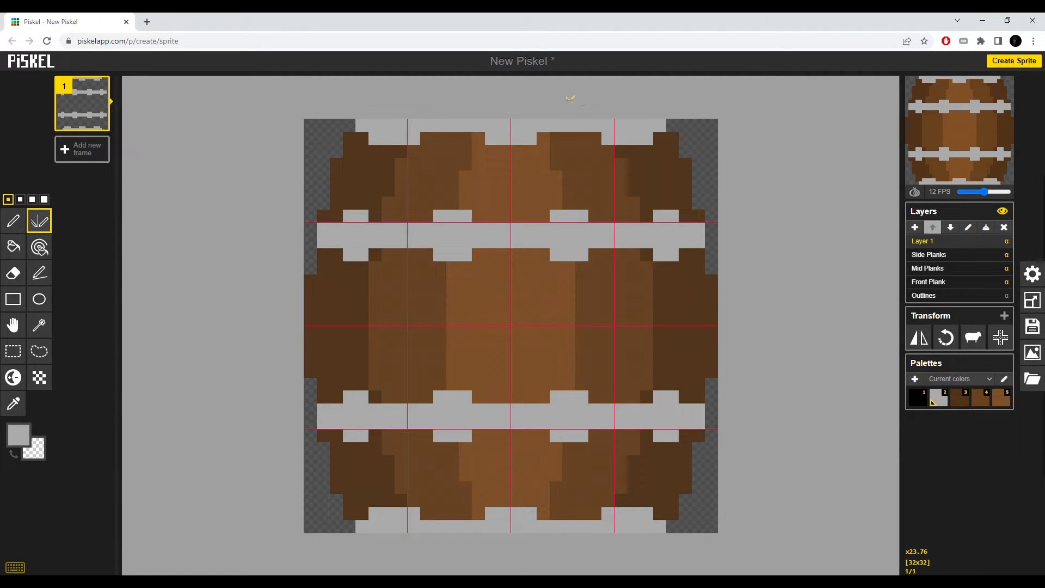
pyautogui.keyDown('shift'); pyautogui.click(542, 137); pyautogui.keyUp('shift')
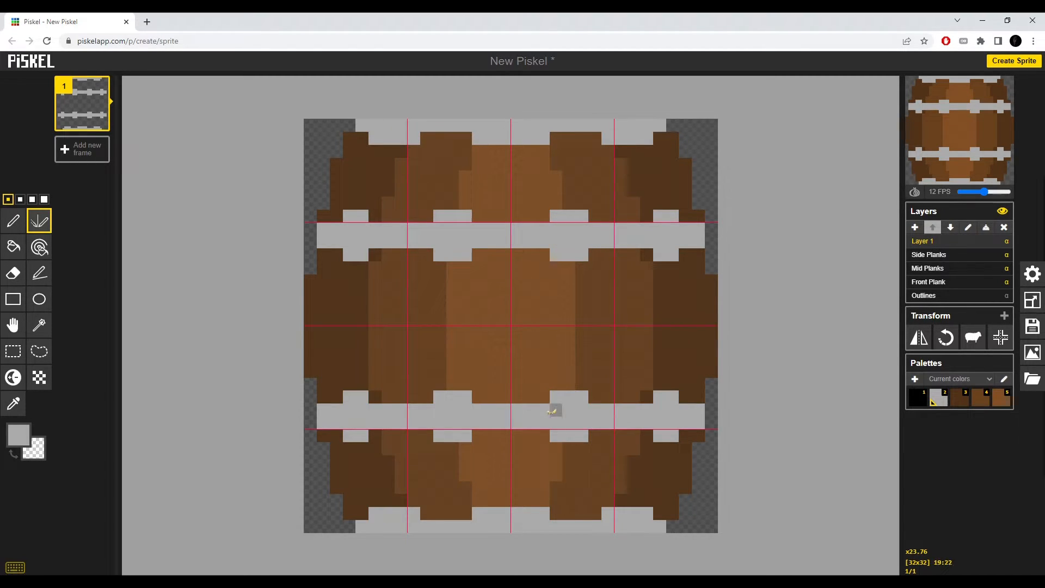
# Check the tabbed hoops and end bands in the enlarged preview window.
pyautogui.moveTo(984, 101)
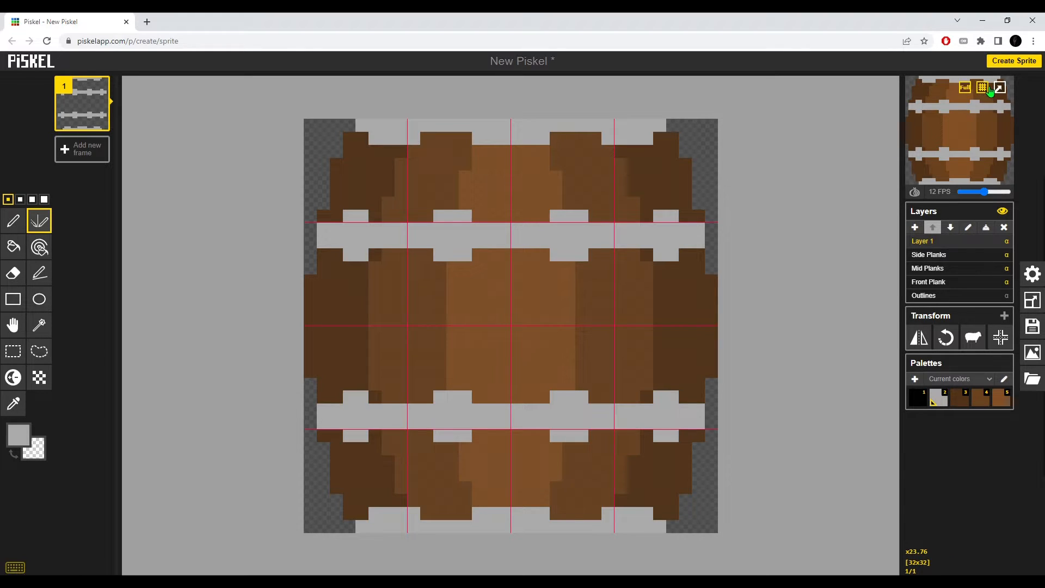
pyautogui.click(999, 87)
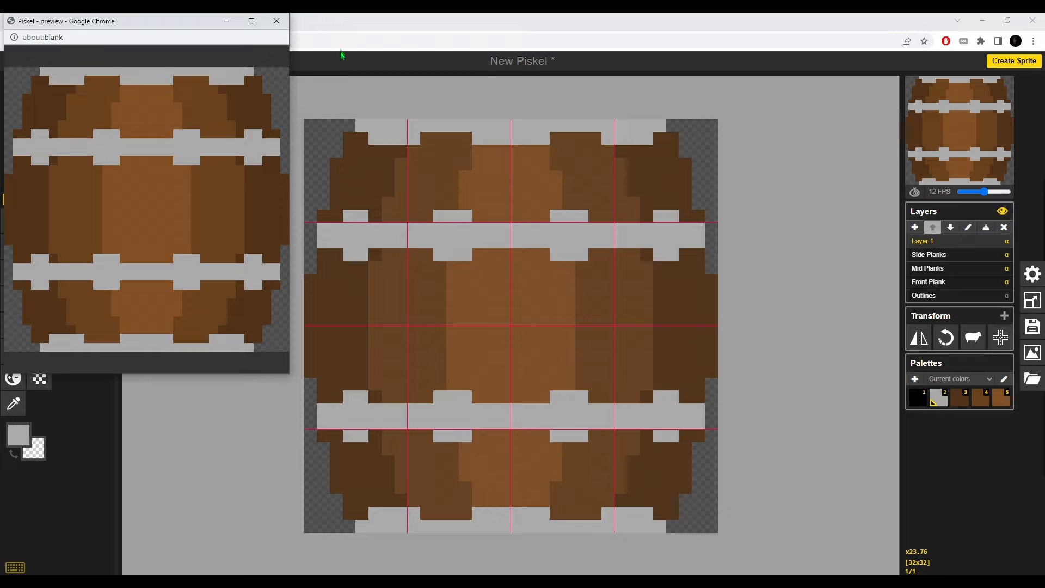
pyautogui.click(319, 28)
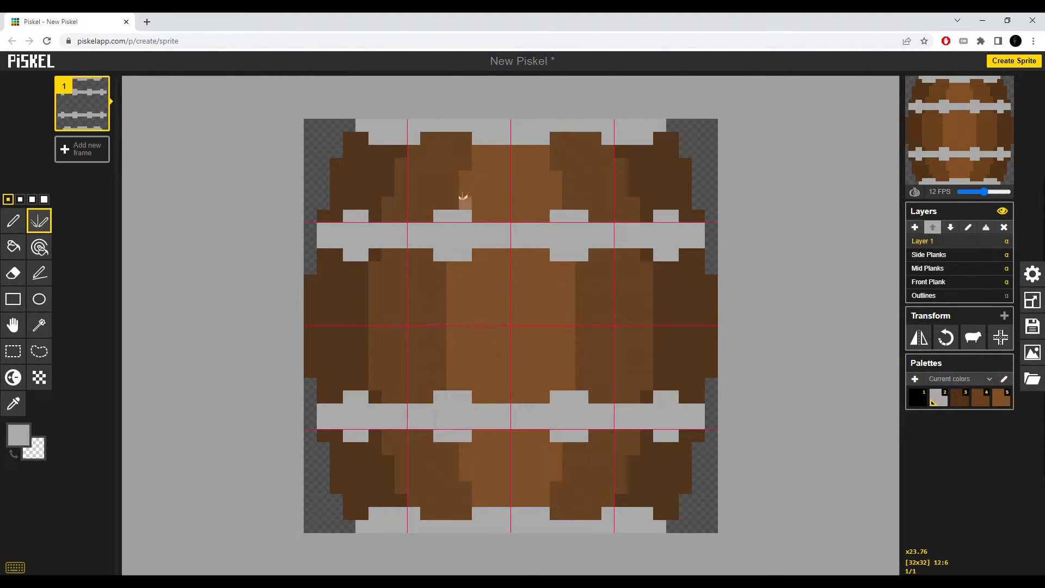
# Select the Front Plank layer and lower the layer opacity to its minimum to hide the other layers.
pyautogui.click(929, 281)
pyautogui.click(1033, 273)
pyautogui.moveTo(972, 247); pyautogui.dragTo(844, 237)
pyautogui.click(791, 180)
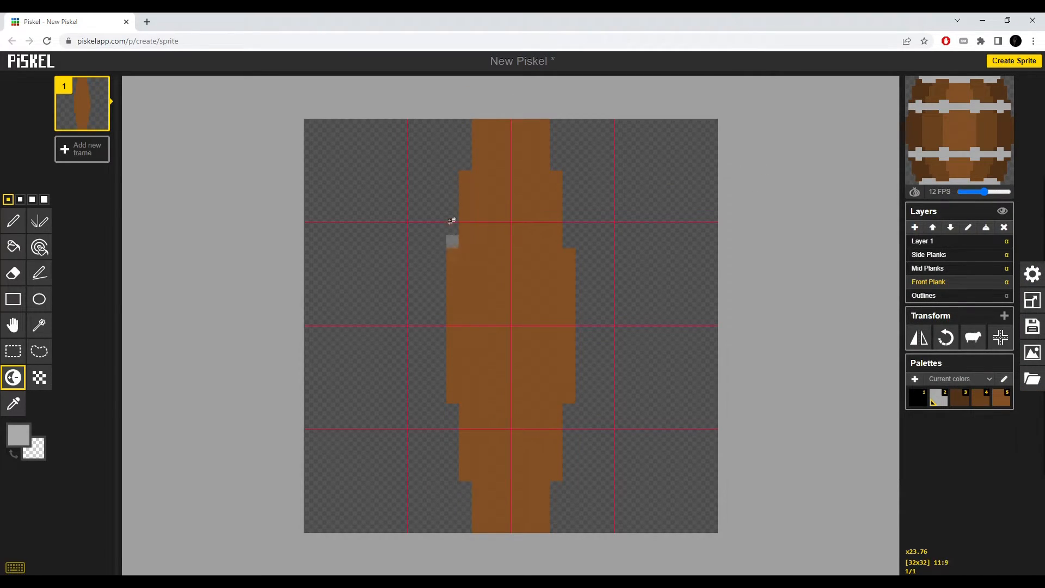
# Texture the whole front plank with irregular darker and lighter brown pixels using the Lighten tool.
pyautogui.moveTo(453, 242); pyautogui.dragTo(453, 570)
pyautogui.moveTo(466, 148); pyautogui.dragTo(464, 528)
pyautogui.moveTo(479, 122); pyautogui.dragTo(482, 531)
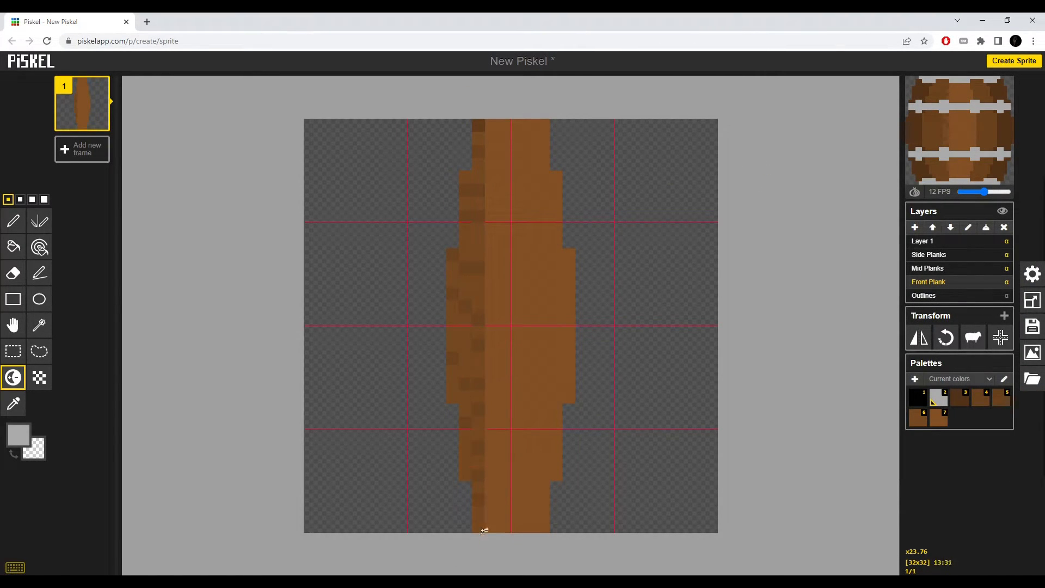
pyautogui.moveTo(491, 122); pyautogui.dragTo(492, 531)
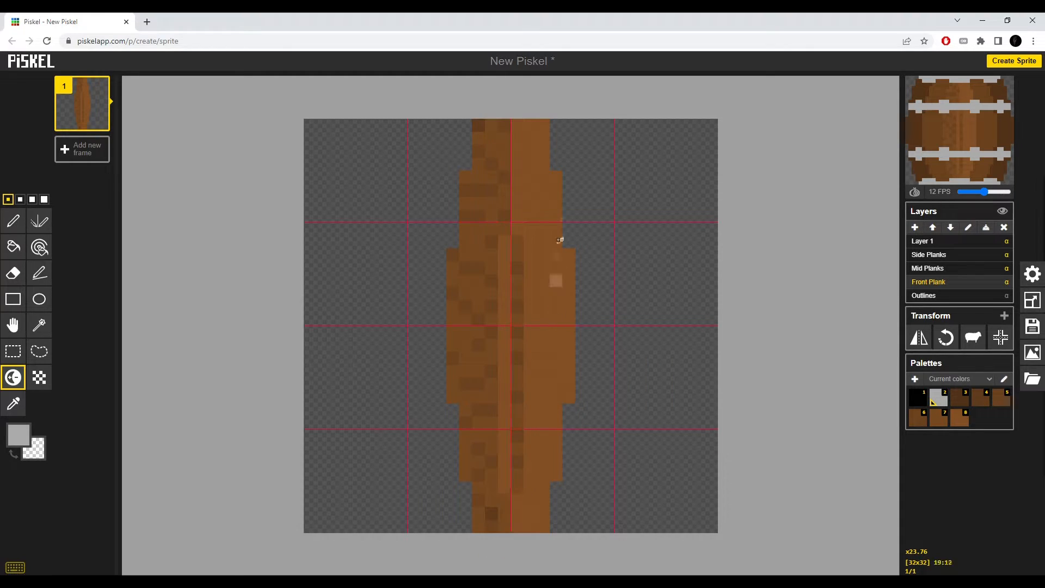
pyautogui.moveTo(517, 227); pyautogui.dragTo(507, 468)
pyautogui.moveTo(514, 131)
pyautogui.mouseDown()
pyautogui.moveTo(521, 226)
pyautogui.moveTo(556, 291)
pyautogui.moveTo(531, 362)
pyautogui.mouseUp()
pyautogui.moveTo(561, 261)
pyautogui.mouseDown()
pyautogui.moveTo(462, 495)
pyautogui.moveTo(501, 534)
pyautogui.moveTo(517, 381)
pyautogui.moveTo(501, 215)
pyautogui.moveTo(474, 256)
pyautogui.moveTo(484, 496)
pyautogui.moveTo(560, 381)
pyautogui.moveTo(595, 402)
pyautogui.mouseUp()
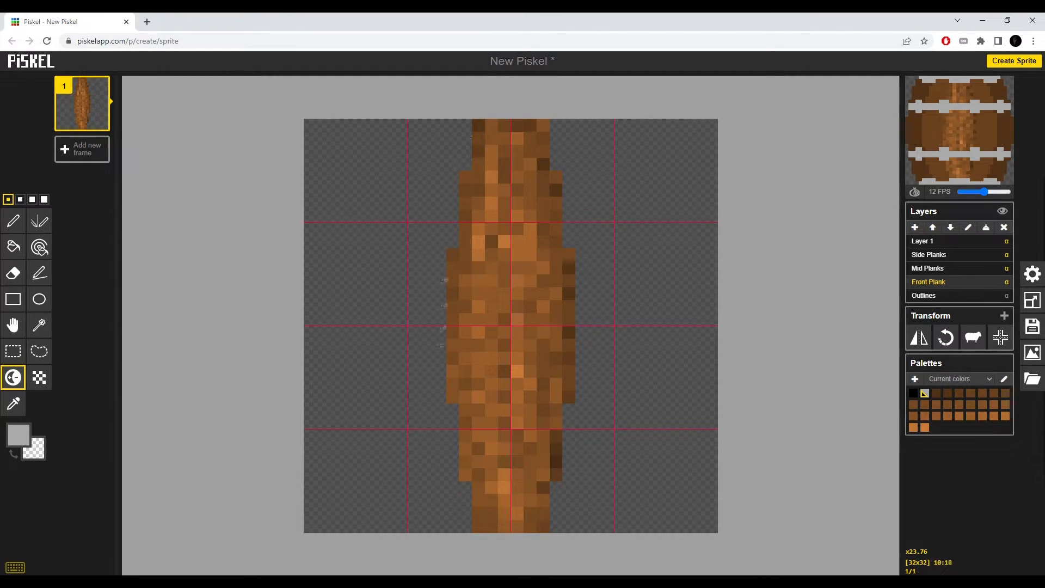
pyautogui.moveTo(469, 157); pyautogui.dragTo(491, 557)
# Texture both planks on the Mid Planks layer with irregular lighter and darker brown pixels using the Lighten tool.
pyautogui.click(928, 268)
pyautogui.moveTo(444, 124)
pyautogui.mouseDown()
pyautogui.moveTo(376, 381)
pyautogui.moveTo(435, 512)
pyautogui.moveTo(468, 531)
pyautogui.moveTo(441, 531)
pyautogui.moveTo(428, 338)
pyautogui.moveTo(442, 385)
pyautogui.mouseUp()
pyautogui.moveTo(622, 360)
pyautogui.mouseDown()
pyautogui.moveTo(577, 490)
pyautogui.moveTo(577, 163)
pyautogui.moveTo(607, 462)
pyautogui.moveTo(569, 188)
pyautogui.moveTo(582, 468)
pyautogui.moveTo(584, 227)
pyautogui.mouseUp()
pyautogui.moveTo(543, 124)
pyautogui.mouseDown()
pyautogui.moveTo(501, 411)
pyautogui.moveTo(373, 397)
pyautogui.moveTo(367, 419)
pyautogui.moveTo(438, 556)
pyautogui.mouseUp()
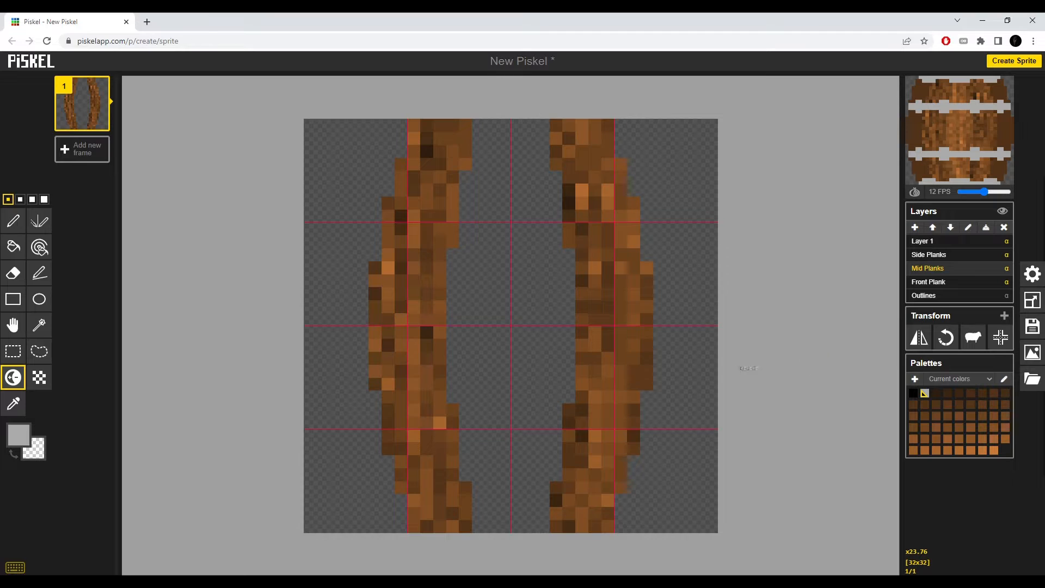
# Texture both planks on the Side Planks layer with irregular lighter and darker brown pixels using the Lighten tool.
pyautogui.click(929, 255)
pyautogui.moveTo(646, 129)
pyautogui.mouseDown()
pyautogui.moveTo(675, 321)
pyautogui.moveTo(649, 201)
pyautogui.moveTo(637, 528)
pyautogui.moveTo(663, 413)
pyautogui.moveTo(661, 136)
pyautogui.moveTo(726, 333)
pyautogui.moveTo(655, 567)
pyautogui.moveTo(612, 550)
pyautogui.moveTo(704, 223)
pyautogui.moveTo(714, 345)
pyautogui.moveTo(675, 400)
pyautogui.mouseUp()
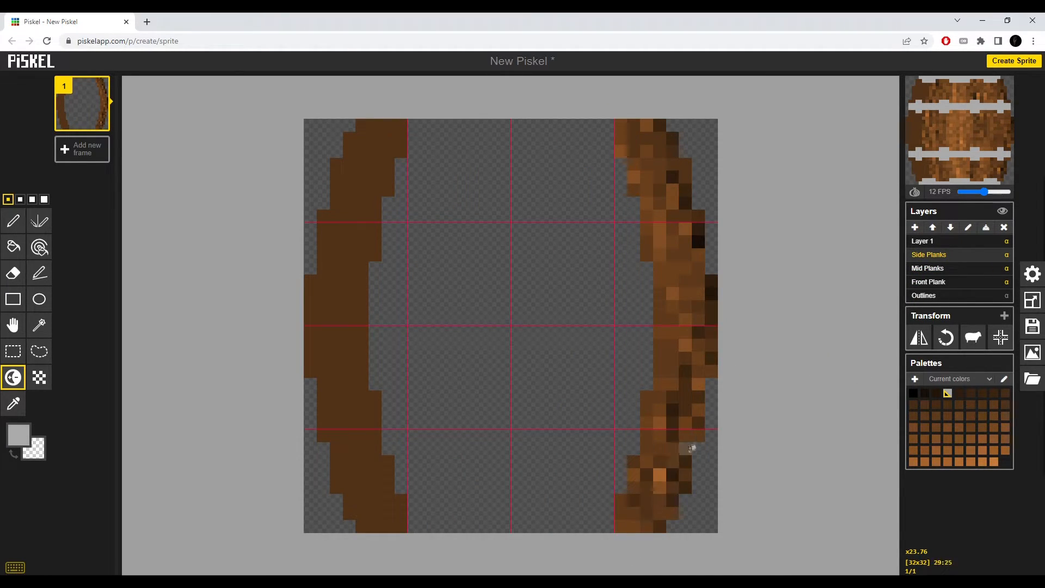
pyautogui.moveTo(613, 95)
pyautogui.mouseDown()
pyautogui.moveTo(678, 392)
pyautogui.moveTo(653, 458)
pyautogui.moveTo(615, 506)
pyautogui.mouseUp()
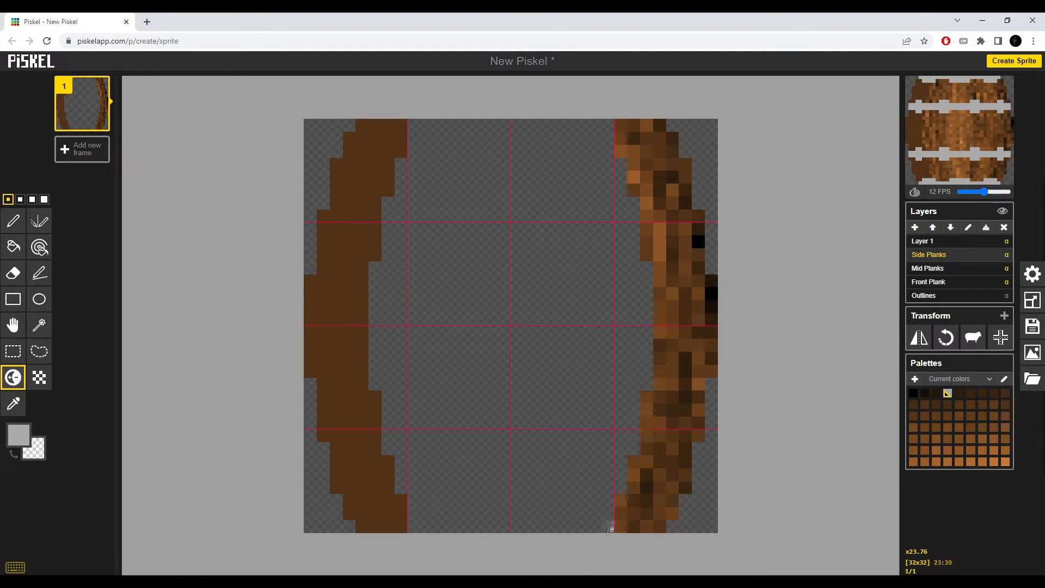
pyautogui.moveTo(407, 123)
pyautogui.mouseDown()
pyautogui.moveTo(310, 294)
pyautogui.moveTo(401, 512)
pyautogui.moveTo(362, 359)
pyautogui.moveTo(351, 141)
pyautogui.moveTo(330, 261)
pyautogui.moveTo(371, 277)
pyautogui.moveTo(414, 84)
pyautogui.mouseUp()
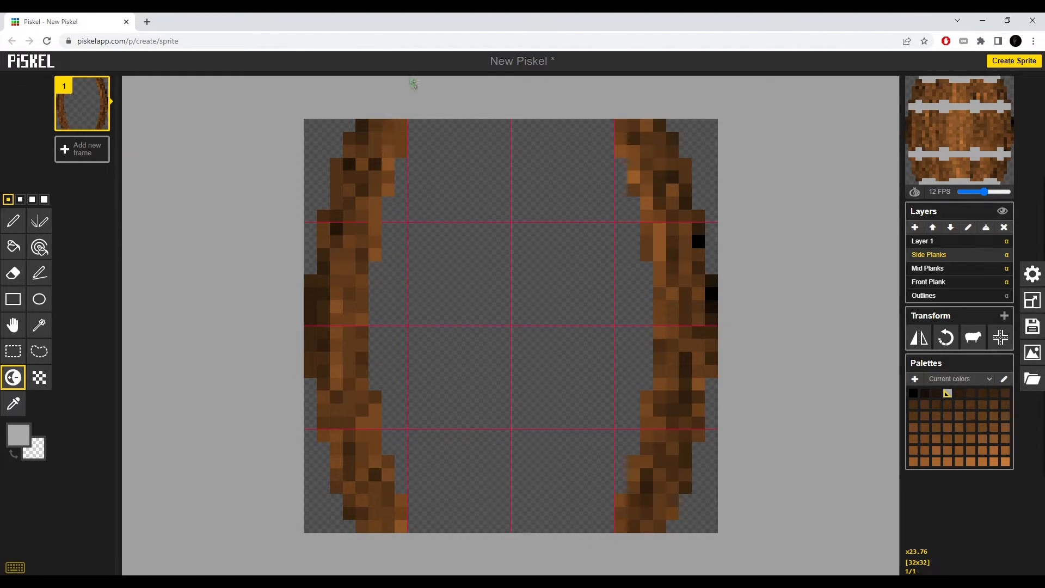
# Repaint the black pixels on the right side plank's outer edge dark brown, and check the barrel in the enlarged preview.
pyautogui.press('p')
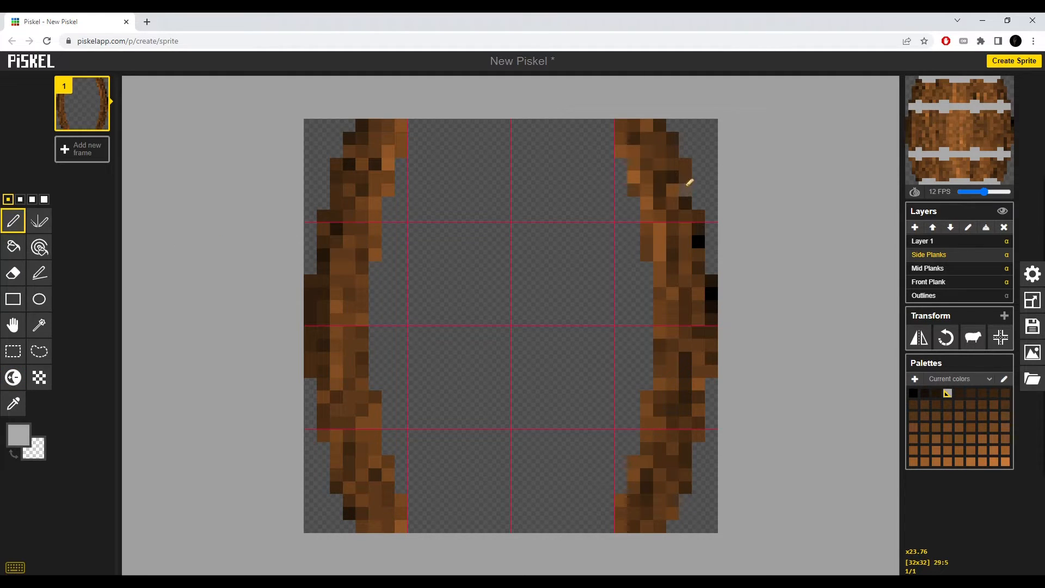
pyautogui.click(13, 377)
pyautogui.scroll(-1, 644, 269)
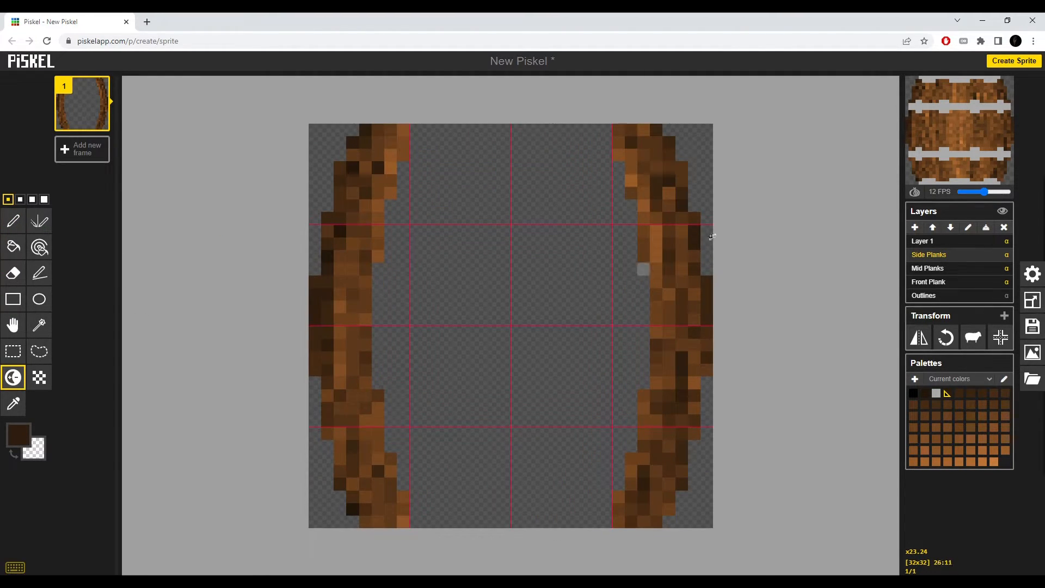
pyautogui.click(1000, 87)
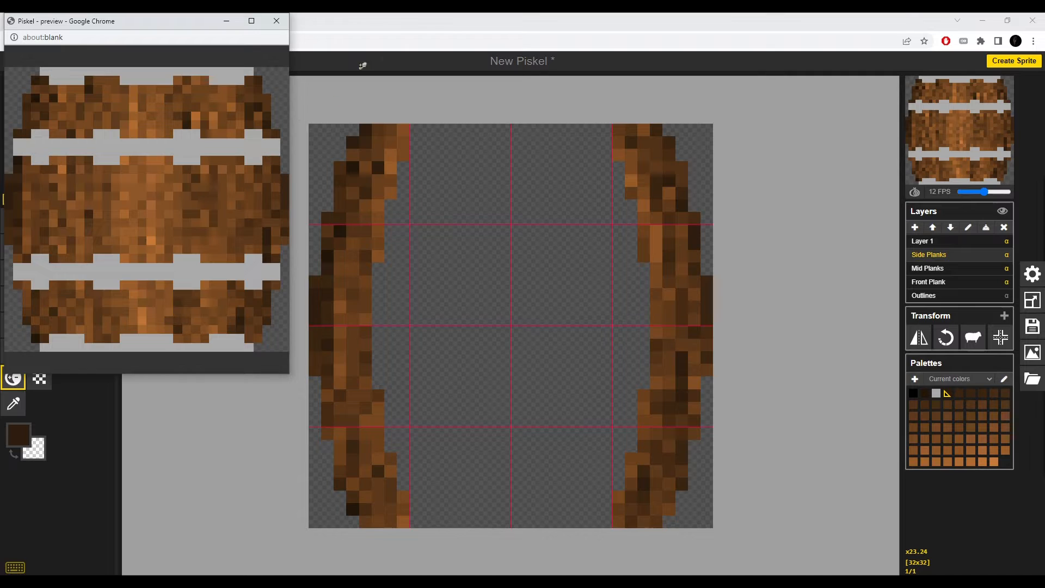
pyautogui.click(441, 23)
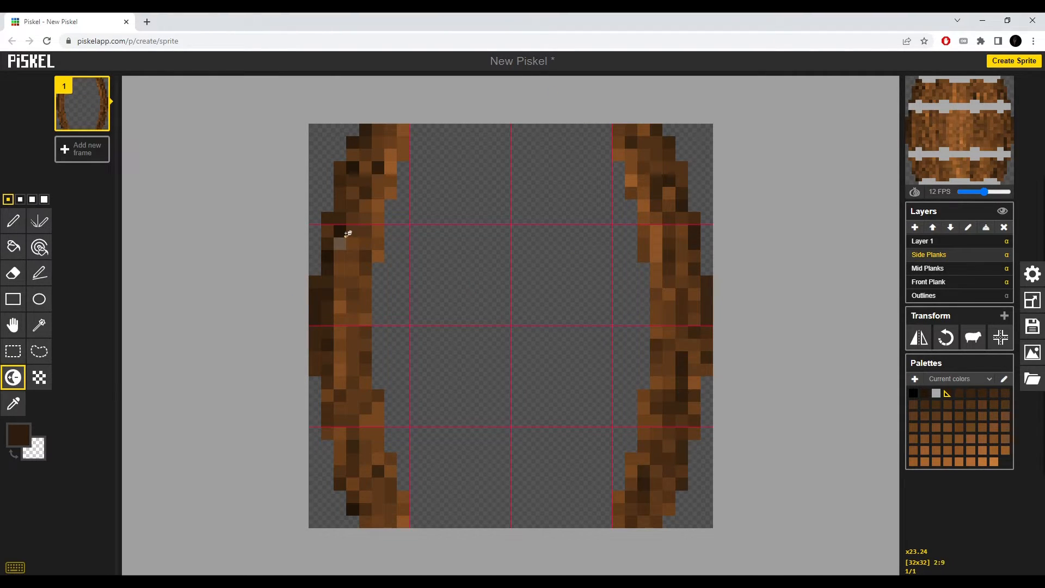
# On the Mid Planks layer, draw mirrored one-pixel very dark brown lines along the planks' outer edges.
pyautogui.click(13, 220)
pyautogui.click(935, 267)
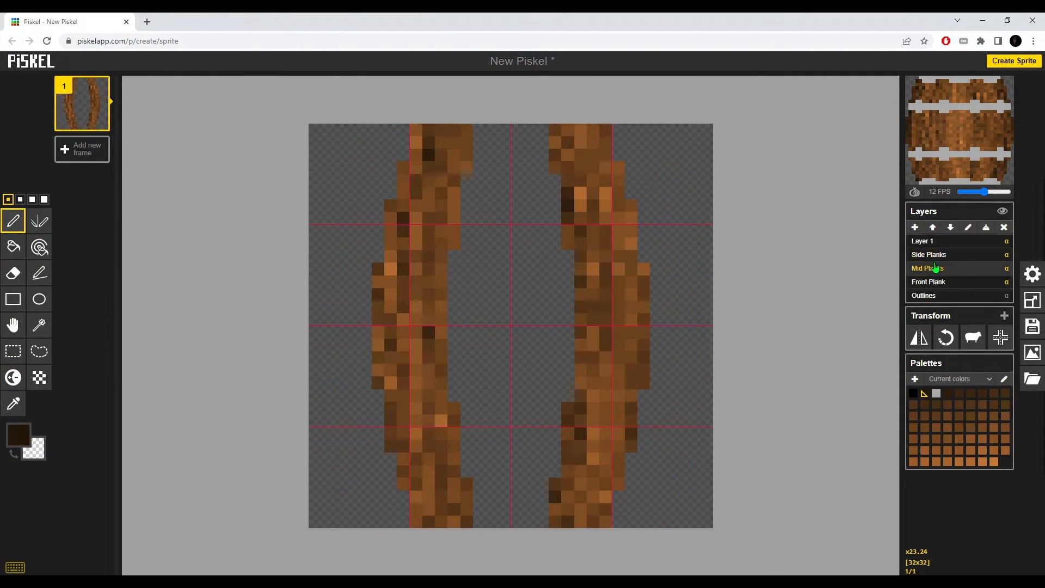
pyautogui.click(40, 221)
pyautogui.moveTo(404, 161)
pyautogui.mouseDown()
pyautogui.moveTo(379, 259)
pyautogui.moveTo(377, 384)
pyautogui.mouseUp()
# Line both edges of the front plank with mirrored very dark brown pixels, and vary their shade with the Lighten tool.
pyautogui.click(932, 286)
pyautogui.moveTo(479, 129); pyautogui.dragTo(454, 324)
pyautogui.click(13, 377)
pyautogui.moveTo(454, 256); pyautogui.dragTo(454, 488)
pyautogui.moveTo(467, 181); pyautogui.dragTo(466, 245)
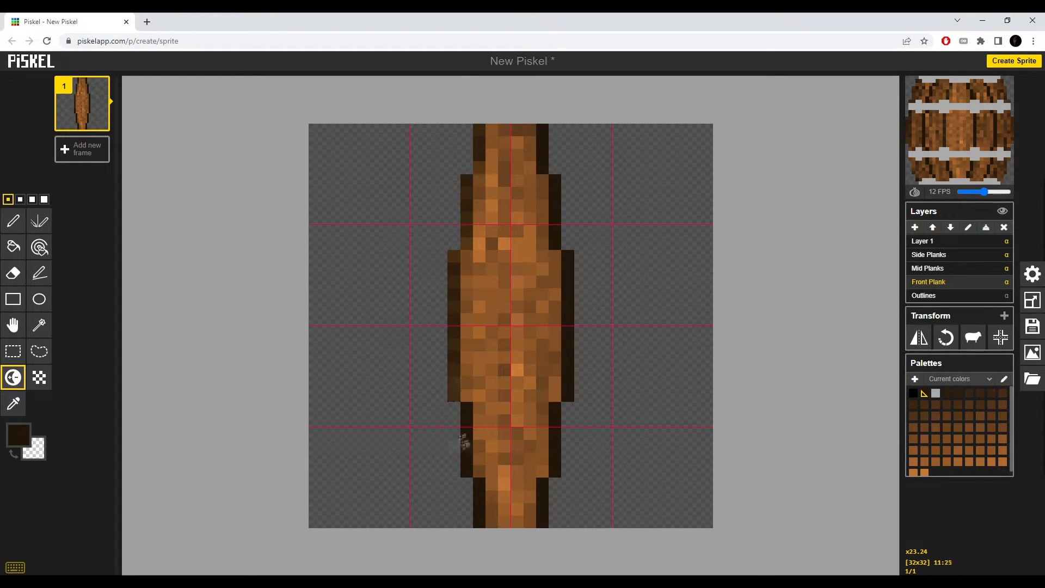
pyautogui.moveTo(571, 251); pyautogui.dragTo(544, 522)
# Vary the shade of the mid planks' dark outer edges, and view the barrel in the enlarged preview.
pyautogui.click(928, 267)
pyautogui.moveTo(619, 164)
pyautogui.mouseDown()
pyautogui.moveTo(645, 256)
pyautogui.moveTo(635, 440)
pyautogui.mouseUp()
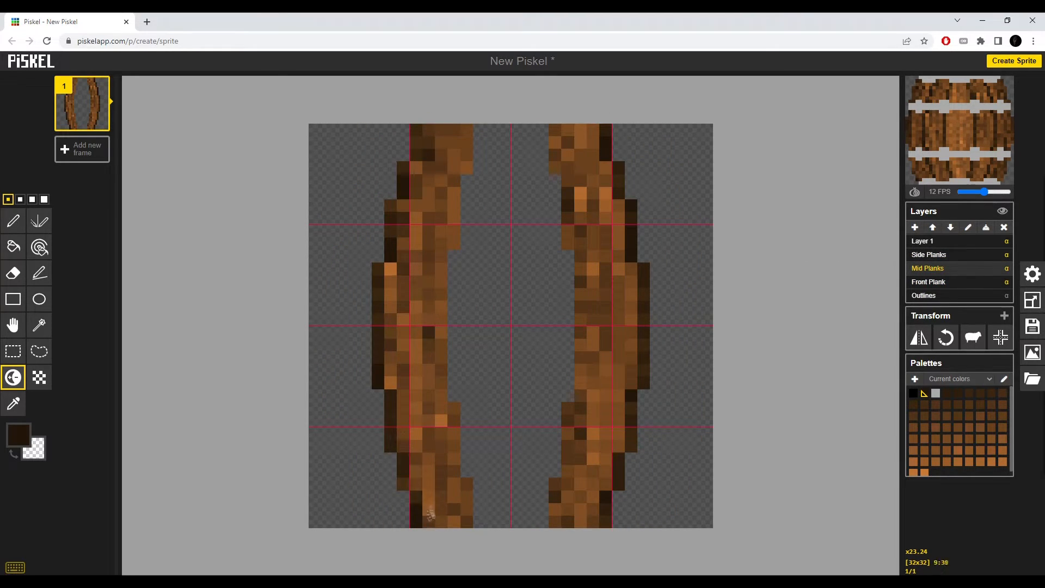
pyautogui.click(1000, 87)
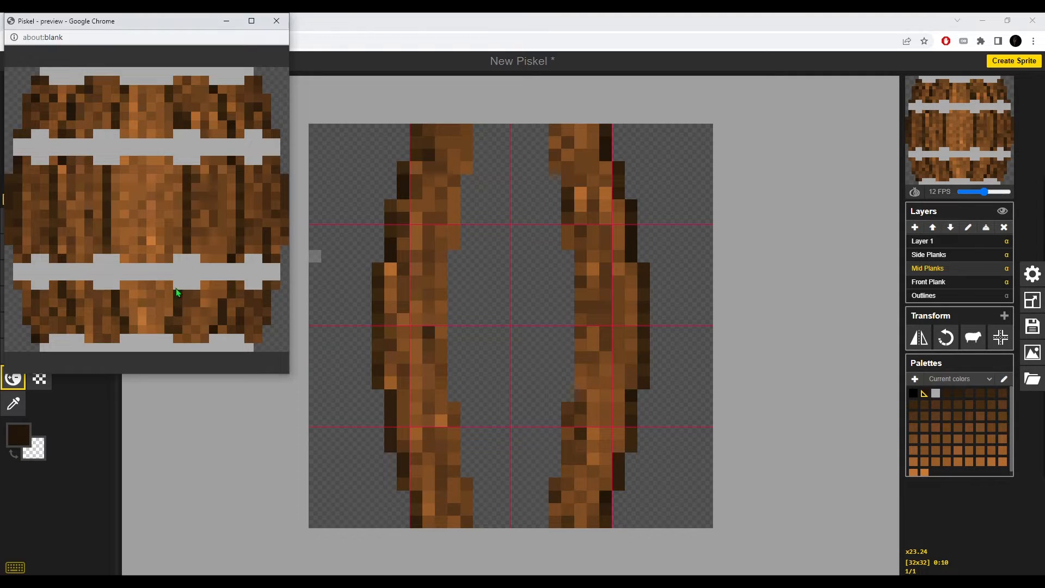
# Darken scattered pixels on the Side Planks layer with the Lighten tool, and check the barrel in the enlarged preview.
pyautogui.click(930, 256)
pyautogui.click(8, 200)
pyautogui.click(15, 216)
pyautogui.click(13, 377)
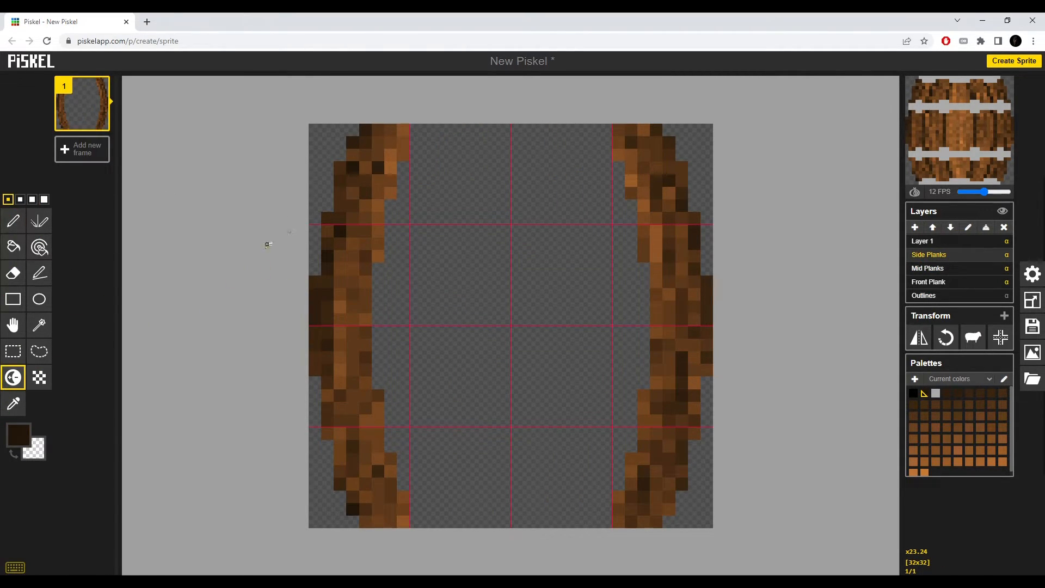
pyautogui.moveTo(356, 242)
pyautogui.mouseDown()
pyautogui.moveTo(318, 524)
pyautogui.moveTo(364, 471)
pyautogui.mouseUp()
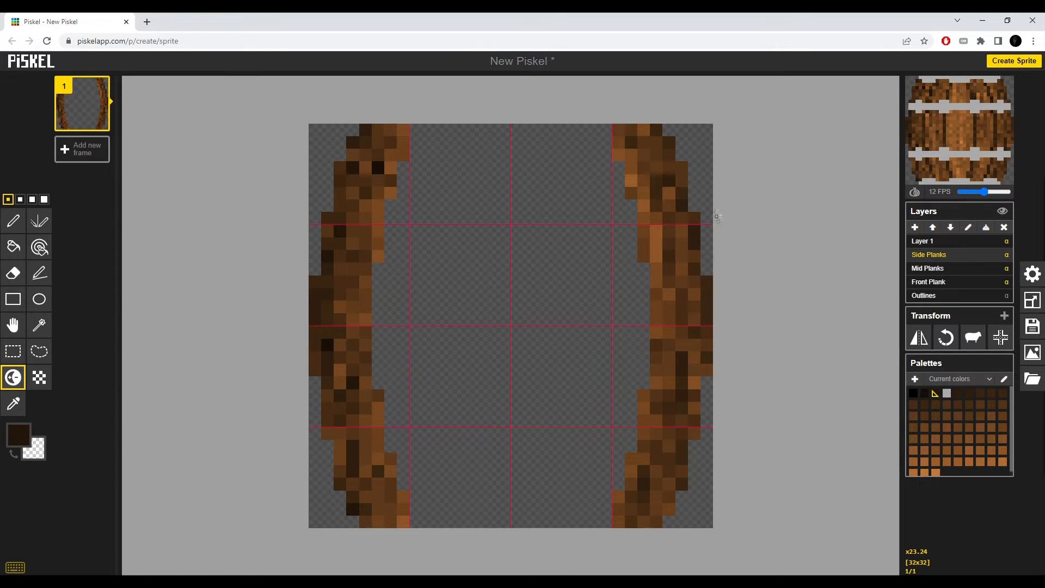
pyautogui.scroll(1, 583, 287)
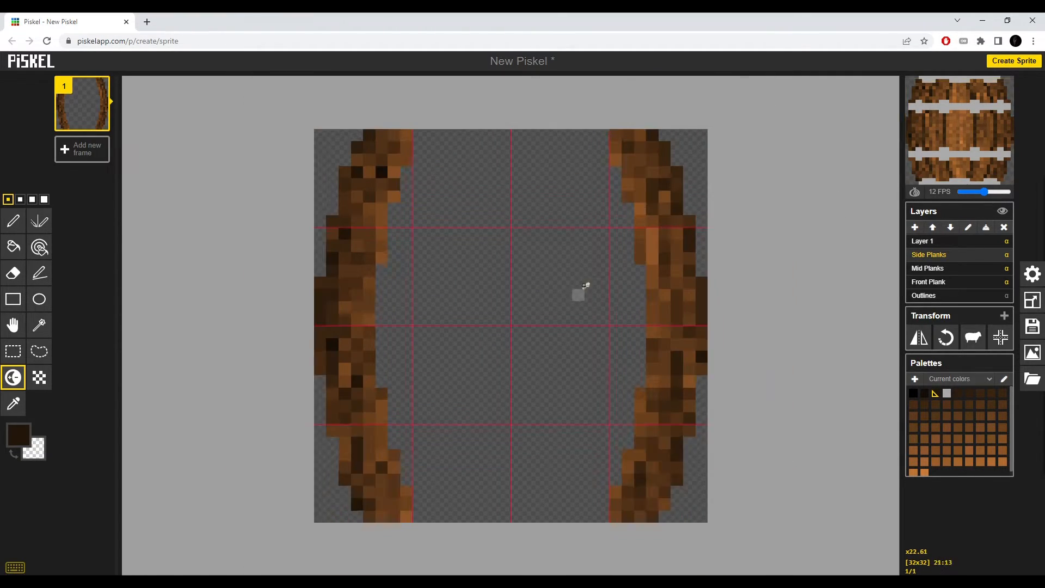
pyautogui.click(1000, 87)
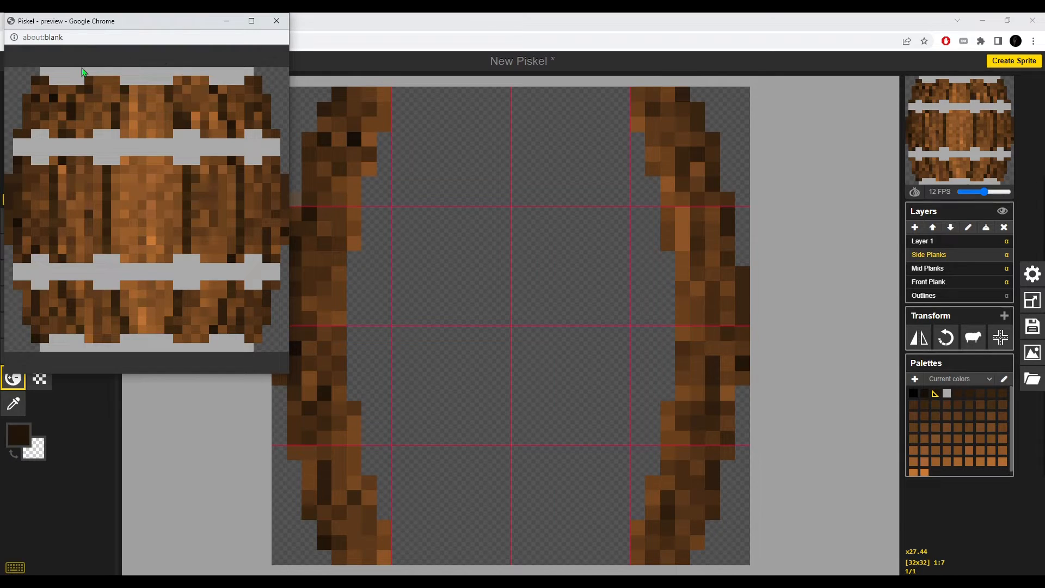
pyautogui.click(452, 41)
# On Layer 1, darken the upper full hoop on both sides of its central segment with the Lighten tool and a larger brush.
pyautogui.click(926, 242)
pyautogui.scroll(2, 524, 203)
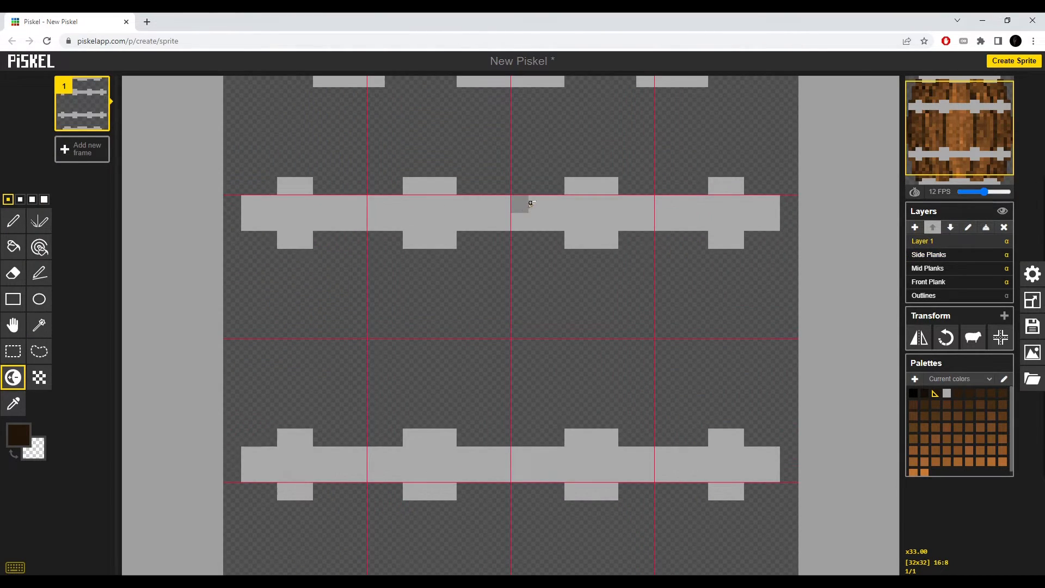
pyautogui.scroll(-1, 490, 278)
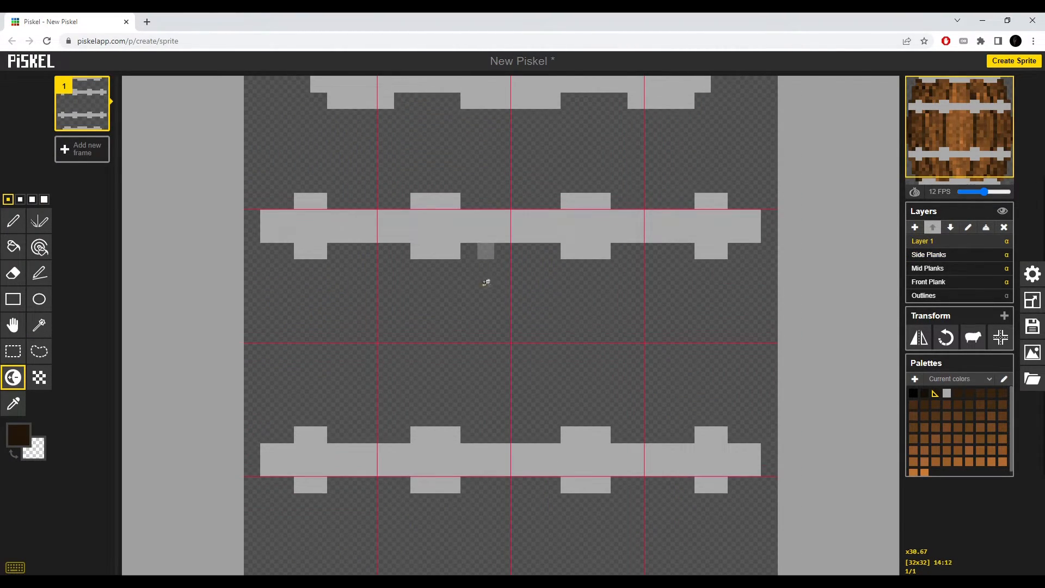
pyautogui.moveTo(569, 198); pyautogui.dragTo(582, 261)
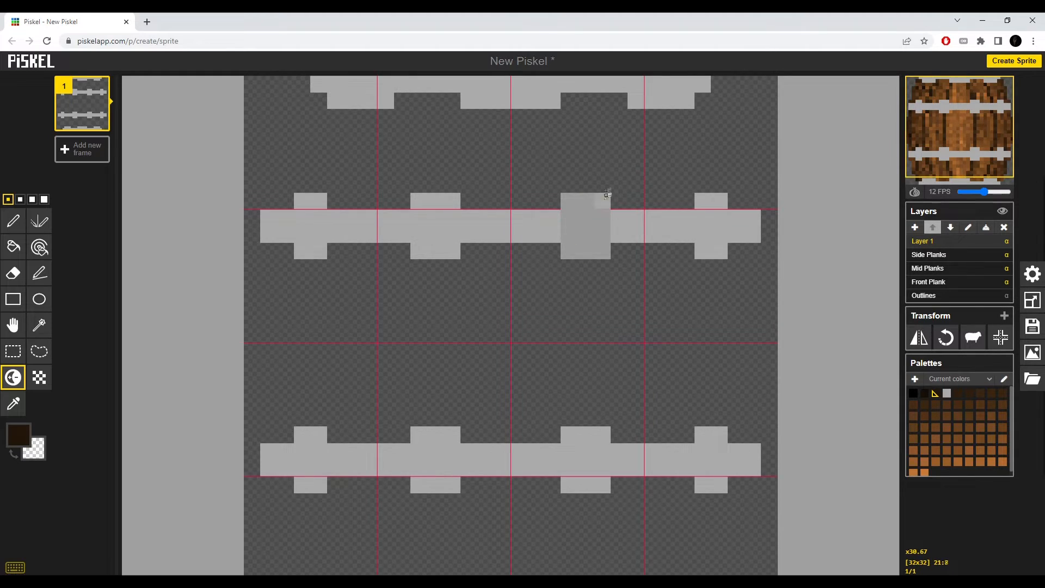
pyautogui.scroll(-2, 607, 195)
pyautogui.press(']')
pyautogui.press(']')
pyautogui.press(']')
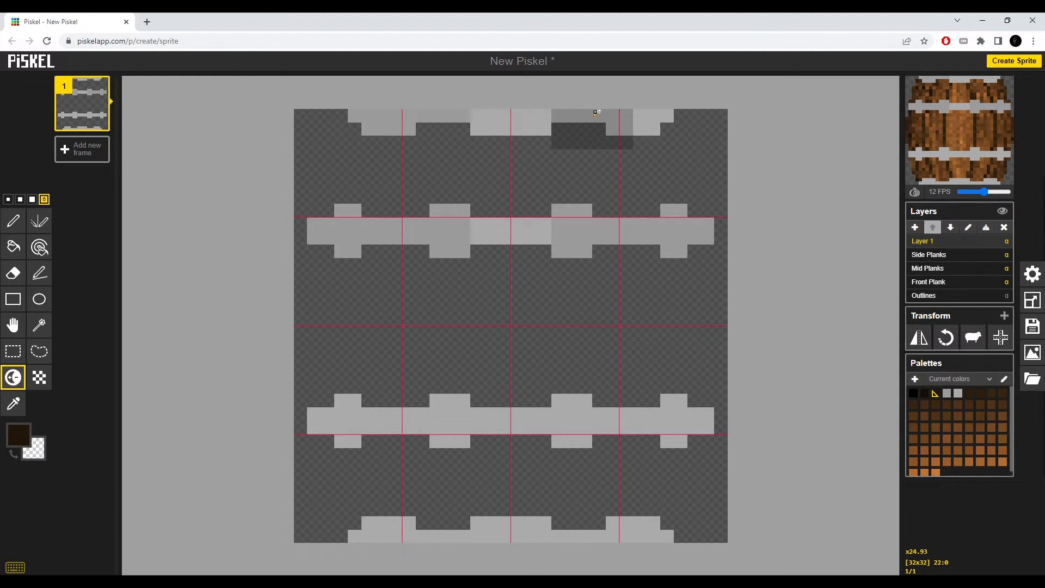
# Darken the remaining three hoops on both sides of their central segments.
pyautogui.moveTo(596, 113); pyautogui.dragTo(777, 119)
pyautogui.moveTo(596, 427); pyautogui.dragTo(694, 426)
pyautogui.moveTo(437, 426); pyautogui.dragTo(340, 427)
pyautogui.moveTo(441, 527); pyautogui.dragTo(368, 527)
pyautogui.moveTo(606, 524); pyautogui.dragTo(796, 537)
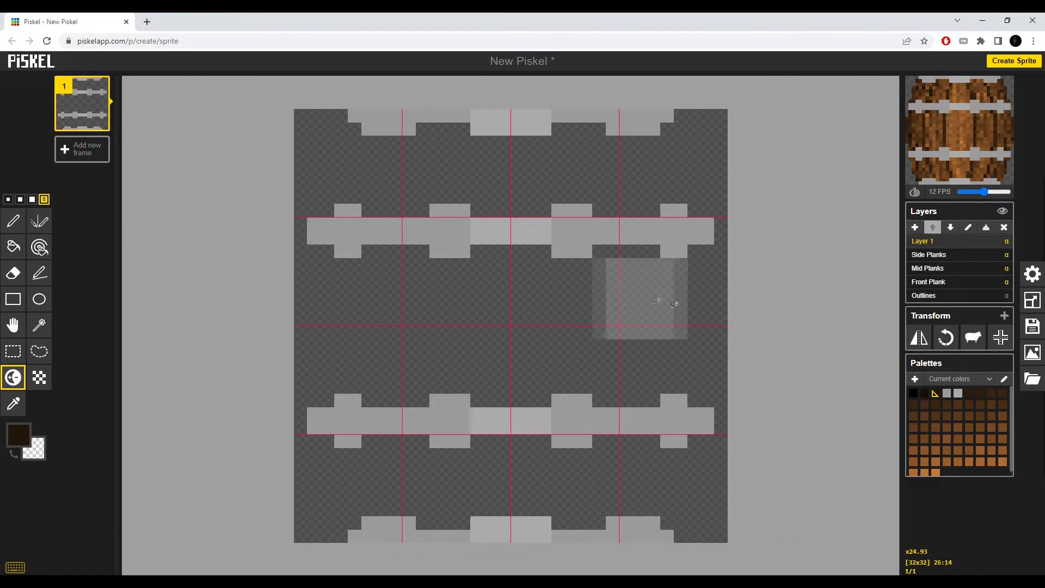
# Darken the outer ends of all four hoops further, and lighten a two-pixel-wide highlight at their centers.
pyautogui.moveTo(667, 229)
pyautogui.mouseDown()
pyautogui.moveTo(680, 227)
pyautogui.moveTo(653, 228)
pyautogui.moveTo(742, 226)
pyautogui.mouseUp()
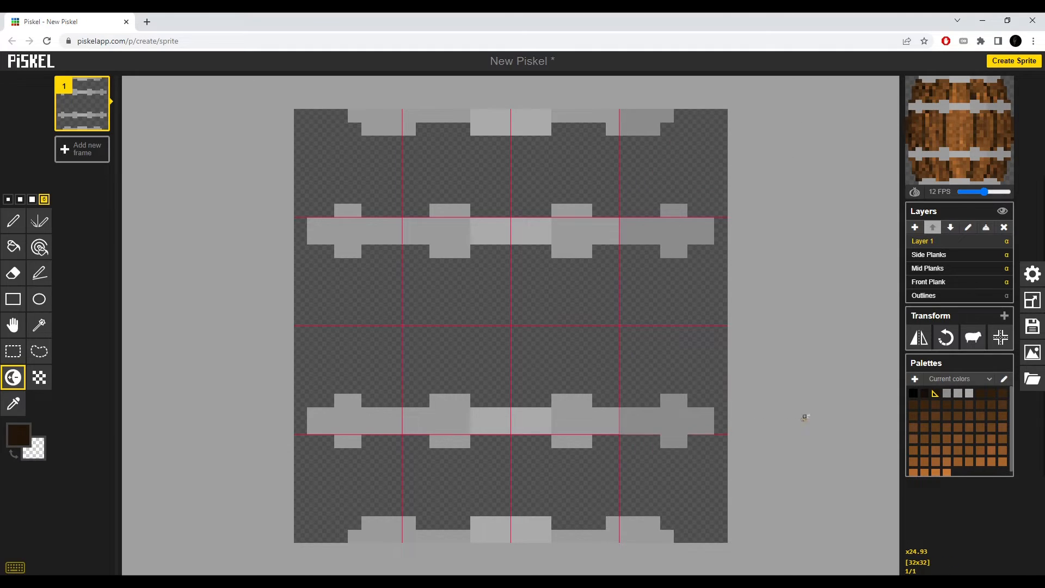
pyautogui.moveTo(318, 345)
pyautogui.mouseDown()
pyautogui.moveTo(310, 197)
pyautogui.moveTo(337, 121)
pyautogui.moveTo(307, 231)
pyautogui.moveTo(321, 523)
pyautogui.mouseUp()
pyautogui.moveTo(713, 412)
pyautogui.mouseDown()
pyautogui.moveTo(696, 527)
pyautogui.moveTo(691, 139)
pyautogui.moveTo(661, 122)
pyautogui.mouseUp()
pyautogui.press('[')
pyautogui.press('[')
pyautogui.press('[')
pyautogui.press('[')
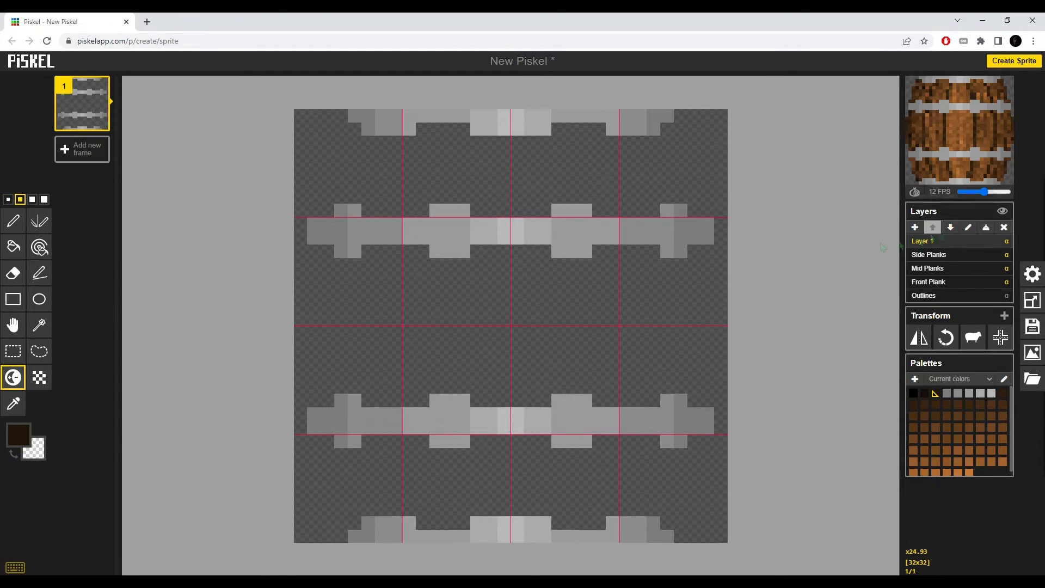
# Lighten the upper full hoop's top row and upper tabs, and darken its bottom row and lower tabs.
pyautogui.scroll(2, 408, 263)
pyautogui.click(7, 199)
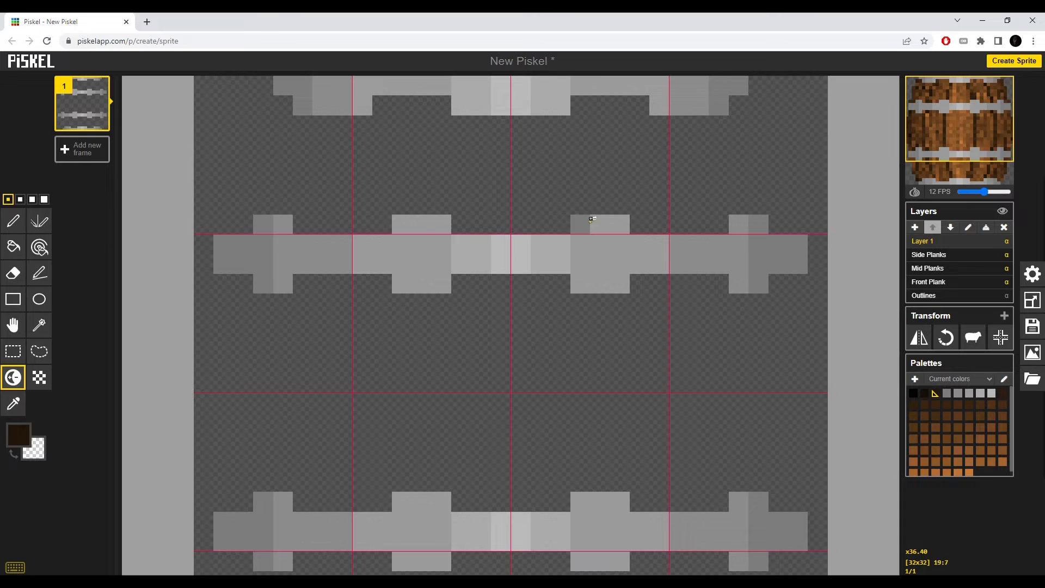
pyautogui.press(']')
pyautogui.press(']')
pyautogui.moveTo(237, 221)
pyautogui.mouseDown()
pyautogui.moveTo(369, 213)
pyautogui.moveTo(754, 202)
pyautogui.mouseUp()
pyautogui.hotkey('ctrl', 'z')
pyautogui.moveTo(237, 285); pyautogui.dragTo(820, 288)
pyautogui.moveTo(234, 219); pyautogui.dragTo(800, 222)
pyautogui.hotkey('ctrl', 'z')
pyautogui.hotkey('ctrl', 'z')
pyautogui.moveTo(263, 285); pyautogui.dragTo(762, 285)
pyautogui.moveTo(762, 223)
pyautogui.mouseDown()
pyautogui.moveTo(245, 221)
pyautogui.moveTo(675, 214)
pyautogui.moveTo(795, 222)
pyautogui.mouseUp()
pyautogui.moveTo(796, 289); pyautogui.dragTo(234, 287)
pyautogui.moveTo(234, 286)
pyautogui.mouseDown()
pyautogui.moveTo(532, 289)
pyautogui.moveTo(468, 288)
pyautogui.mouseUp()
pyautogui.scroll(-2, 486, 353)
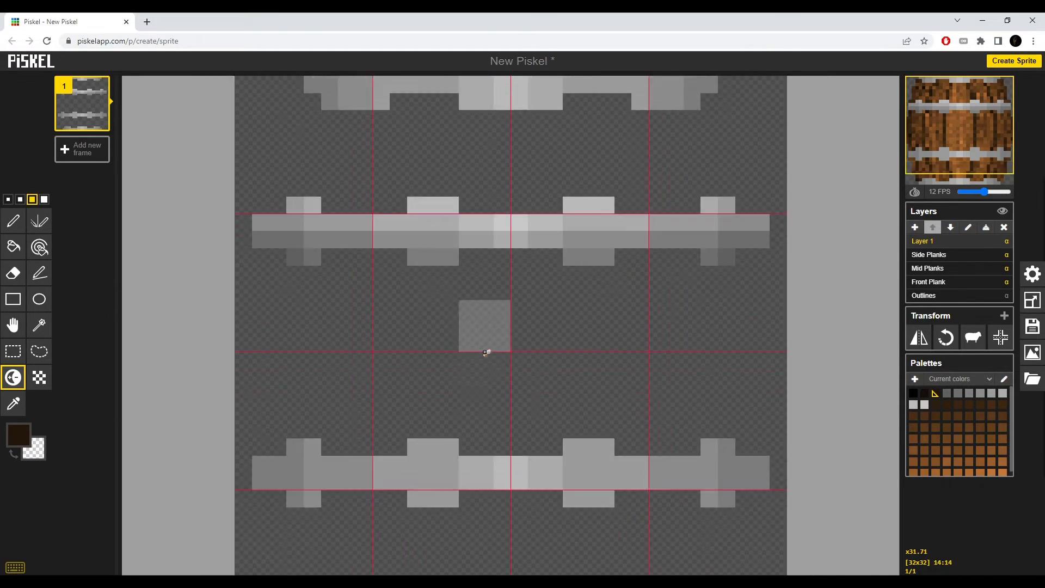
# Darken the end pixels of the upper full hoop and the outer pixels of its lower tabs.
pyautogui.scroll(-2, 487, 353)
pyautogui.scroll(6, 490, 224)
pyautogui.scroll(-3, 489, 224)
pyautogui.moveTo(791, 166)
pyautogui.mouseDown()
pyautogui.moveTo(808, 229)
pyautogui.moveTo(798, 102)
pyautogui.mouseUp()
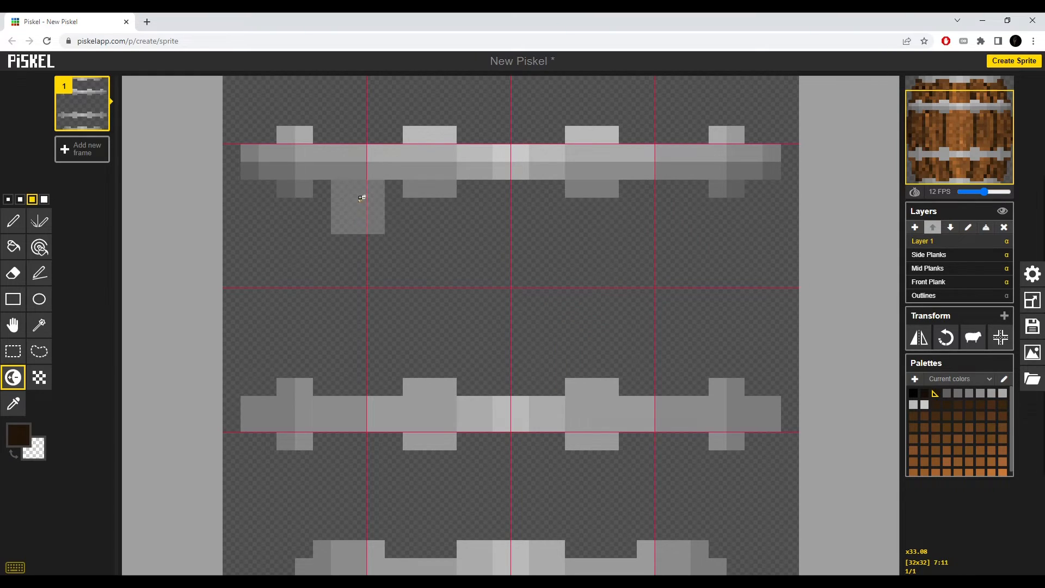
pyautogui.moveTo(280, 227)
pyautogui.mouseDown()
pyautogui.moveTo(626, 210)
pyautogui.moveTo(467, 240)
pyautogui.mouseUp()
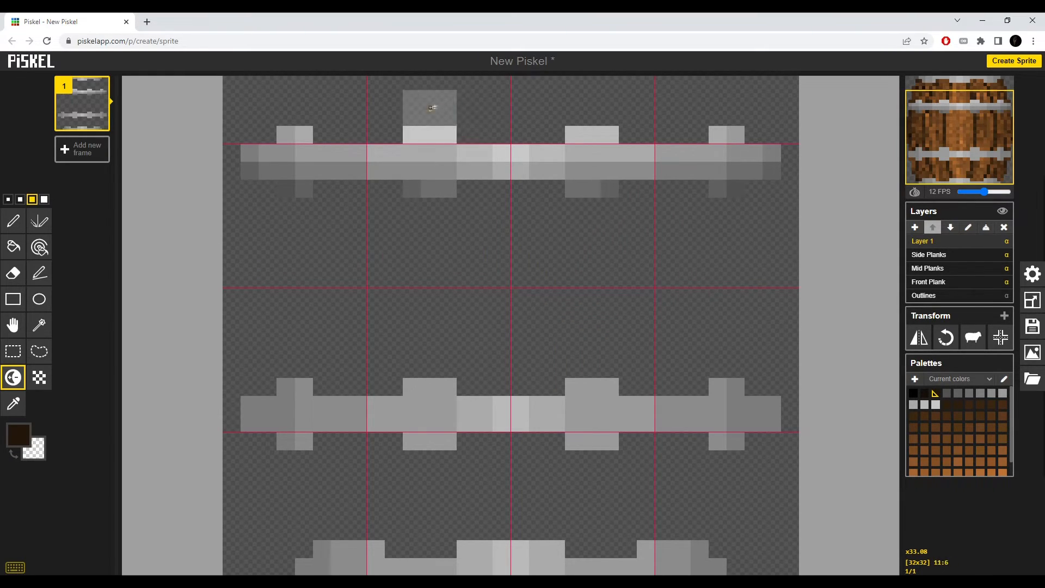
# Lighten the inner pixels of the upper full hoop's two middle upper tabs, brightest toward the barrel's center.
pyautogui.click(447, 111)
pyautogui.click(570, 110)
pyautogui.click(559, 113)
pyautogui.click(468, 113)
pyautogui.click(512, 127)
# Copy the shaded upper full hoop and place the copy over the plain lower full hoop.
pyautogui.press(']')
pyautogui.scroll(-1, 357, 294)
pyautogui.click(13, 351)
pyautogui.moveTo(255, 166); pyautogui.dragTo(761, 237)
pyautogui.moveTo(616, 229); pyautogui.dragTo(611, 430)
pyautogui.click(582, 311)
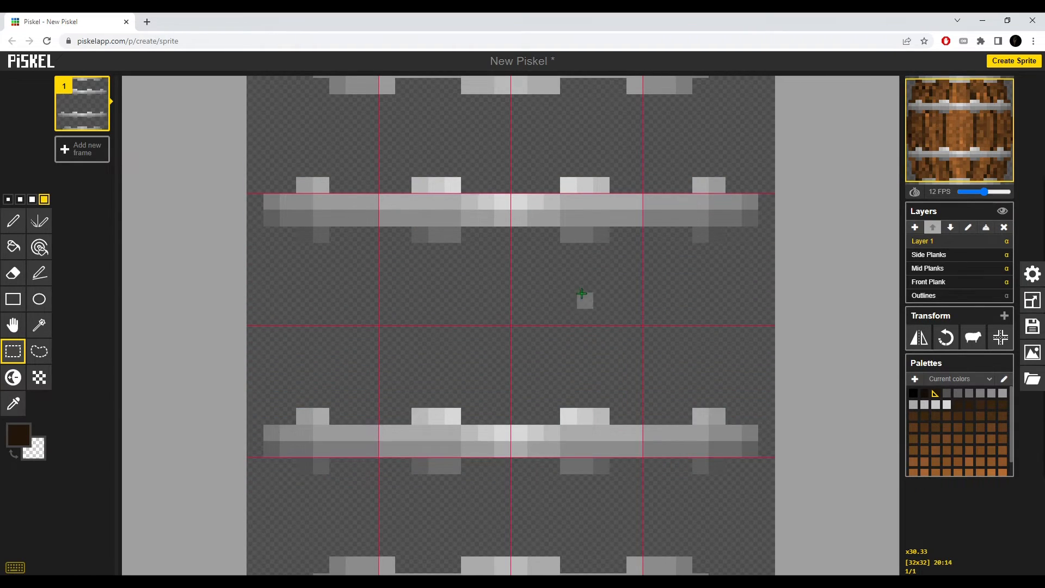
# Lighten the whole upper full hoop one shade, and darken the lower full hoop with the Lighten tool.
pyautogui.press('u')
pyautogui.scroll(-1, 396, 196)
pyautogui.moveTo(709, 227)
pyautogui.mouseDown()
pyautogui.moveTo(364, 222)
pyautogui.moveTo(323, 235)
pyautogui.mouseUp()
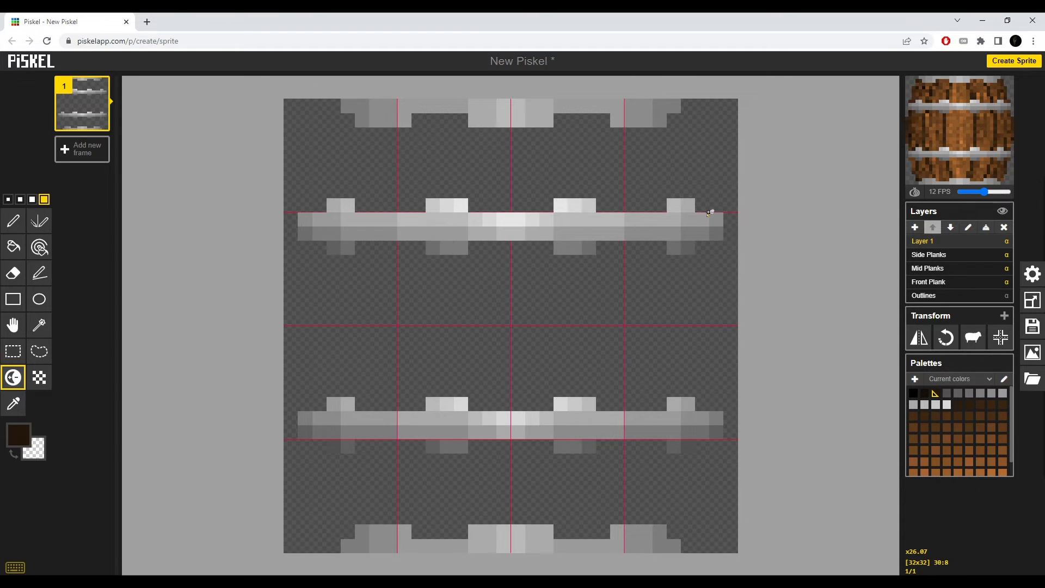
pyautogui.moveTo(711, 406); pyautogui.dragTo(334, 406)
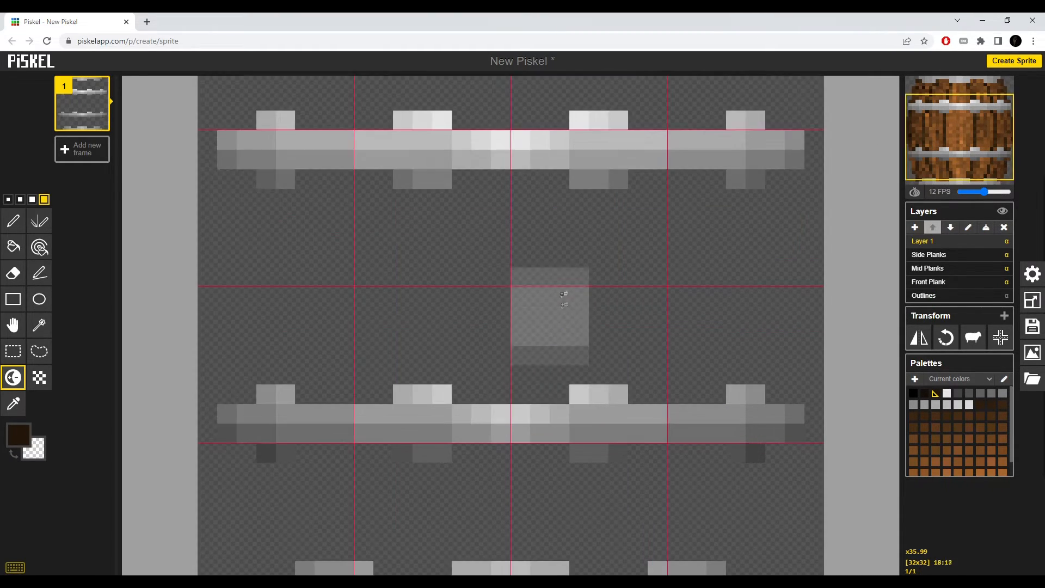
pyautogui.scroll(2, 544, 308)
pyautogui.scroll(-2, 653, 136)
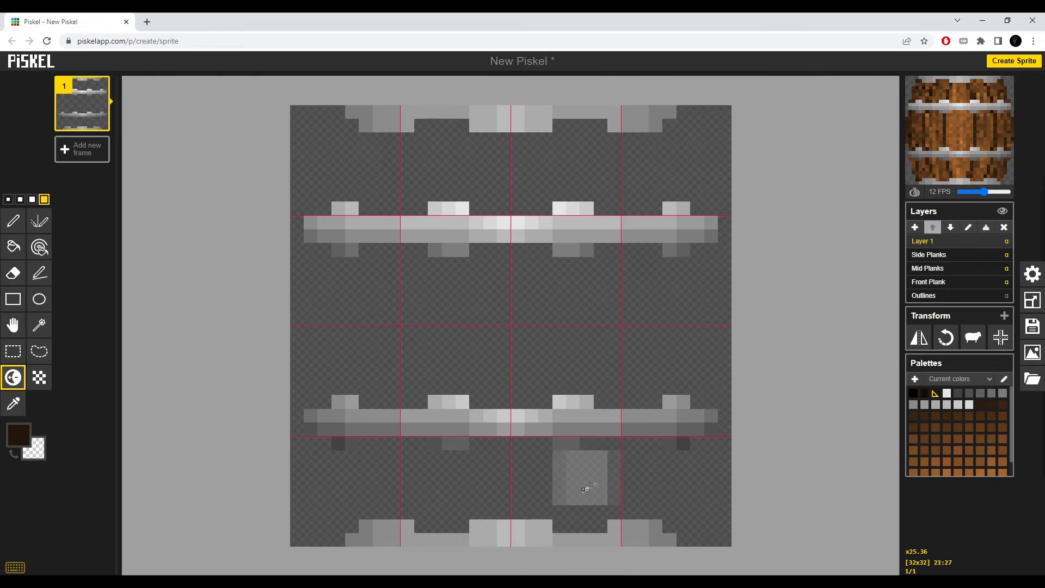
# Shade the hoop at the barrel's top rim with a one-pixel brush, lightening its upper row and darkening its tabs and ends.
pyautogui.press('[')
pyautogui.press('[')
pyautogui.press('[')
pyautogui.scroll(1, 634, 87)
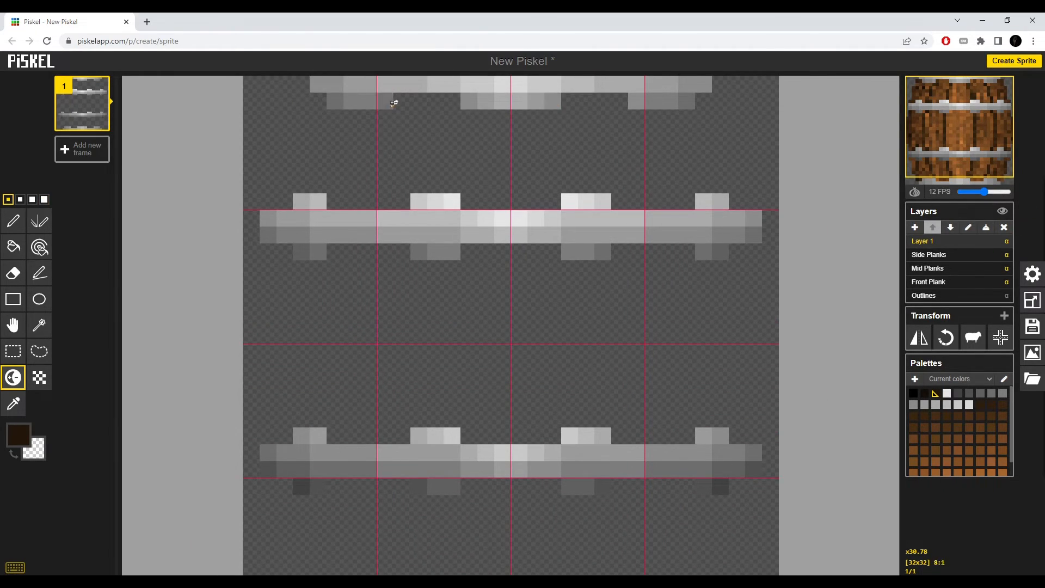
pyautogui.scroll(-2, 596, 162)
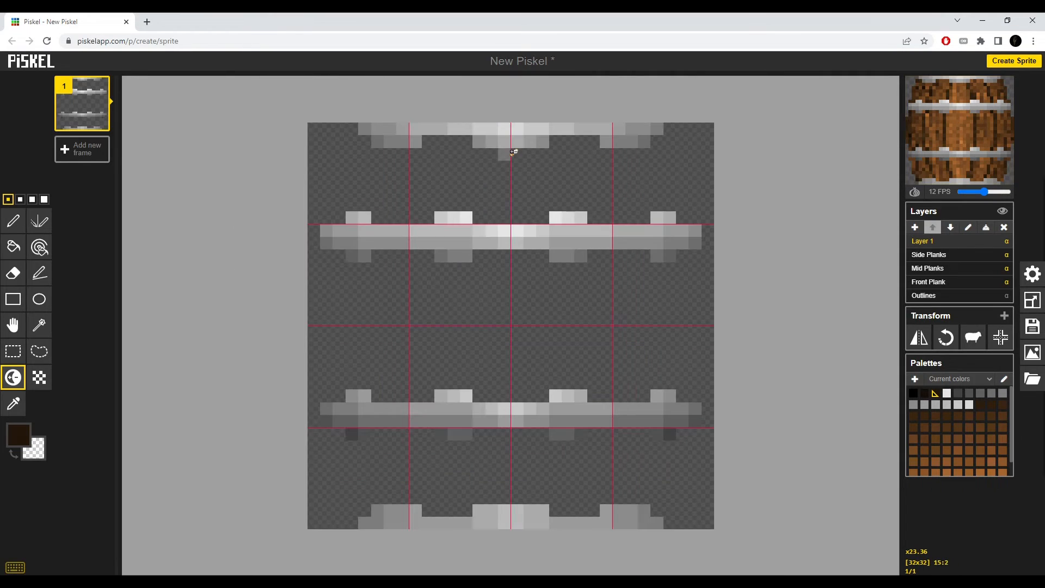
pyautogui.scroll(2, 573, 164)
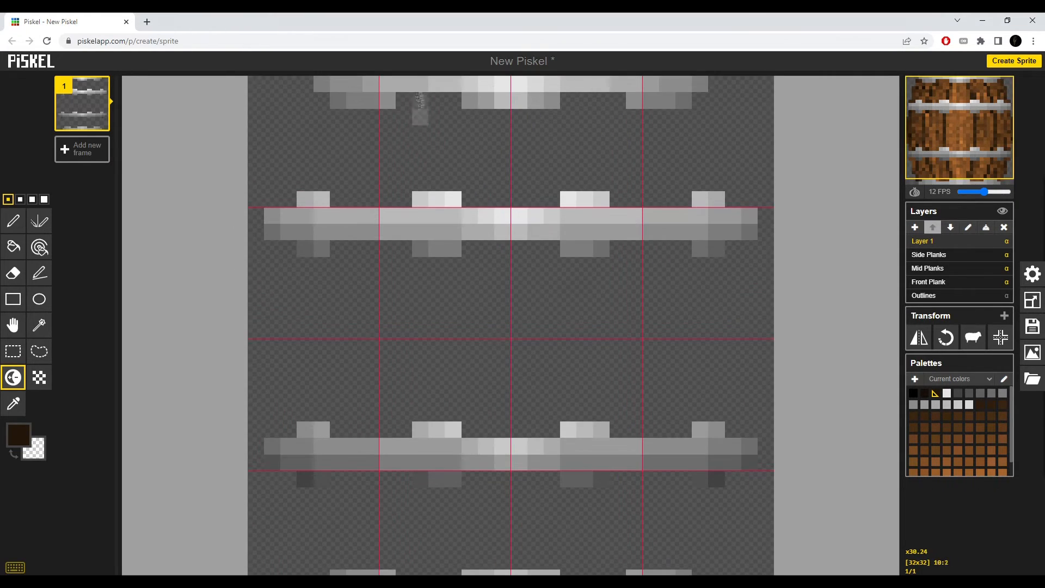
pyautogui.scroll(2, 567, 163)
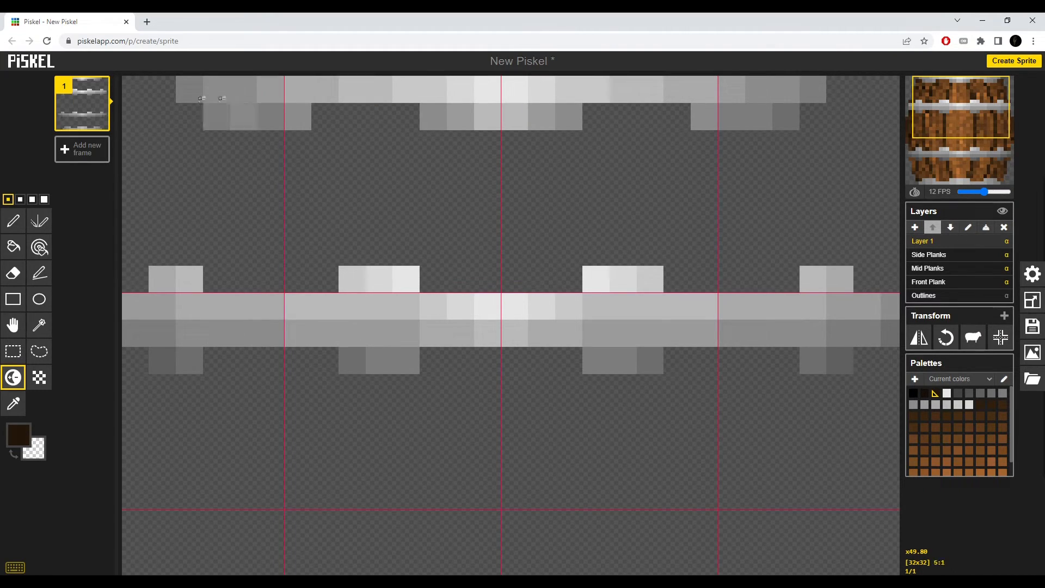
# Copy the top rim hoop to a new layer, flip it vertically onto the bottom rim, and merge it with the layer below.
pyautogui.scroll(-4, 531, 164)
pyautogui.click(13, 351)
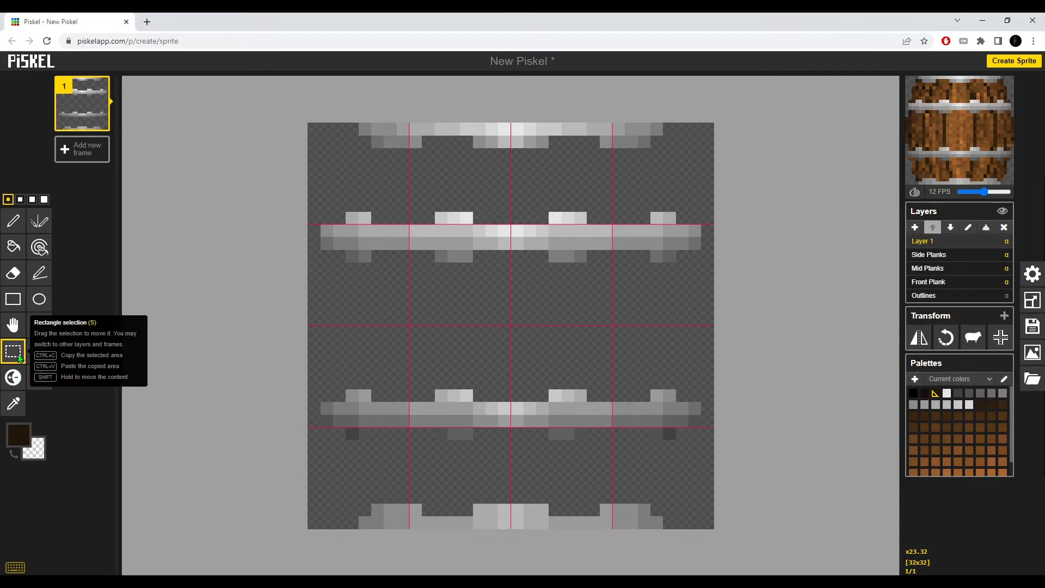
pyautogui.moveTo(337, 124); pyautogui.dragTo(678, 158)
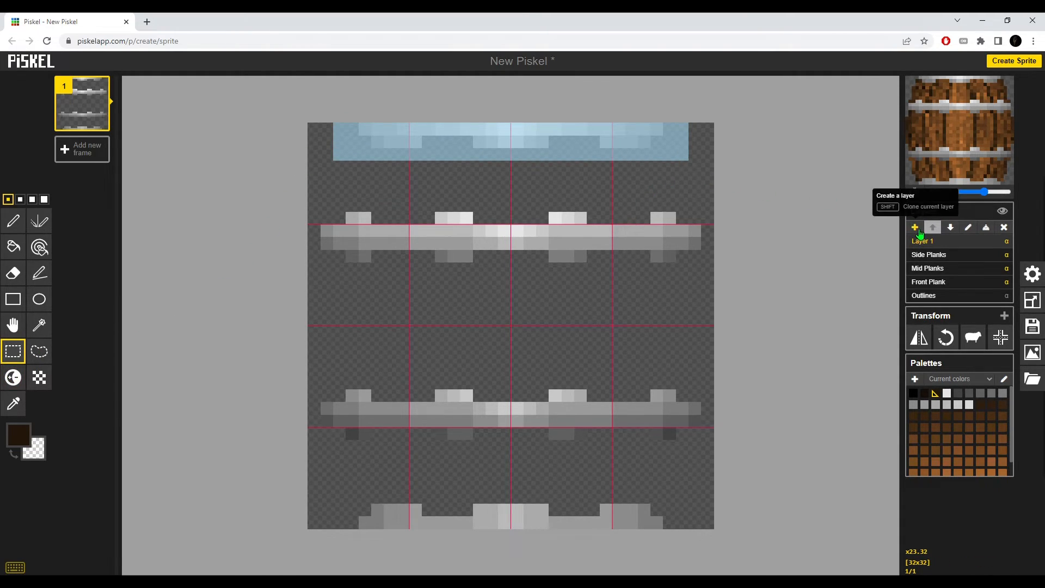
pyautogui.click(915, 227)
pyautogui.hotkey('ctrl', 'v')
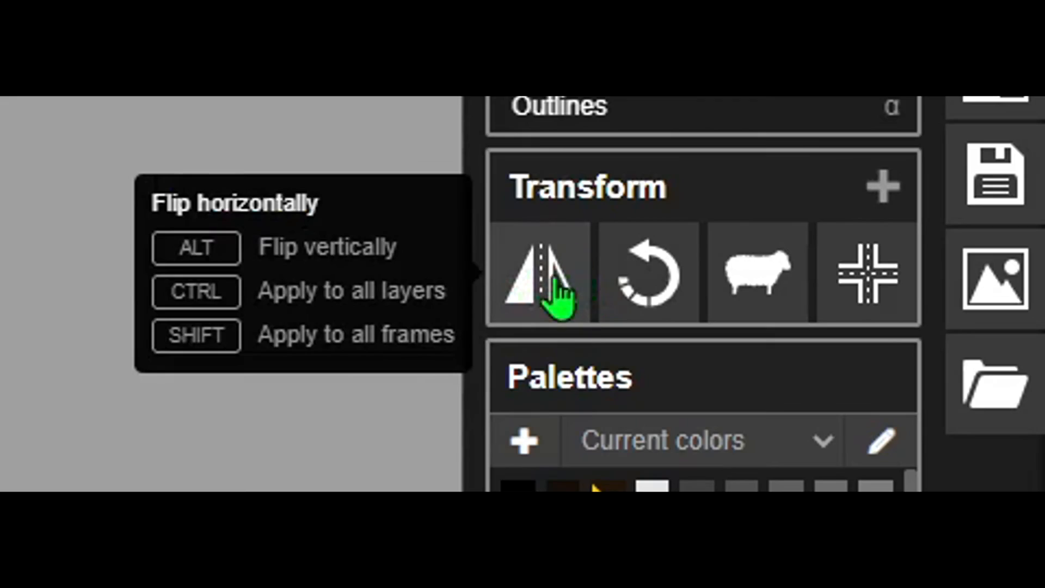
pyautogui.keyDown('alt'); pyautogui.click(919, 352); pyautogui.keyUp('alt')
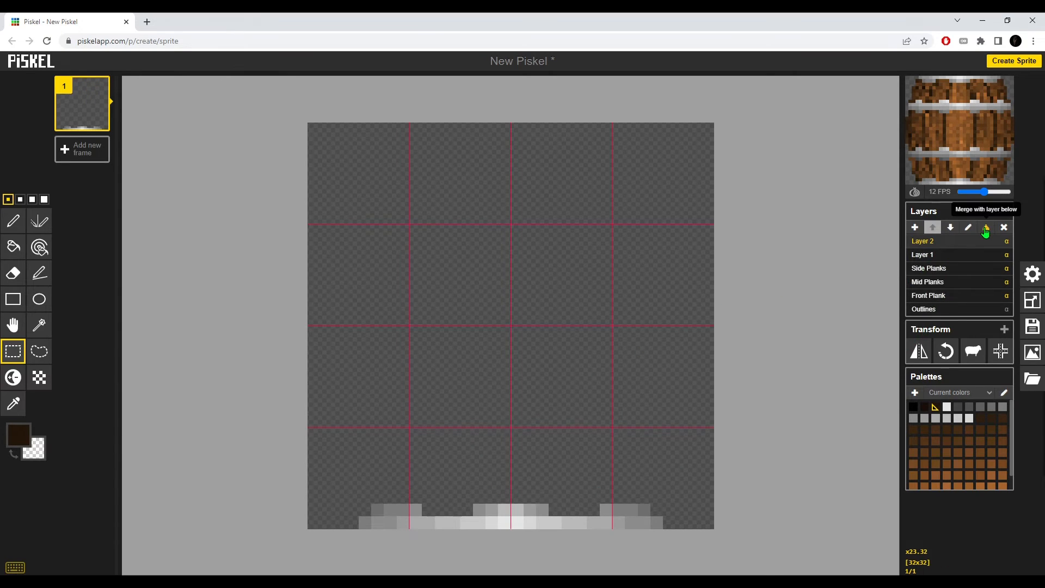
pyautogui.click(986, 228)
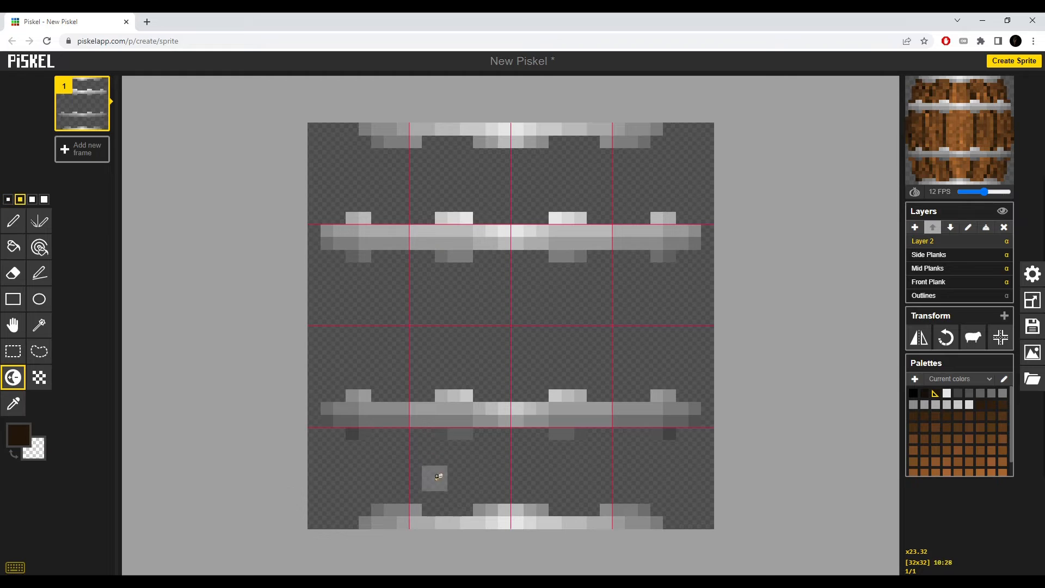
# Darken the bottom rim hoop and lighten the top rim hoop using an enlarged Lighten brush.
pyautogui.press(']')
pyautogui.press(']')
pyautogui.press(']')
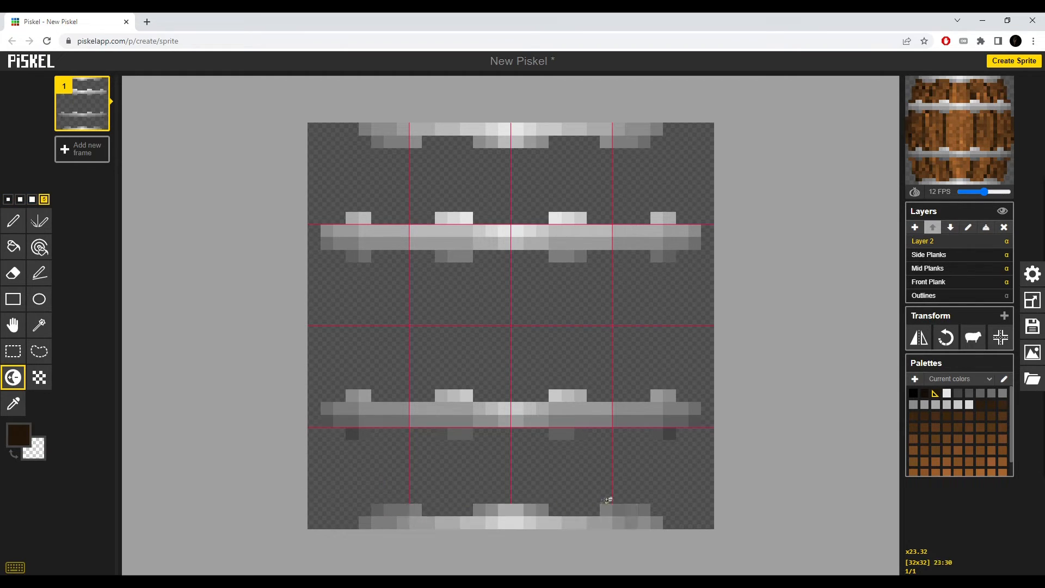
pyautogui.moveTo(676, 117); pyautogui.dragTo(315, 159)
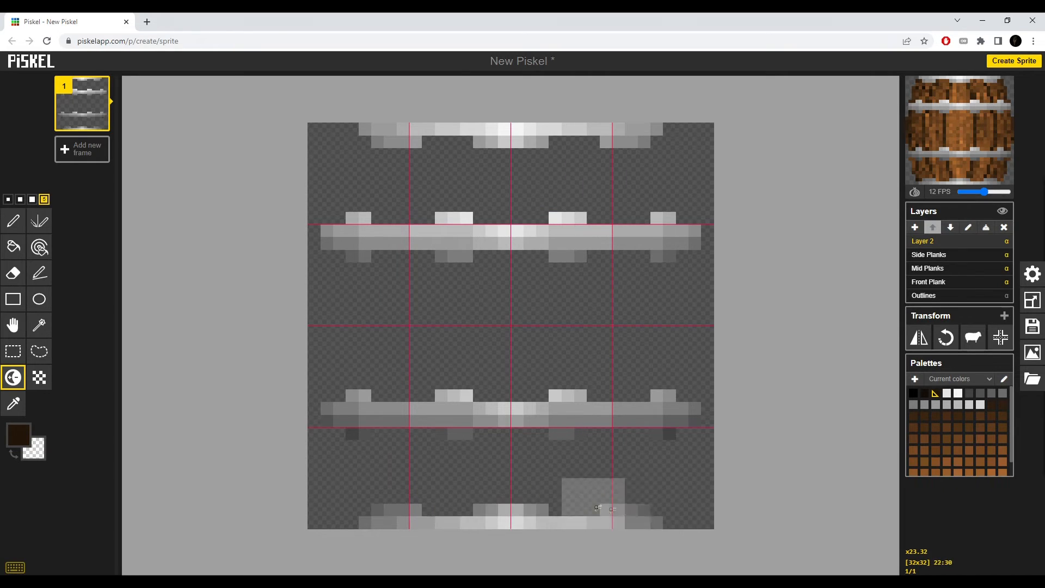
# Select the Mid Planks layer and examine the finished barrel in the enlarged preview.
pyautogui.click(940, 268)
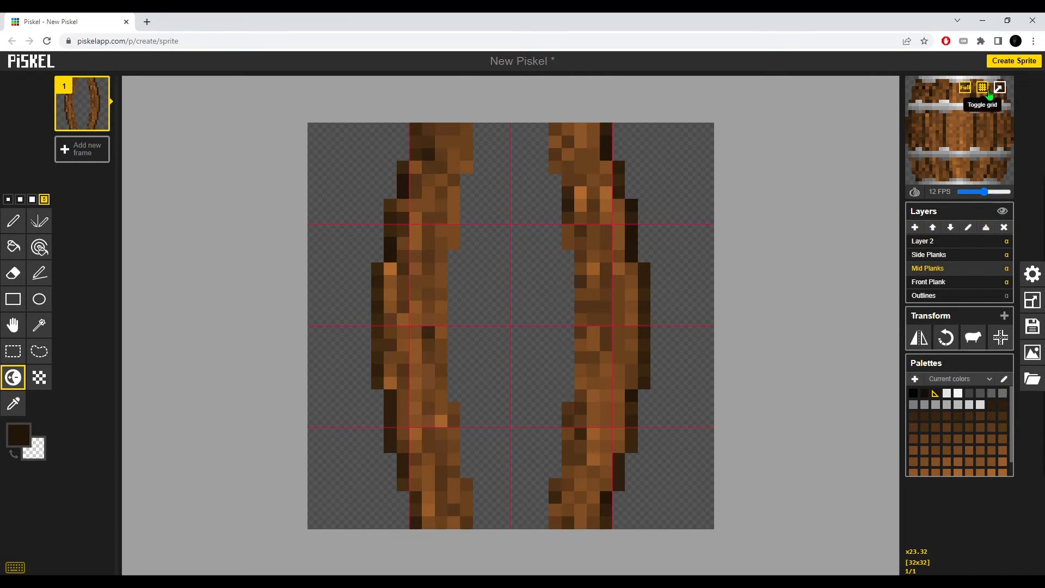
pyautogui.click(1000, 87)
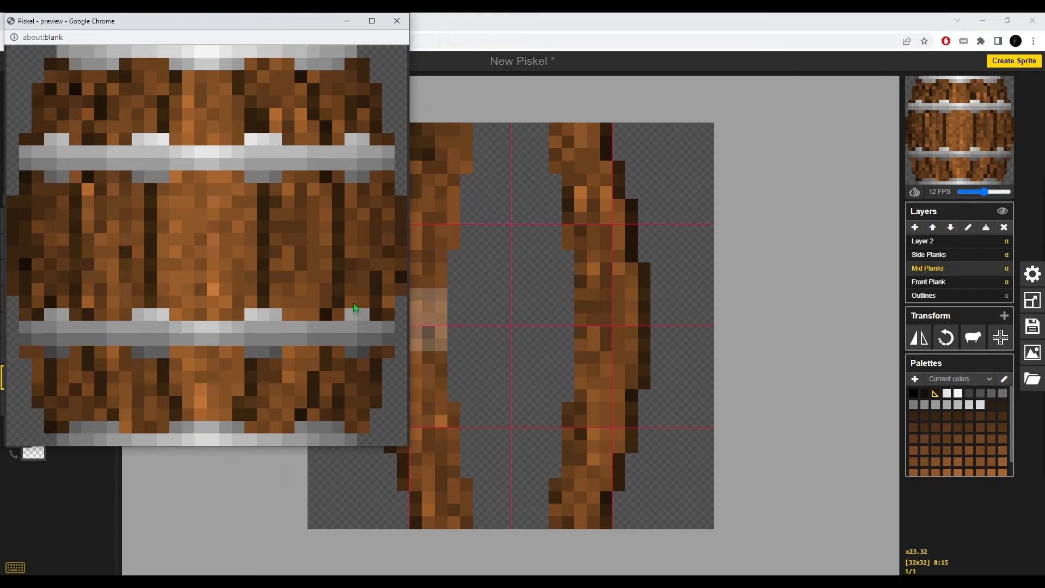
pyautogui.click(397, 21)
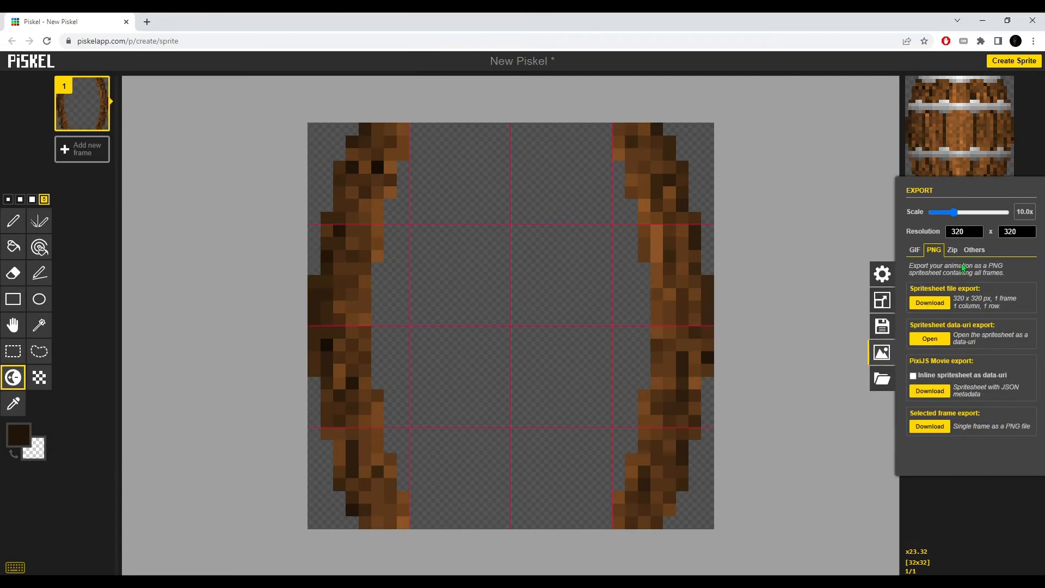
# Set the PNG export scale to 1.0x for a 32 x 32 resolution, and download the spritesheet file.
pyautogui.press('BackSpace')
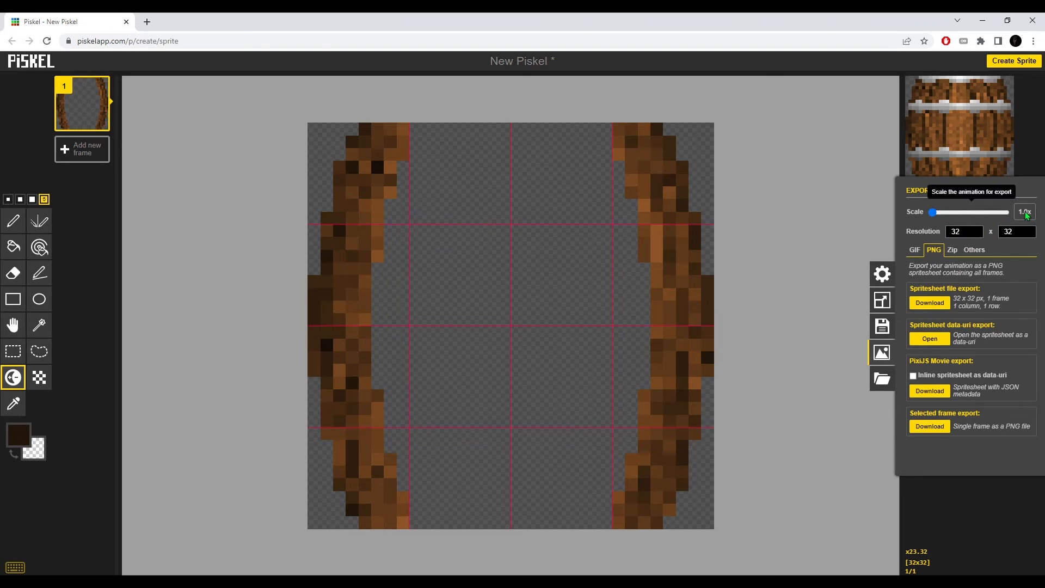
pyautogui.click(929, 304)
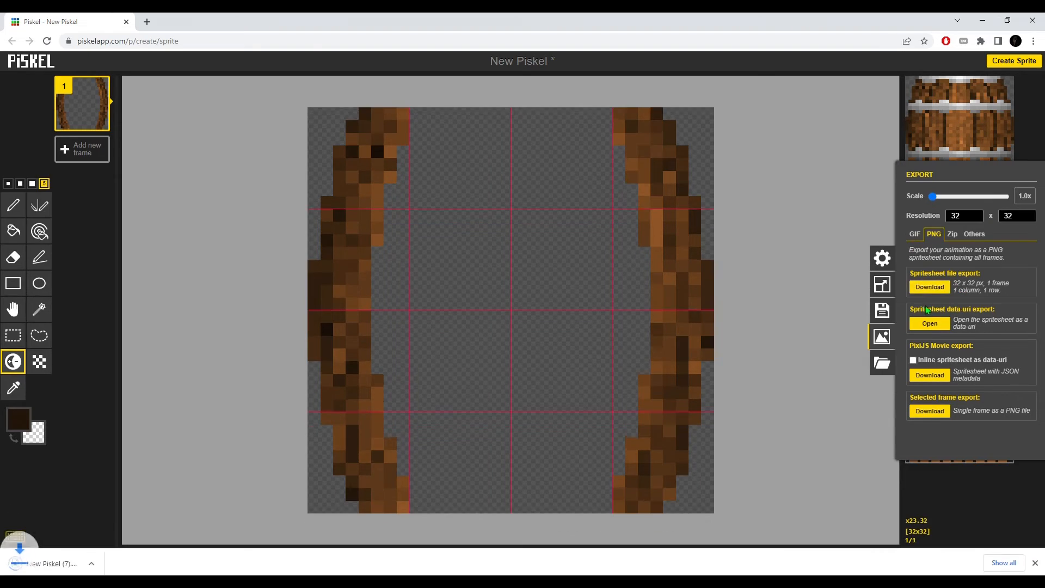
# Create a new sprite from the exported New Piskel (7).png and duplicate its layer.
pyautogui.click(1002, 60)
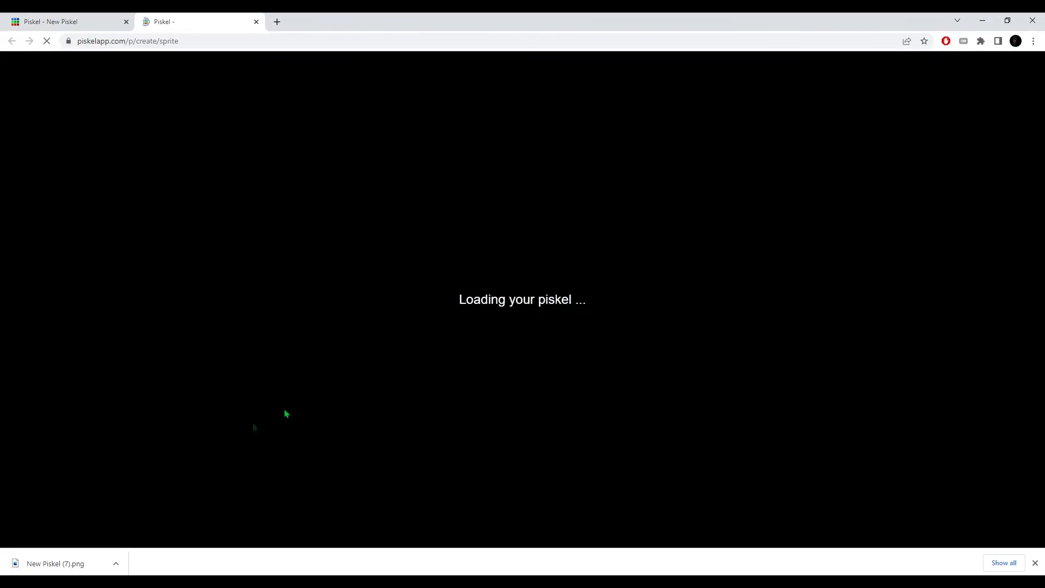
pyautogui.moveTo(54, 563); pyautogui.dragTo(676, 368)
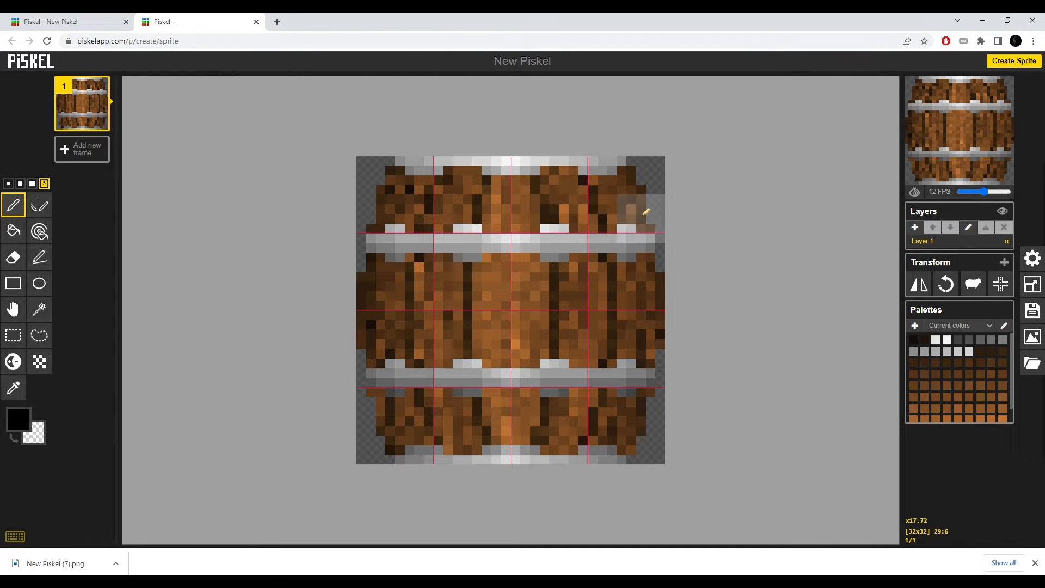
pyautogui.scroll(3, 644, 215)
pyautogui.keyDown('shift'); pyautogui.click(916, 228); pyautogui.keyUp('shift')
# Erase all grey hoop colours from Layer 1 with the paint-same-colour tool and transparent colour, keeping only the planks.
pyautogui.click(926, 255)
pyautogui.scroll(-4, 635, 278)
pyautogui.scroll(2, 635, 277)
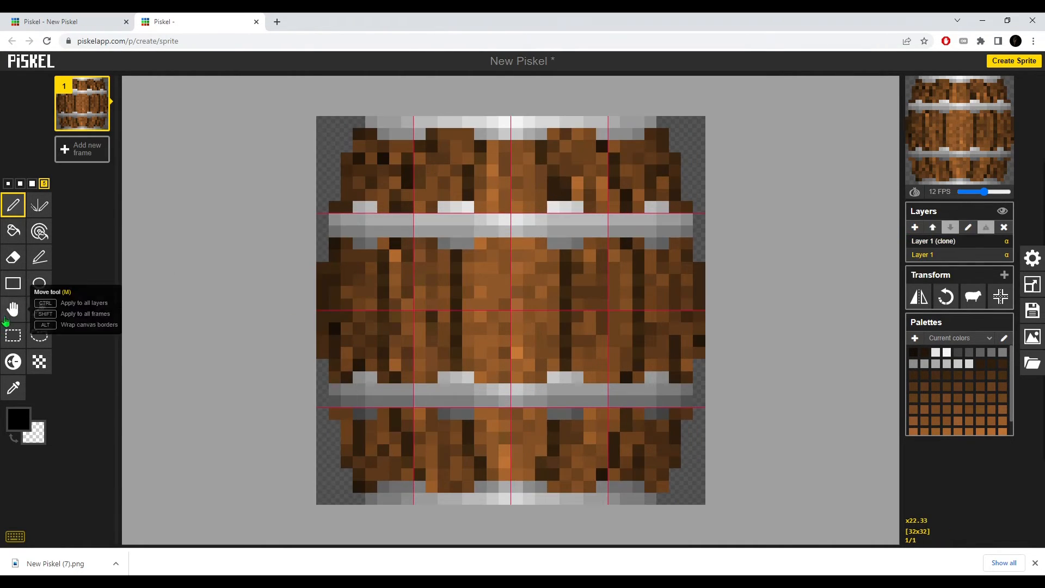
pyautogui.click(40, 231)
pyautogui.scroll(2, 379, 218)
pyautogui.rightClick(321, 218)
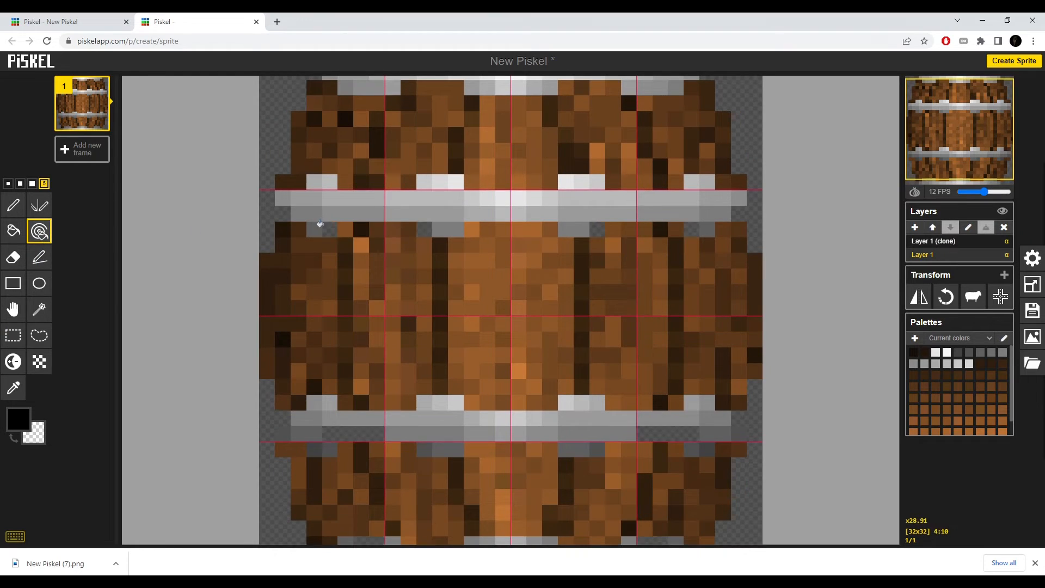
pyautogui.rightClick(317, 215)
pyautogui.rightClick(313, 220)
pyautogui.rightClick(313, 212)
pyautogui.scroll(-3, 314, 184)
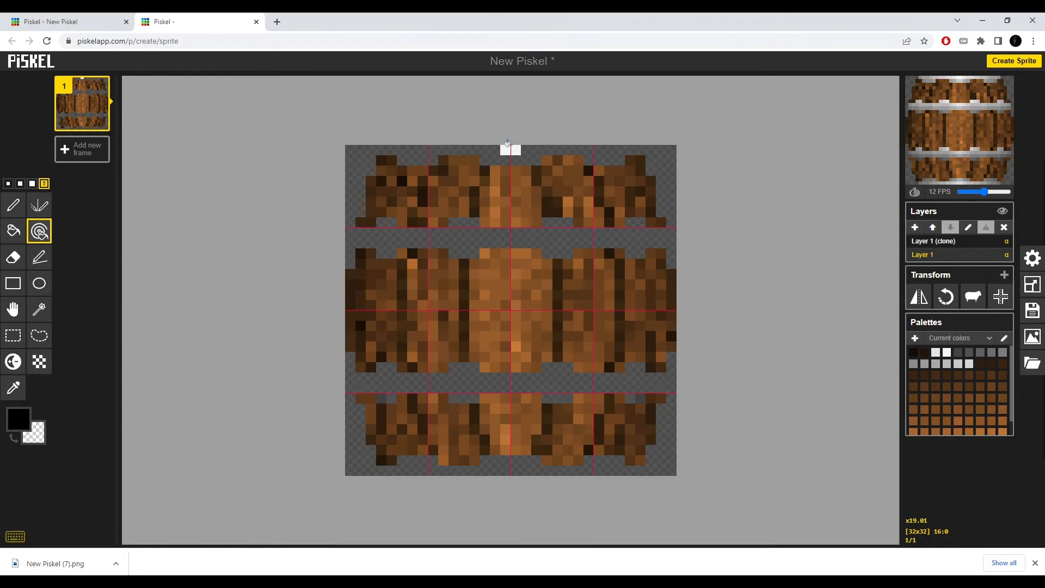
pyautogui.scroll(-1, 483, 223)
# Rename the cloned upper layer Metal Frame and the lower layer Wood.
pyautogui.click(942, 241)
pyautogui.doubleClick(936, 243)
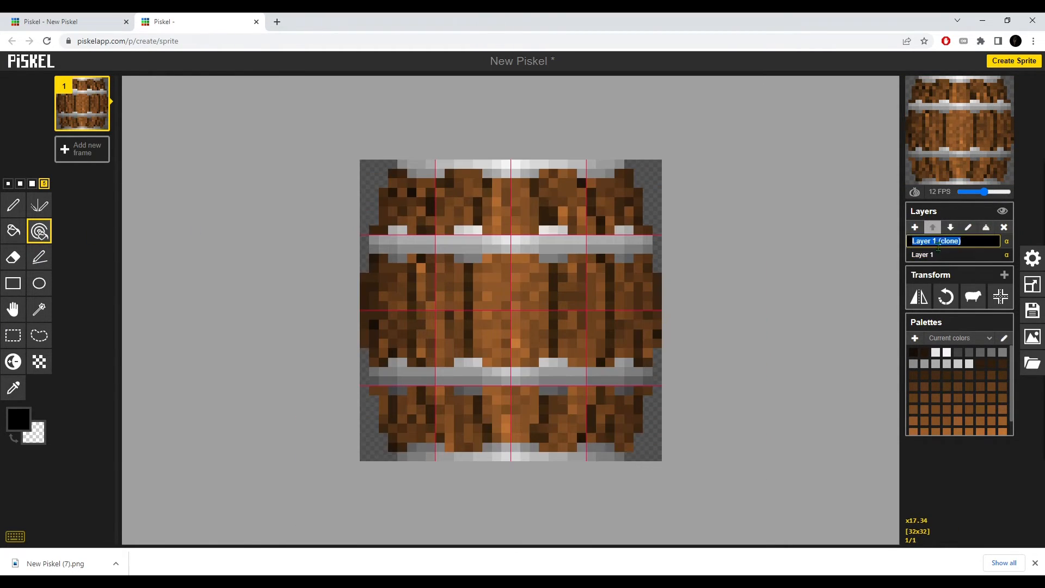
pyautogui.write('Metal Frame')
pyautogui.doubleClick(960, 255)
pyautogui.write('Wood')
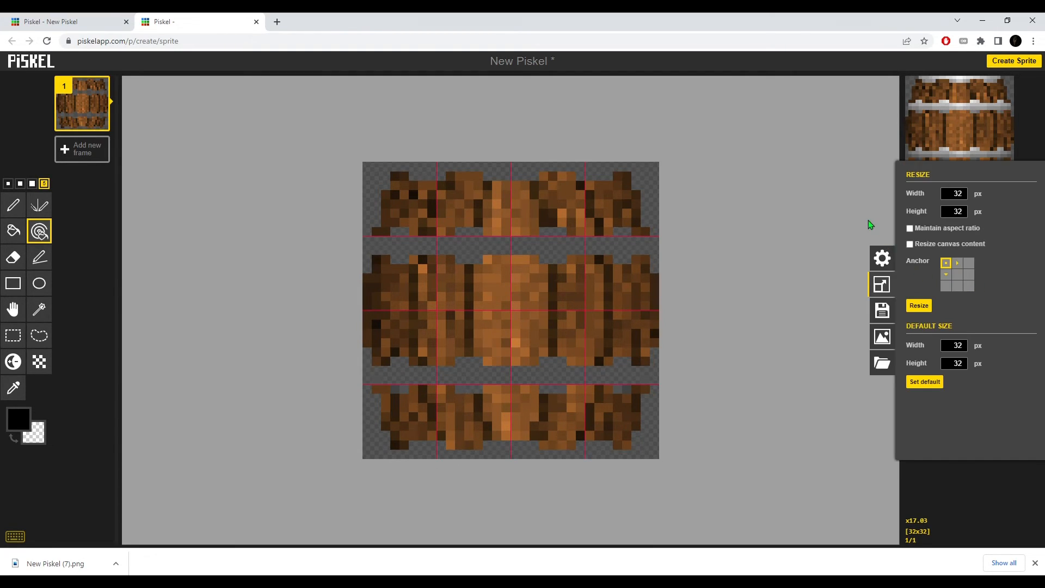
# Resize the canvas to a width of 128 px, anchoring the existing barrel at the top centre.
pyautogui.click(867, 220)
pyautogui.click(1026, 284)
pyautogui.click(953, 211)
pyautogui.hotkey('shift', 'Tab')
pyautogui.write('128')
pyautogui.click(958, 263)
pyautogui.click(919, 306)
# Increase the grid spacing so that each grid cell spans one barrel's width.
pyautogui.click(882, 258)
pyautogui.click(937, 197)
pyautogui.click(1010, 252)
pyautogui.scroll(1, 693, 214)
pyautogui.scroll(-3, 631, 230)
pyautogui.click(882, 258)
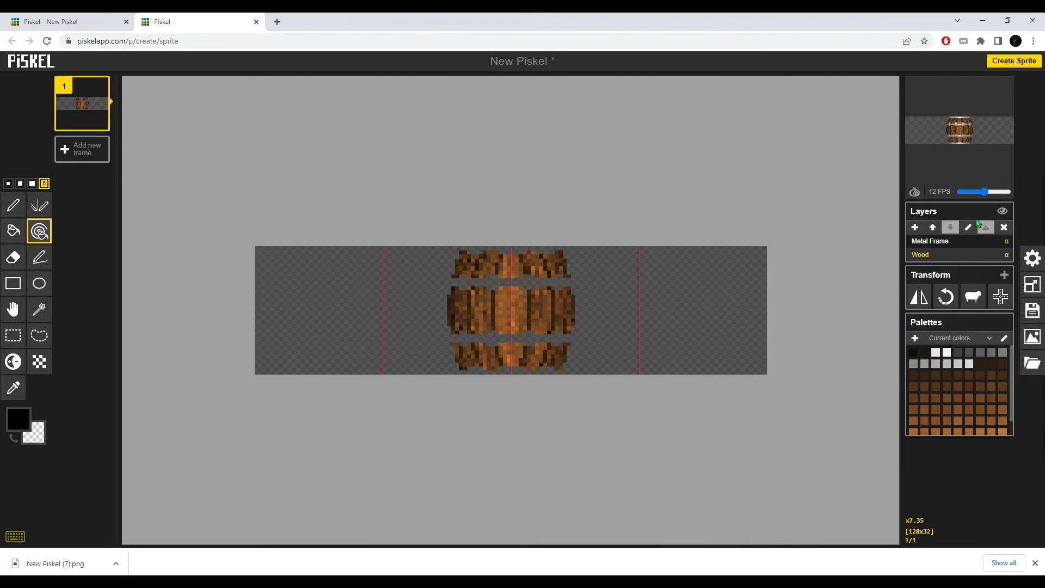
# Resize the canvas to a width of 160 px, keeping the top-centre anchor.
pyautogui.click(1031, 284)
pyautogui.write('160')
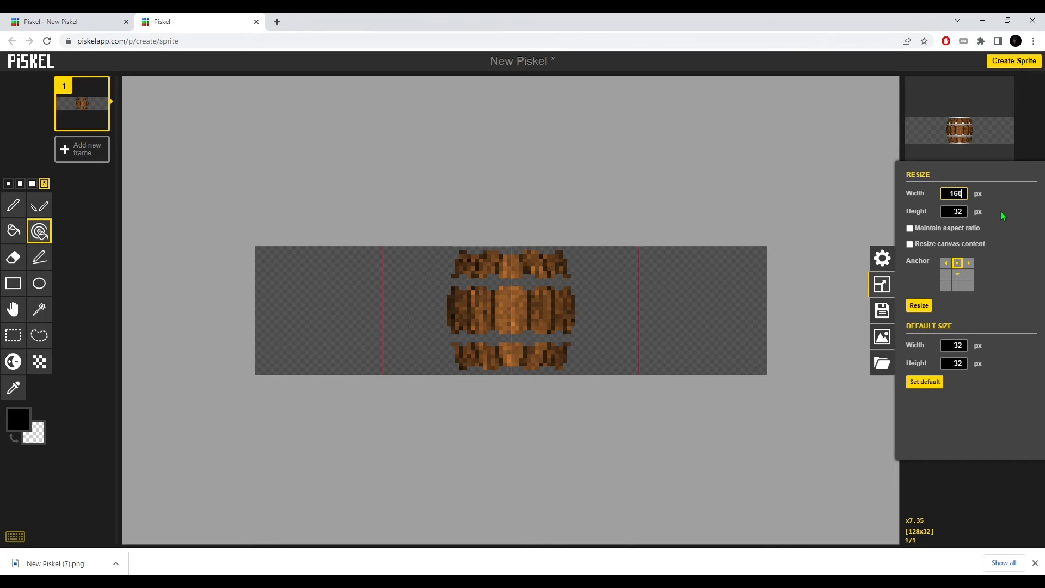
pyautogui.press('Return')
# Duplicate the Wood layer four times.
pyautogui.click(927, 255)
pyautogui.scroll(-3, 509, 278)
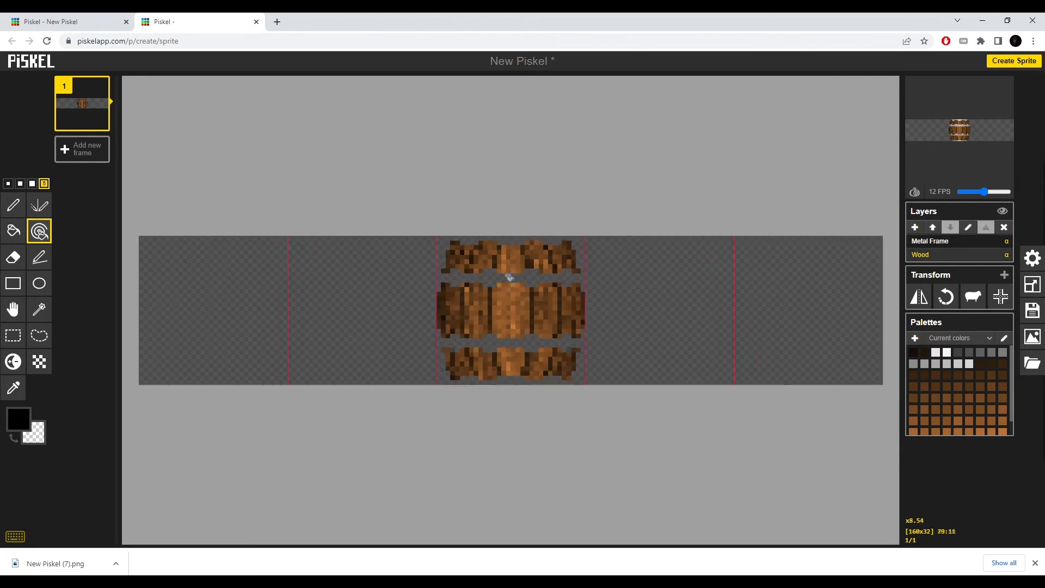
pyautogui.keyDown('shift'); pyautogui.click(916, 228); pyautogui.keyUp('shift')
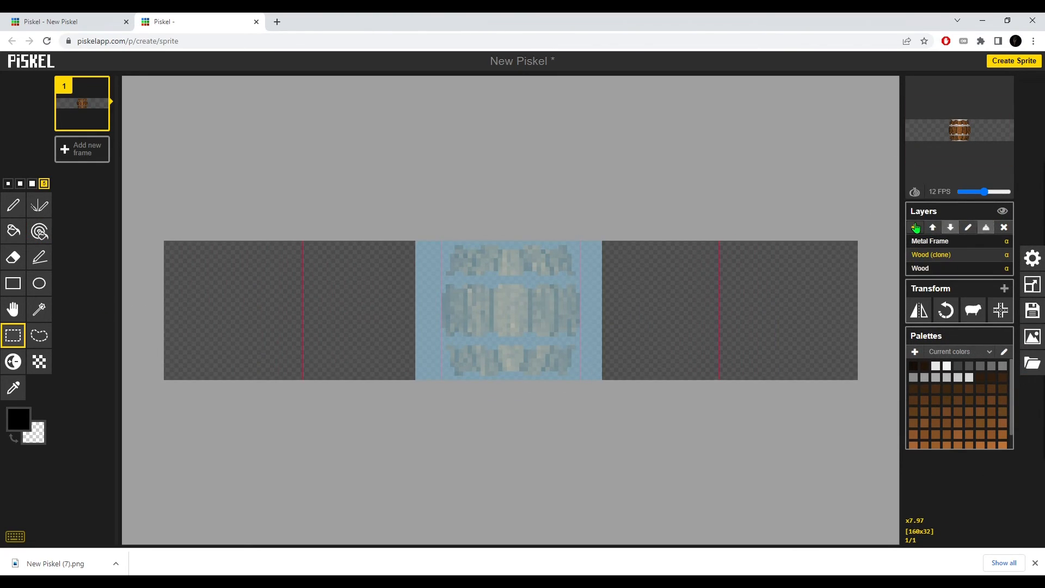
pyautogui.keyDown('shift'); pyautogui.click(915, 227); pyautogui.keyUp('shift')
pyautogui.keyDown('shift'); pyautogui.click(915, 228); pyautogui.keyUp('shift')
pyautogui.keyDown('shift'); pyautogui.click(915, 227); pyautogui.keyUp('shift')
# Activate the Move tool and raise the layer opacity to its maximum so inactive layers show fully.
pyautogui.click(930, 295)
pyautogui.click(13, 309)
pyautogui.moveTo(548, 326)
pyautogui.mouseDown()
pyautogui.moveTo(608, 329)
pyautogui.moveTo(612, 313)
pyautogui.moveTo(564, 321)
pyautogui.mouseUp()
pyautogui.hotkey('ctrl', 'z')
pyautogui.scroll(5, 676, 309)
pyautogui.click(1041, 285)
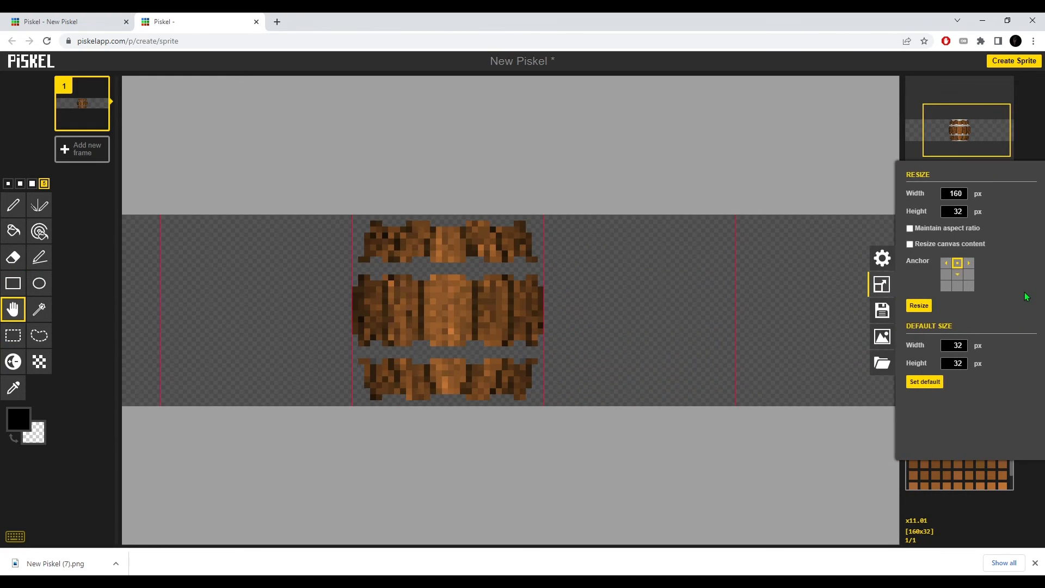
pyautogui.click(1033, 476)
pyautogui.click(1033, 258)
pyautogui.moveTo(958, 234); pyautogui.dragTo(1030, 238)
pyautogui.click(1032, 478)
# Move the four Wood copies into the empty grid cells, two on each side of the central barrel.
pyautogui.click(942, 282)
pyautogui.moveTo(477, 308); pyautogui.dragTo(667, 308)
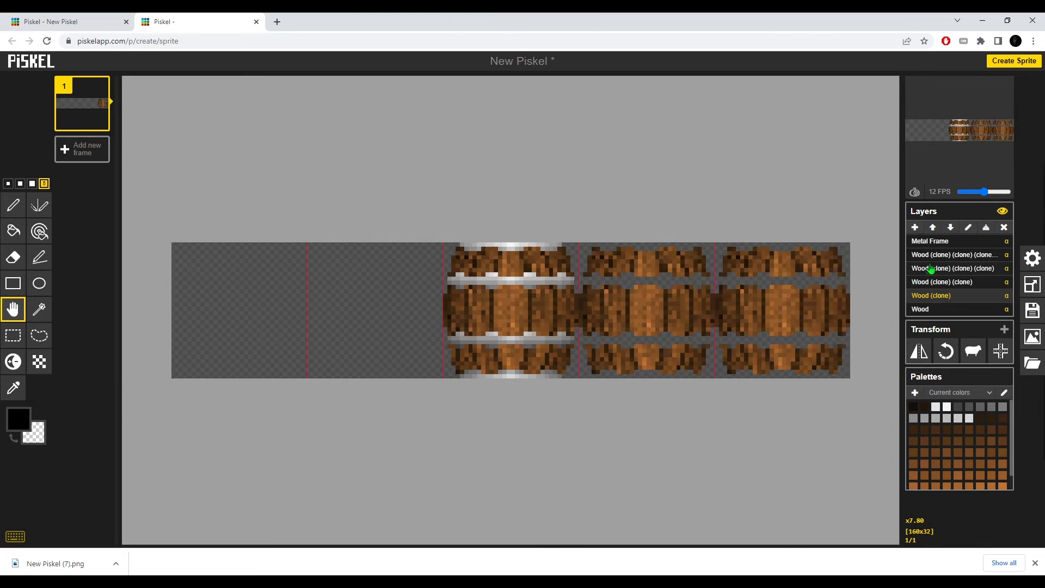
pyautogui.moveTo(507, 306); pyautogui.dragTo(447, 311)
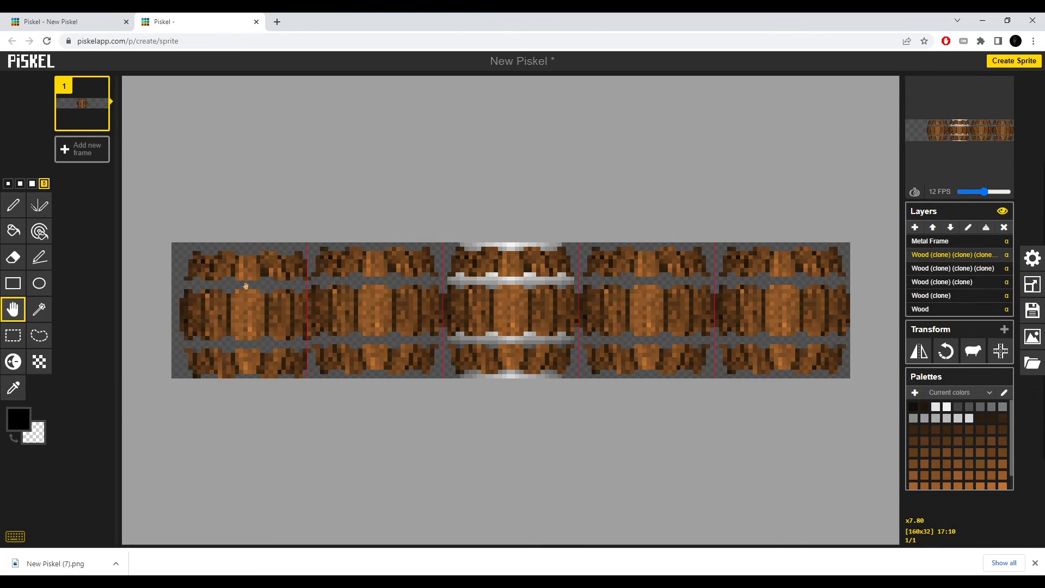
pyautogui.moveTo(247, 285); pyautogui.dragTo(238, 283)
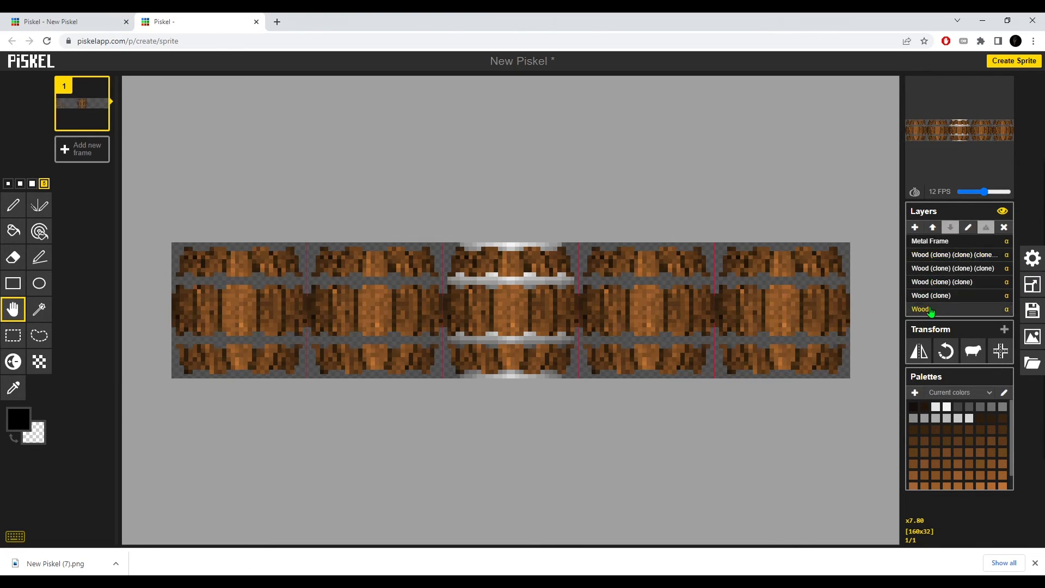
# Rename the wood layers 1 to 5 from the leftmost to the rightmost barrel, and place layer 3 mid-stack.
pyautogui.doubleClick(948, 309)
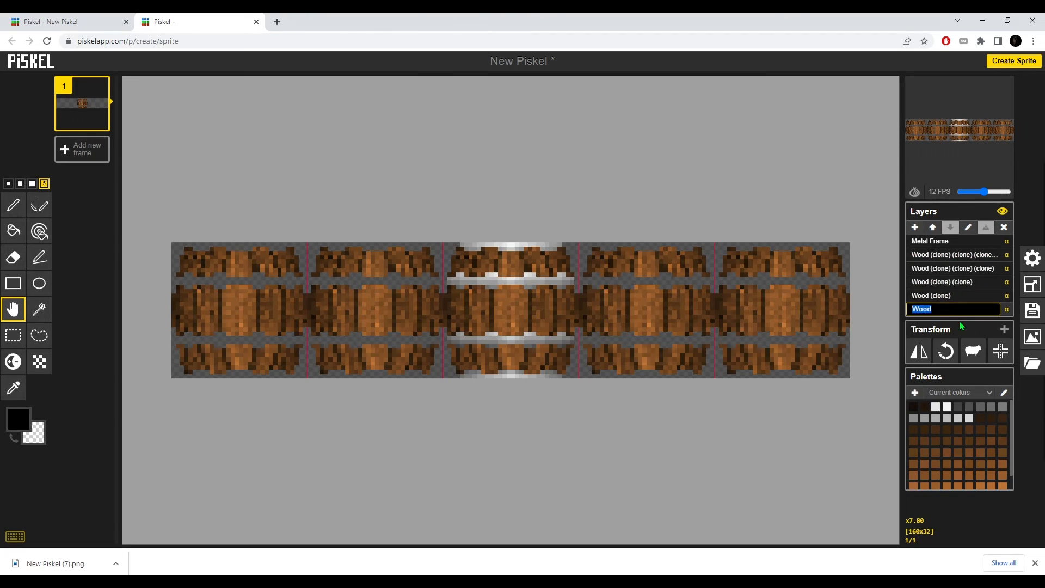
pyautogui.write('3')
pyautogui.press('Return')
pyautogui.doubleClick(933, 254)
pyautogui.write('1')
pyautogui.press('Return')
pyautogui.doubleClick(933, 268)
pyautogui.write('2')
pyautogui.press('Return')
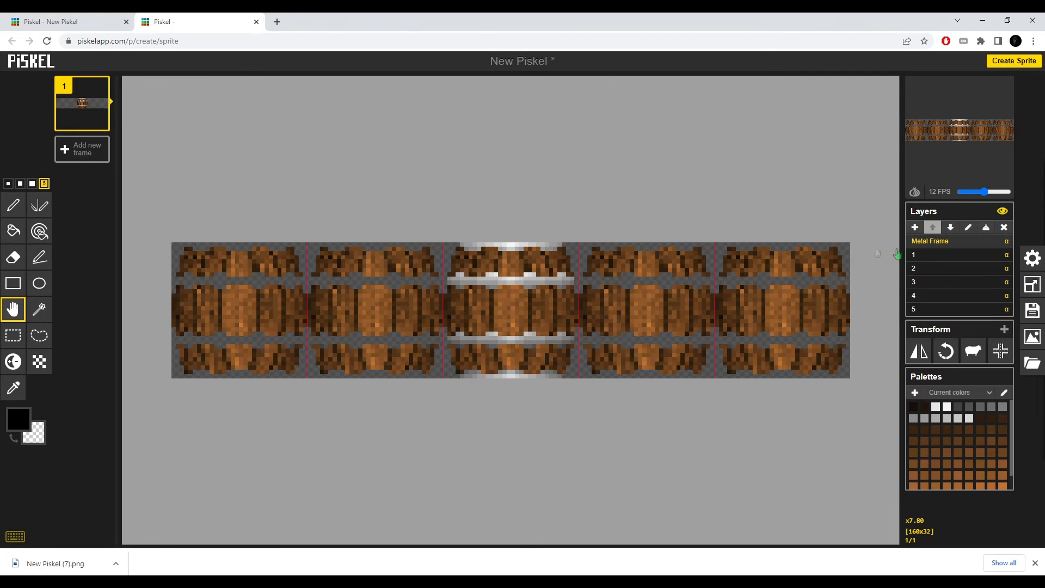
# Set the layer opacity to 0.00 and erase all brown plank colours from the Metal Frame layer, leaving only the hoops.
pyautogui.scroll(2, 754, 294)
pyautogui.click(39, 230)
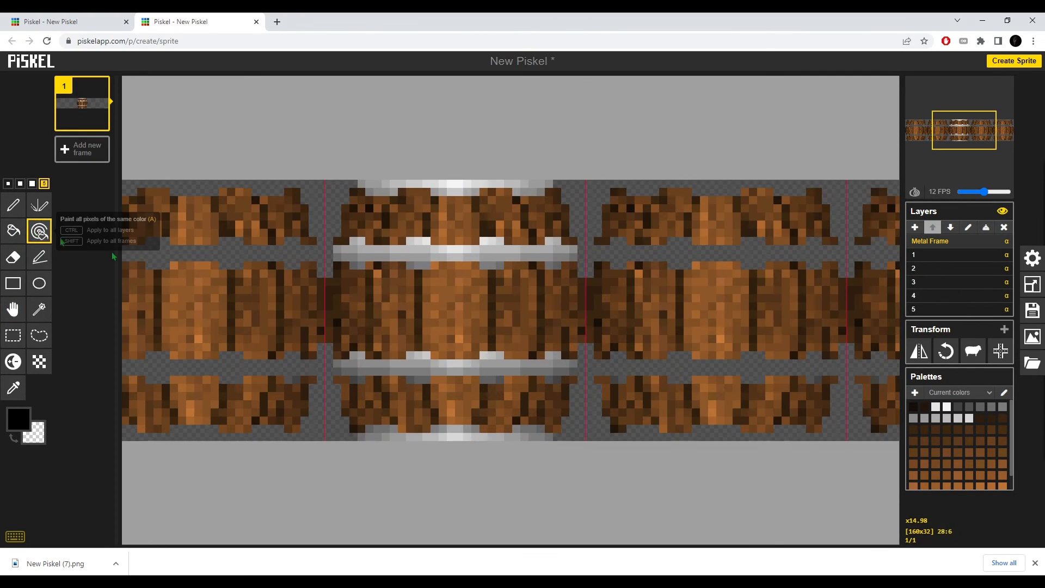
pyautogui.click(1033, 258)
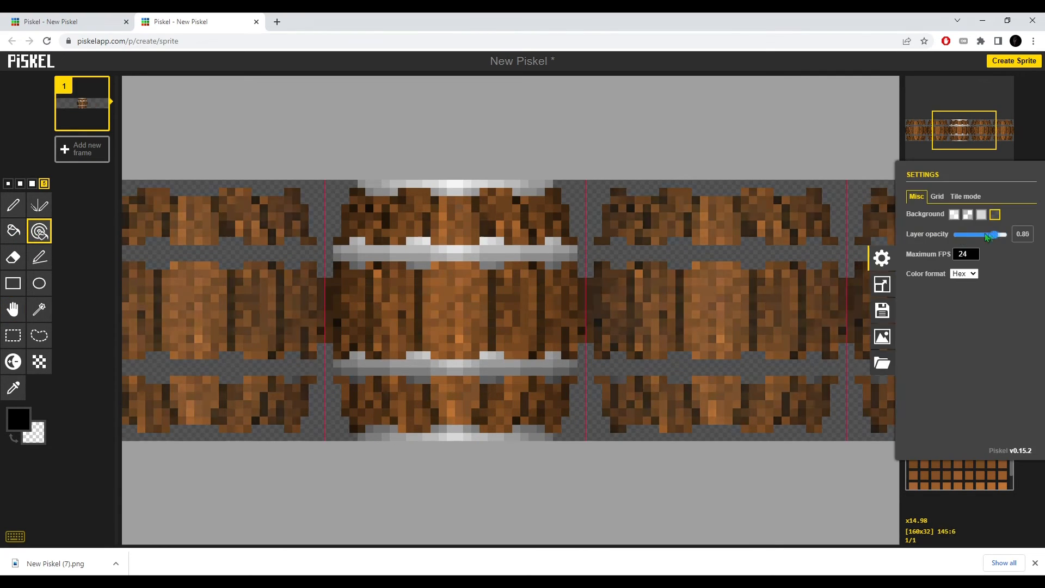
pyautogui.moveTo(968, 234); pyautogui.dragTo(930, 237)
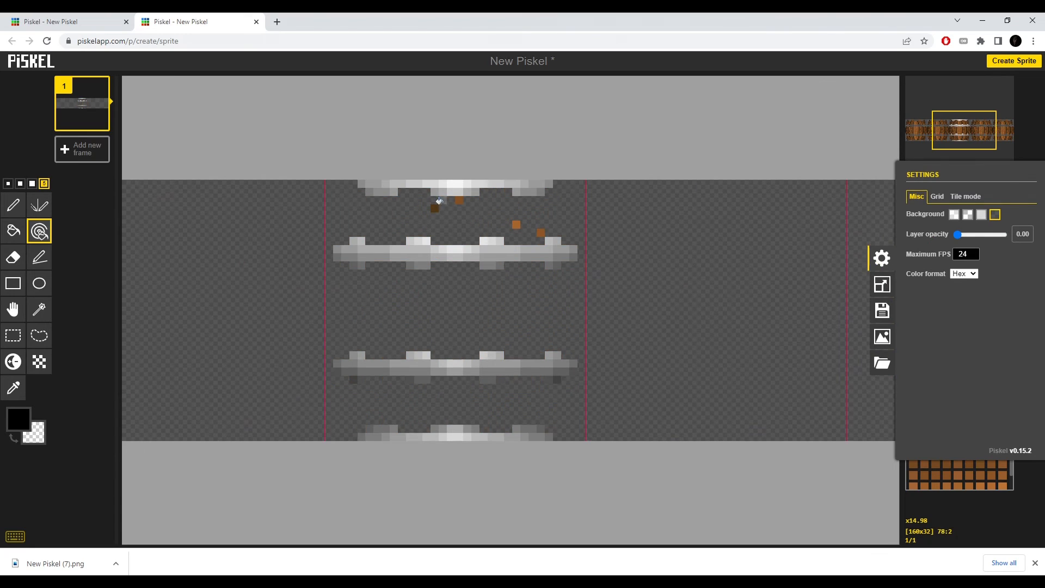
pyautogui.rightClick(459, 201)
pyautogui.rightClick(435, 207)
pyautogui.rightClick(515, 225)
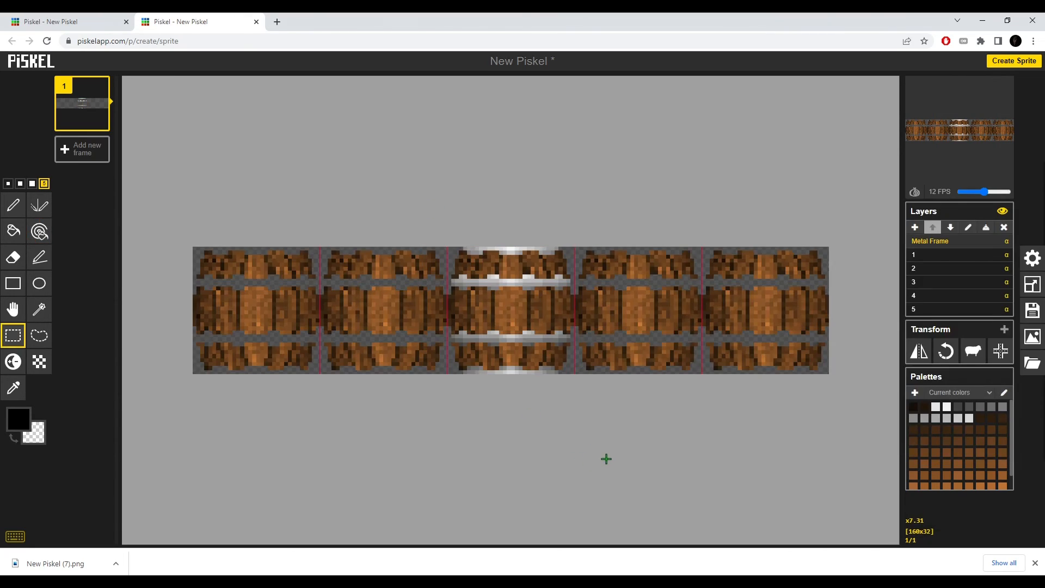
# Select the central barrel's hoops on the Metal Frame layer and copy them onto the other four barrels.
pyautogui.scroll(2, 590, 433)
pyautogui.moveTo(358, 166); pyautogui.dragTo(634, 456)
pyautogui.moveTo(481, 341); pyautogui.dragTo(663, 335)
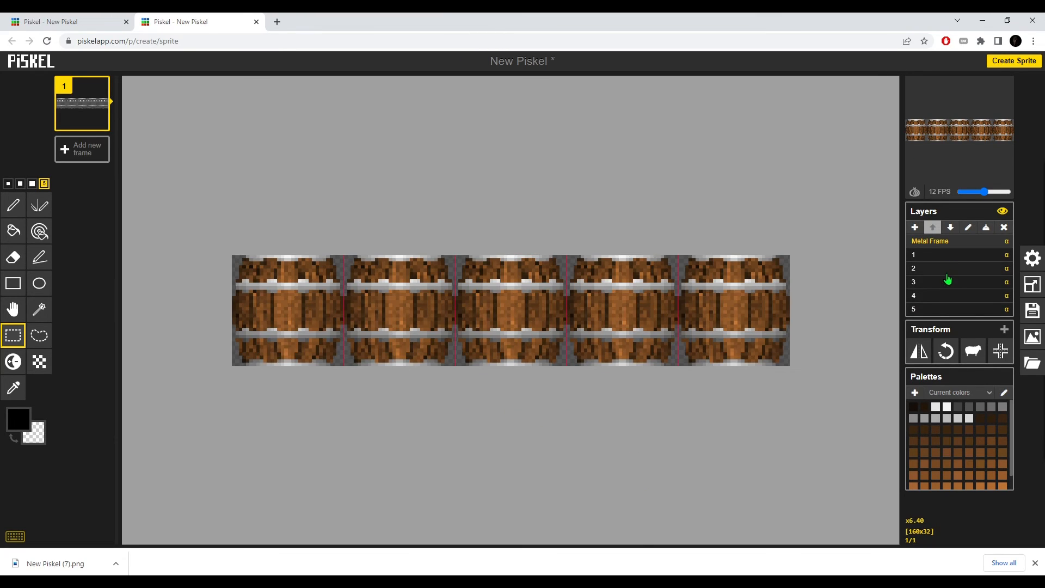
# Darken the planks on layers 1 and 2 and brighten layers 4 and 5 with the Lighten tool, strongest on the outermost barrels.
pyautogui.click(948, 280)
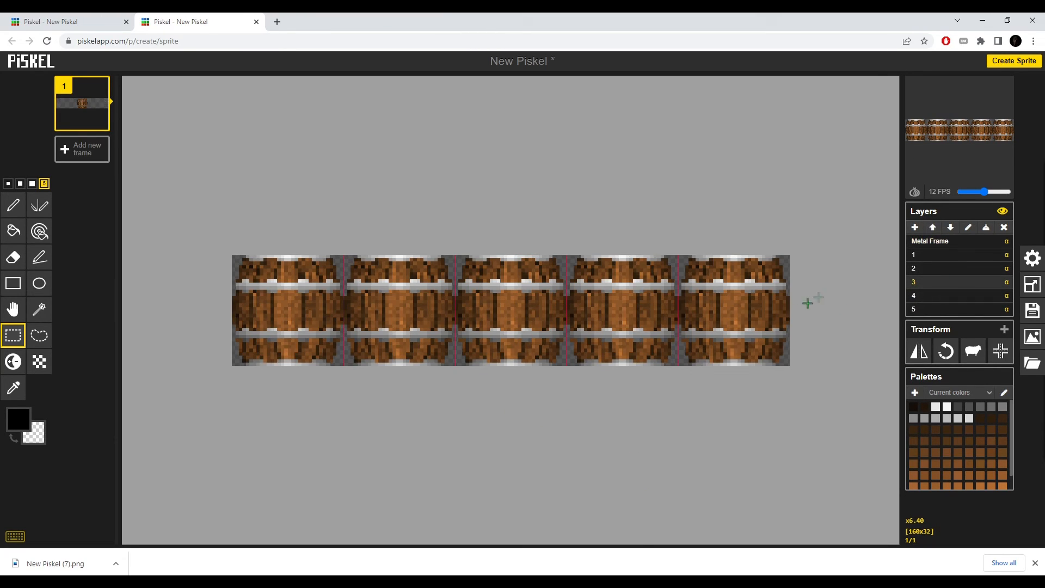
pyautogui.click(920, 270)
pyautogui.click(8, 368)
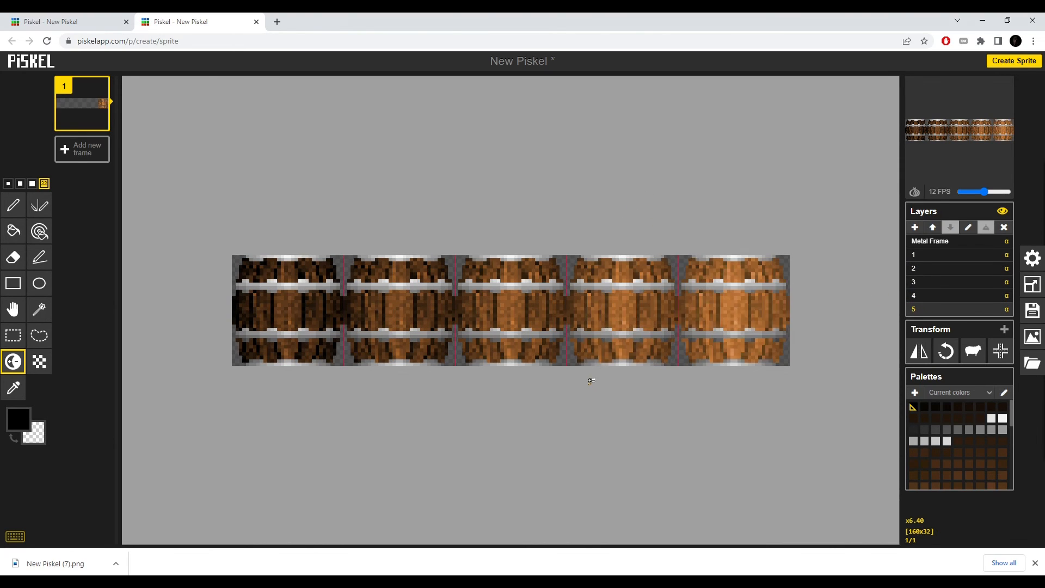
pyautogui.scroll(3, 588, 378)
pyautogui.scroll(-2, 561, 389)
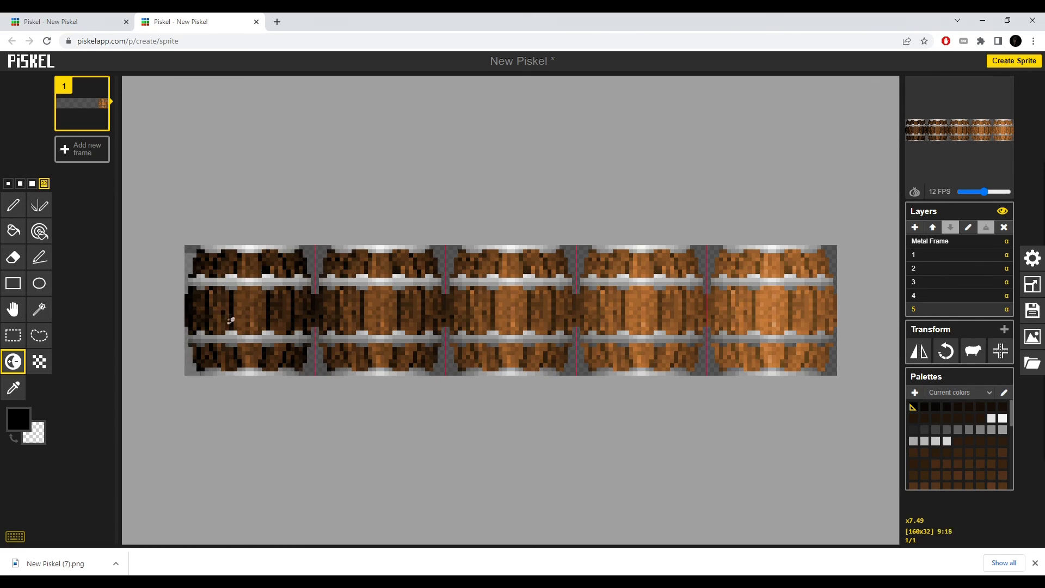
pyautogui.scroll(1, 222, 331)
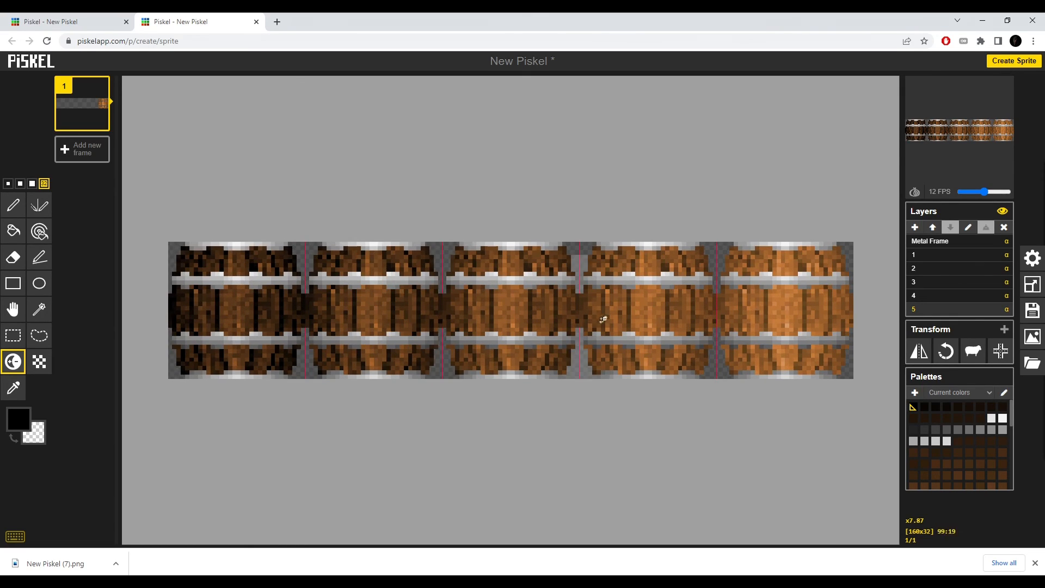
pyautogui.scroll(1, 651, 385)
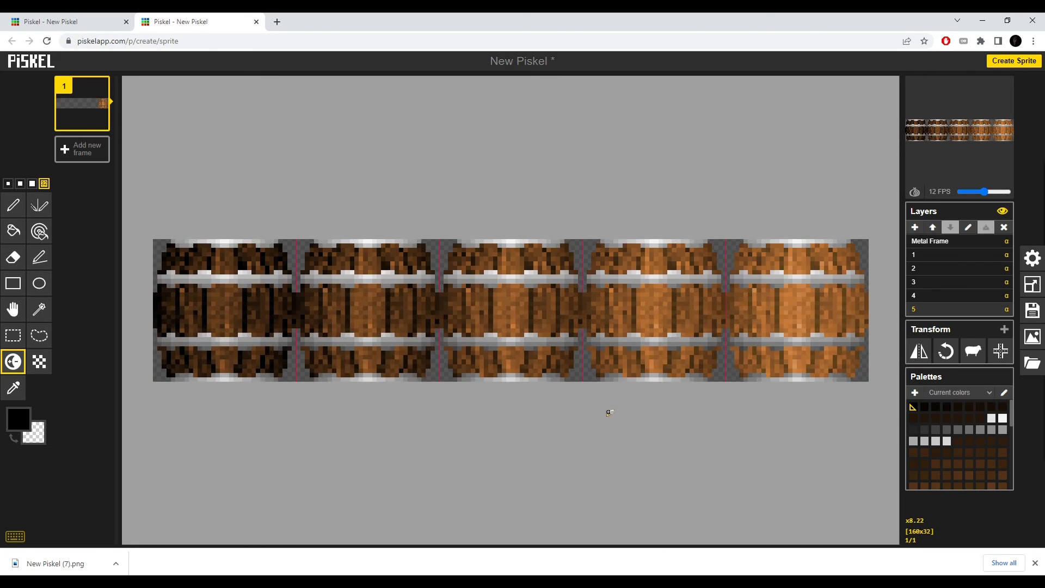
pyautogui.scroll(4, 582, 261)
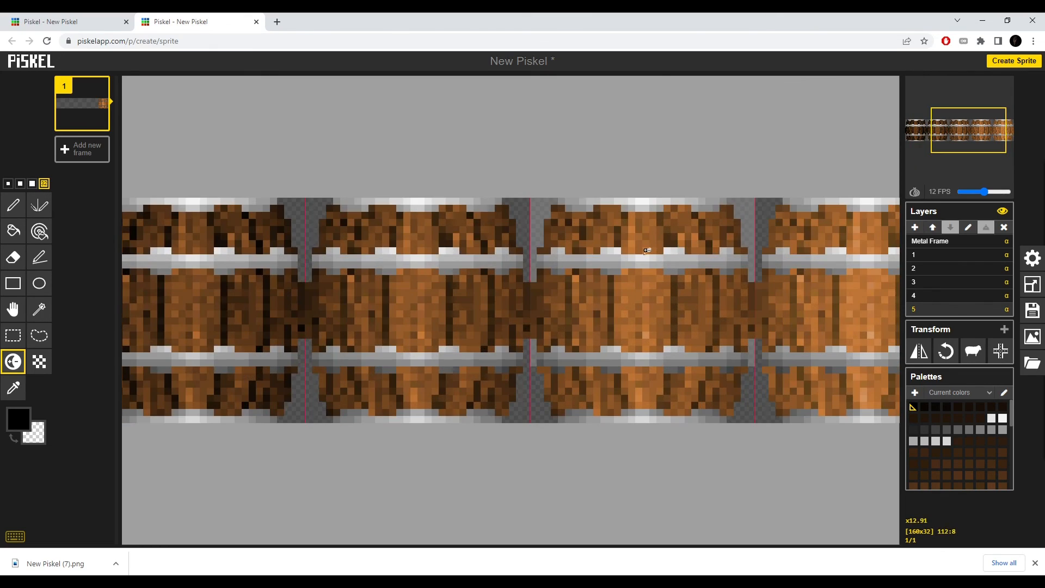
pyautogui.scroll(-6, 507, 174)
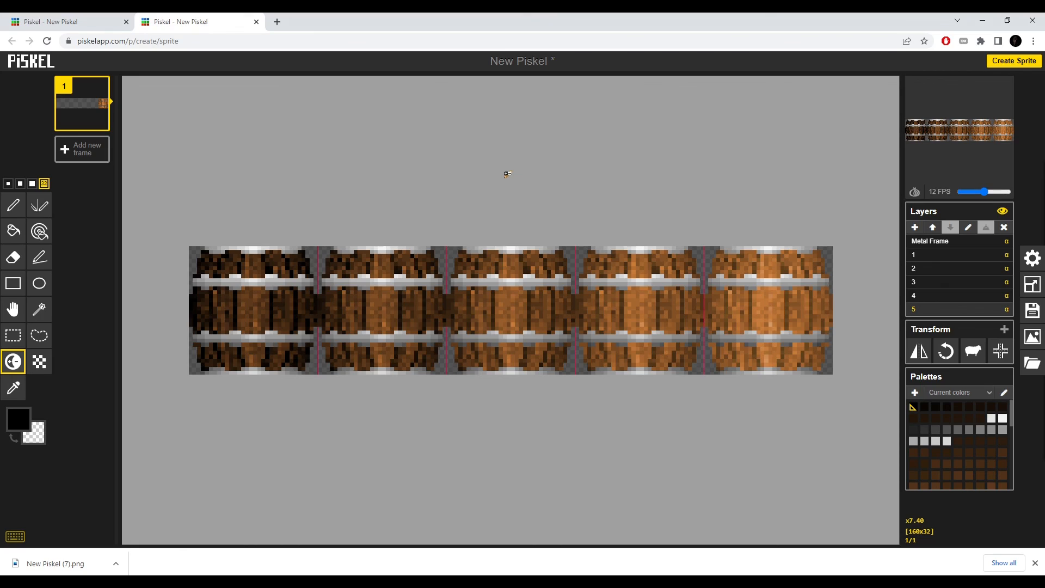